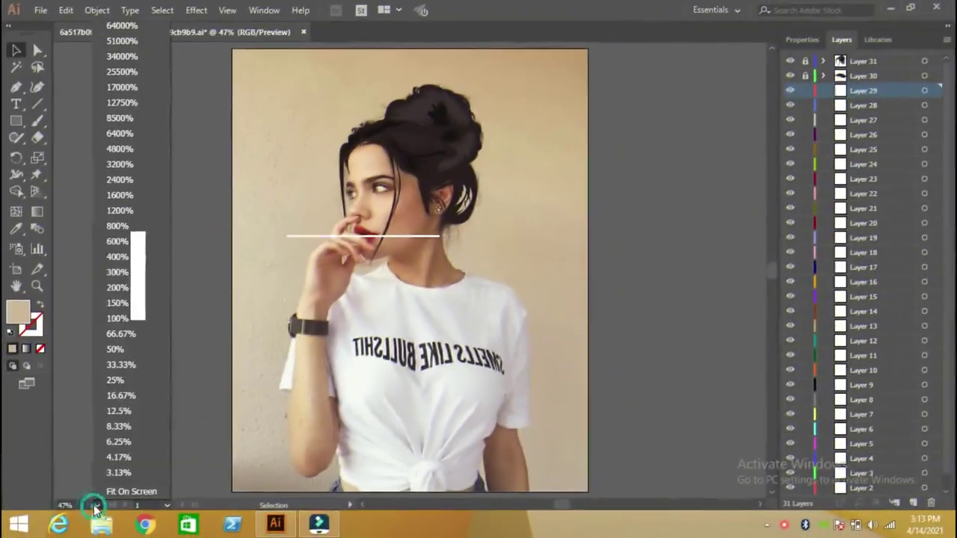
- Zoom from 100% through 200% to 300%, panning so the woman's eyes are centred
left_click(122, 321)
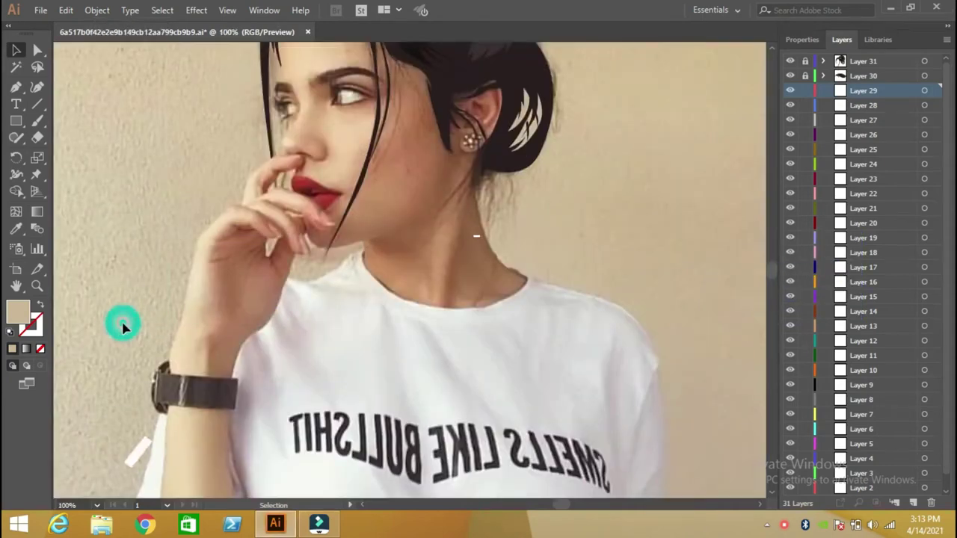
left_click(771, 51)
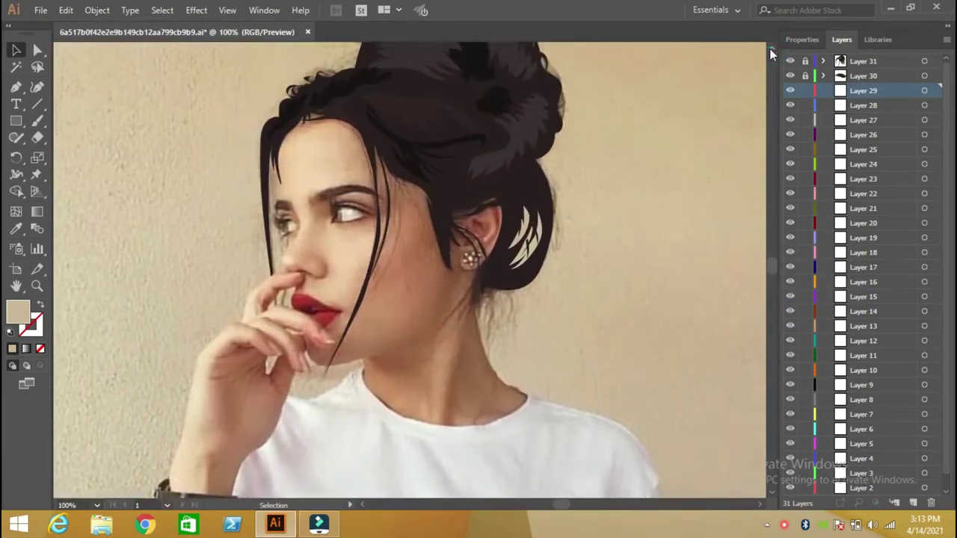
left_click(98, 505)
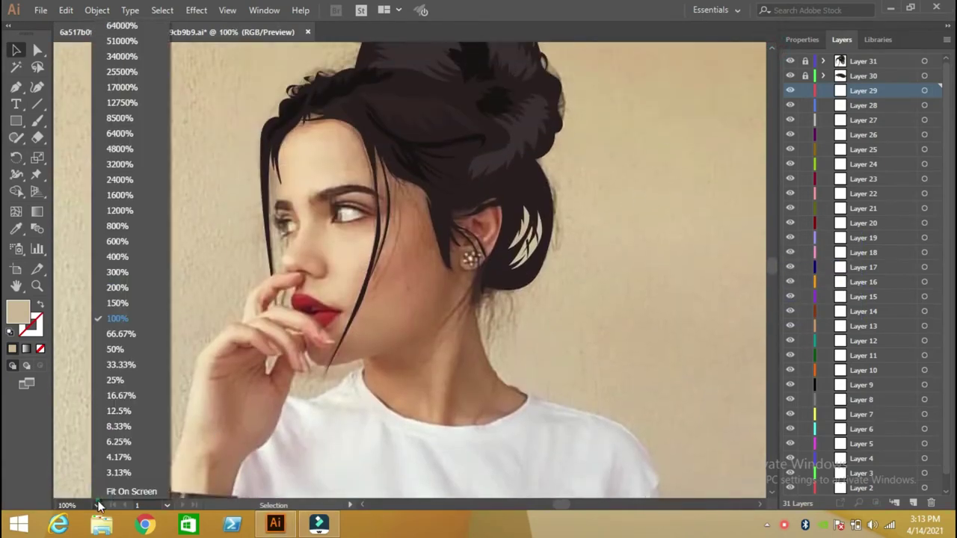
left_click(118, 288)
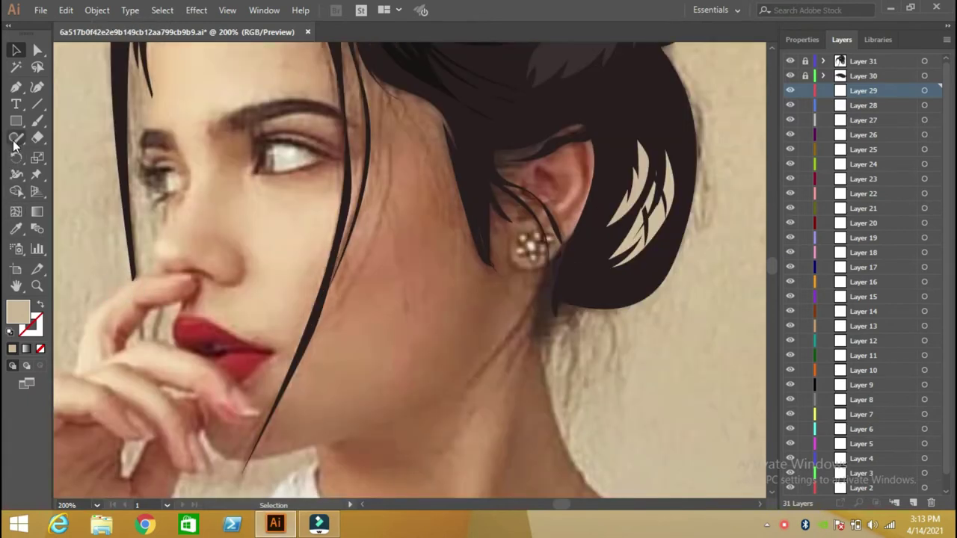
left_click_drag(300, 209, 432, 233)
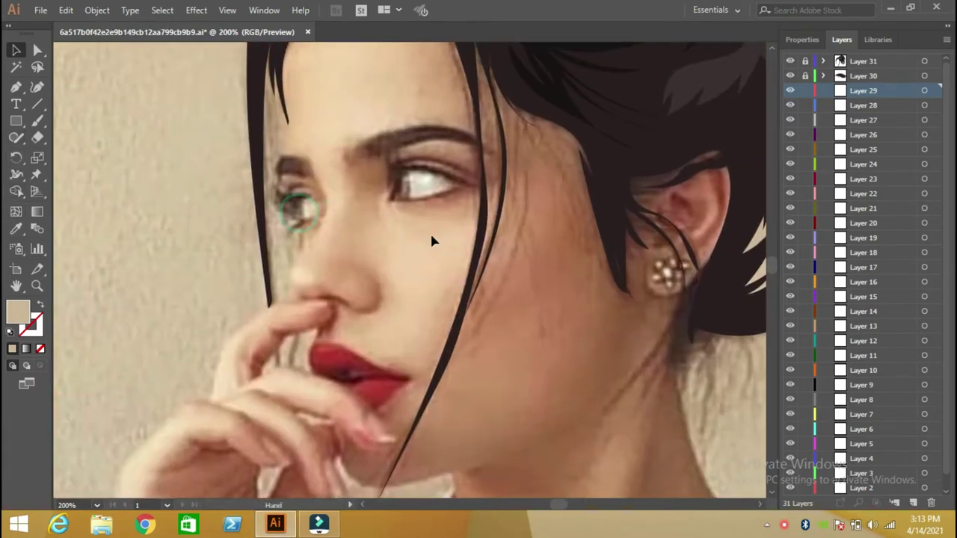
left_click(97, 505)
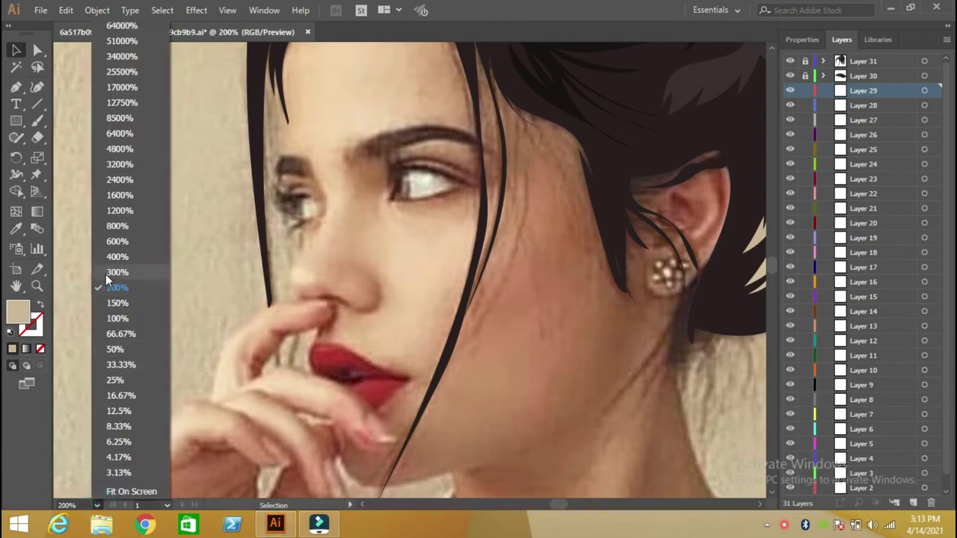
left_click(105, 275)
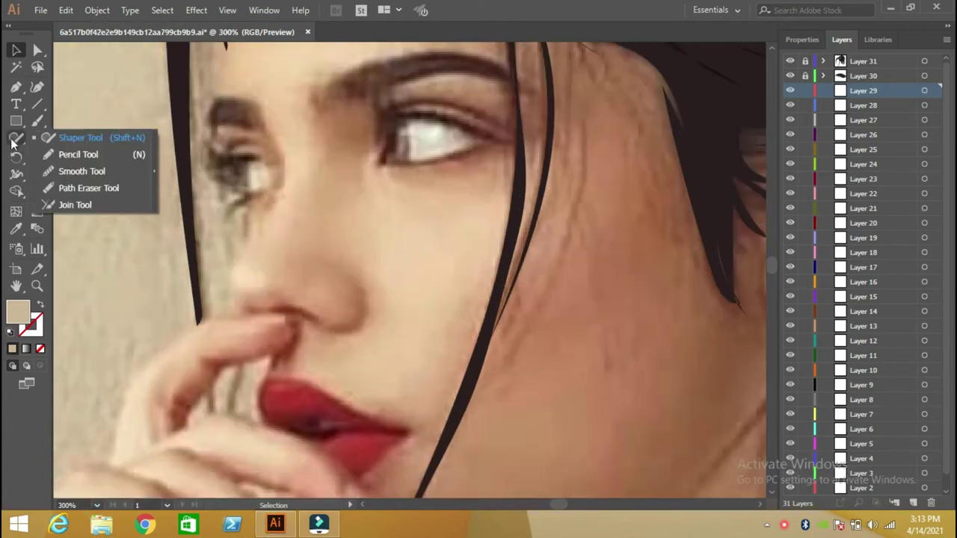
- With the Pencil and no fill, trace the upper-lid eyeliner with lash flicks
left_click_drag(16, 138, 79, 155)
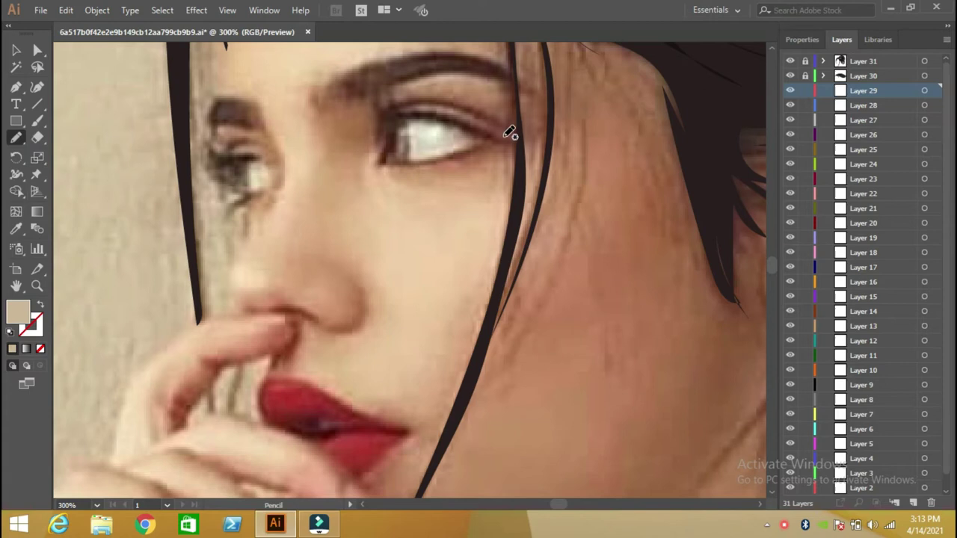
mouse_move(508, 133)
left_mouse_down()
mouse_move(424, 104)
mouse_move(394, 80)
left_mouse_up()
left_click(382, 83)
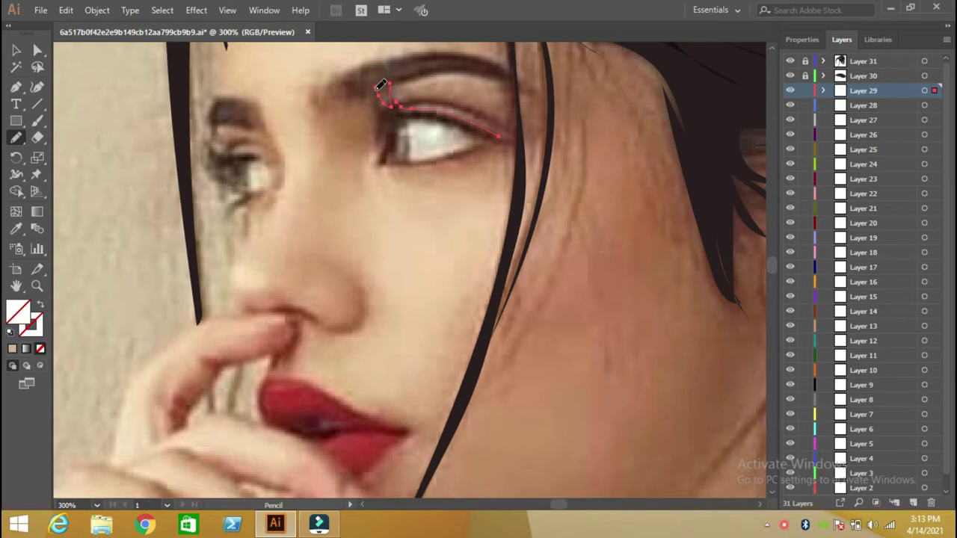
left_click_drag(386, 110, 390, 112)
left_click_drag(472, 126, 501, 133)
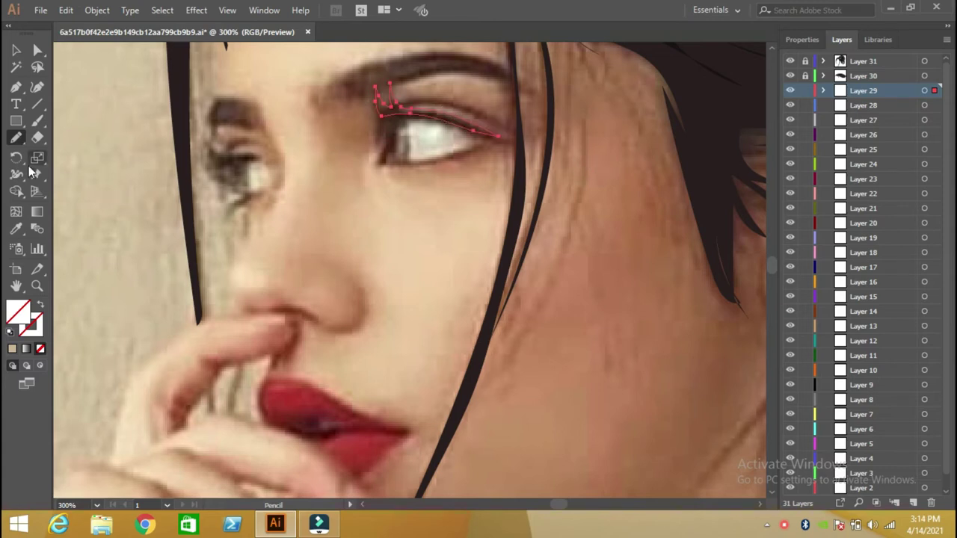
- Fill the eyeliner with the sampled dark hair colour, lock Layer 29 and activate Layer 28
left_click(17, 228)
left_click(185, 56)
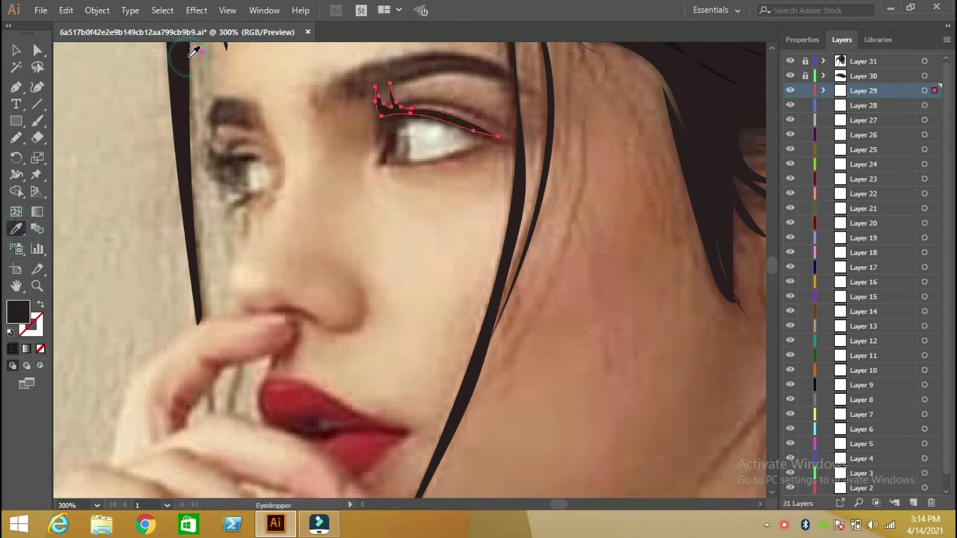
left_click(16, 49)
left_click(95, 89)
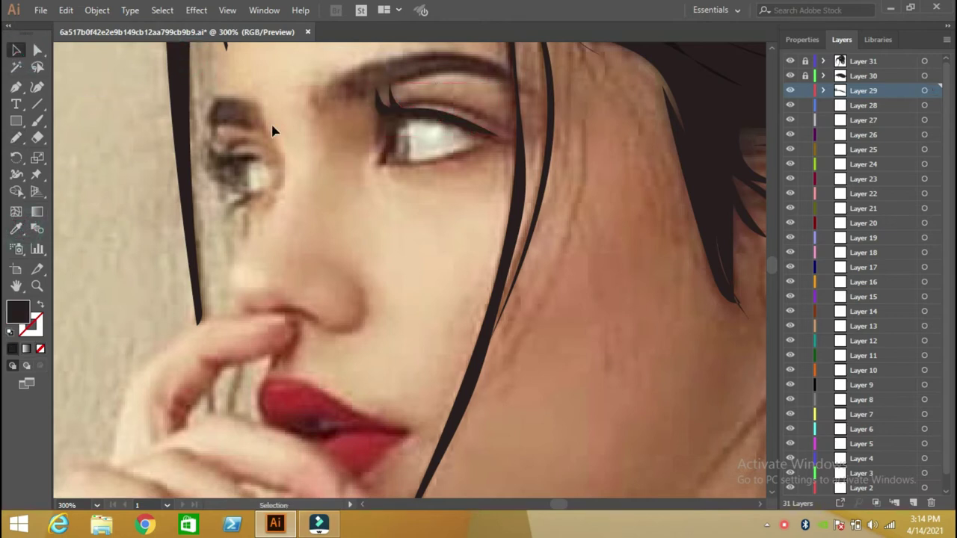
left_click(805, 91)
left_click(845, 105)
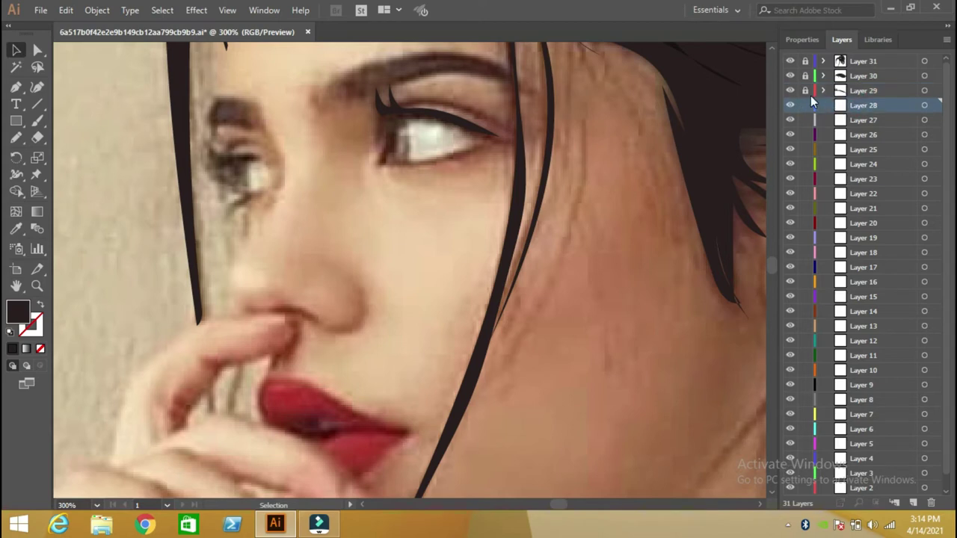
- Pencil-trace the lower eyelid from the inner corner to the outer corner
left_click(16, 137)
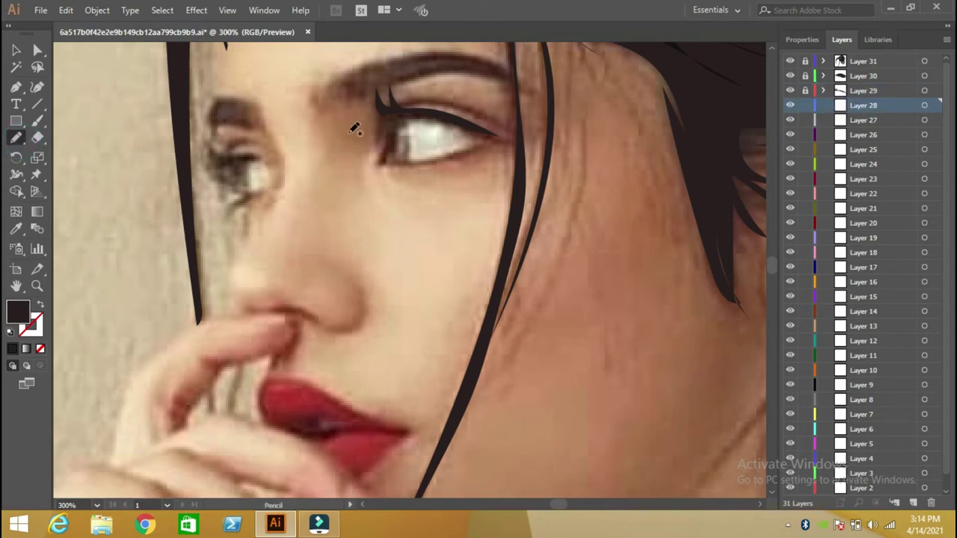
mouse_move(406, 120)
left_mouse_down()
mouse_move(508, 132)
mouse_move(460, 156)
mouse_move(377, 166)
mouse_move(407, 159)
left_mouse_up()
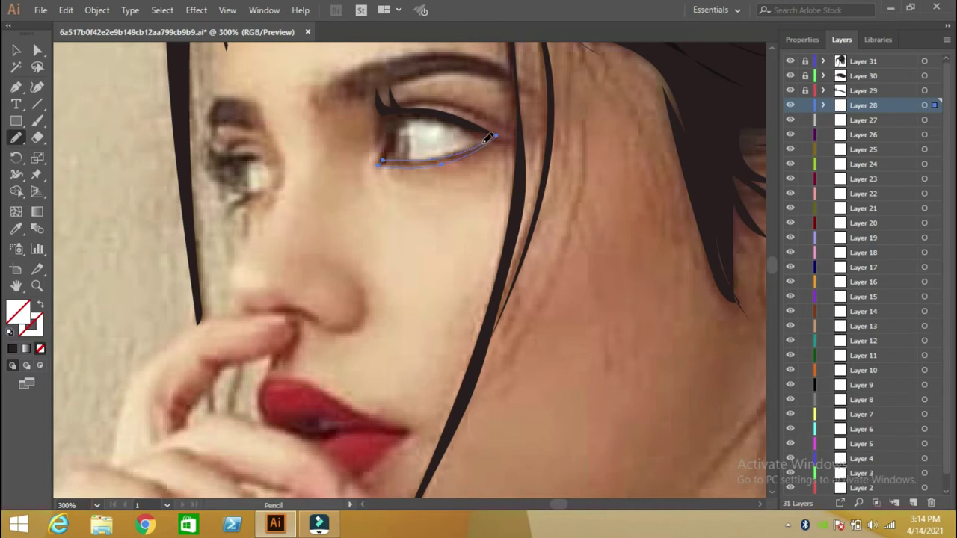
left_click_drag(490, 137, 495, 136)
- At 600% zoom, move the inner-corner anchor down onto the lower lid
left_click(36, 48)
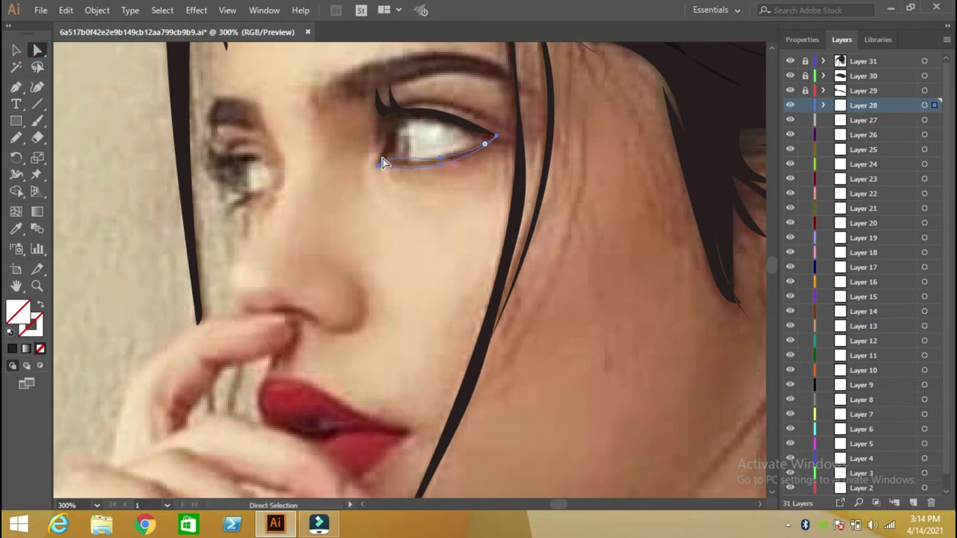
left_click(102, 506)
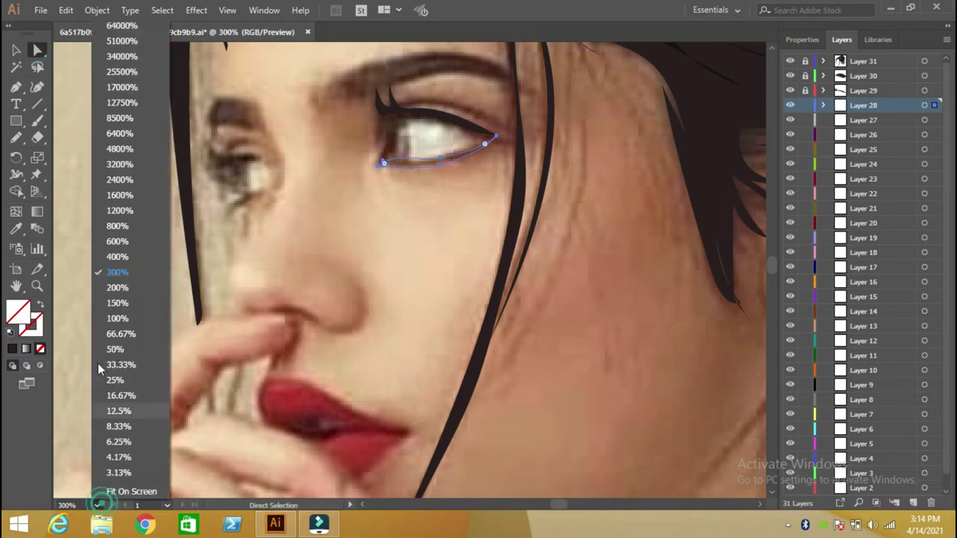
left_click(112, 252)
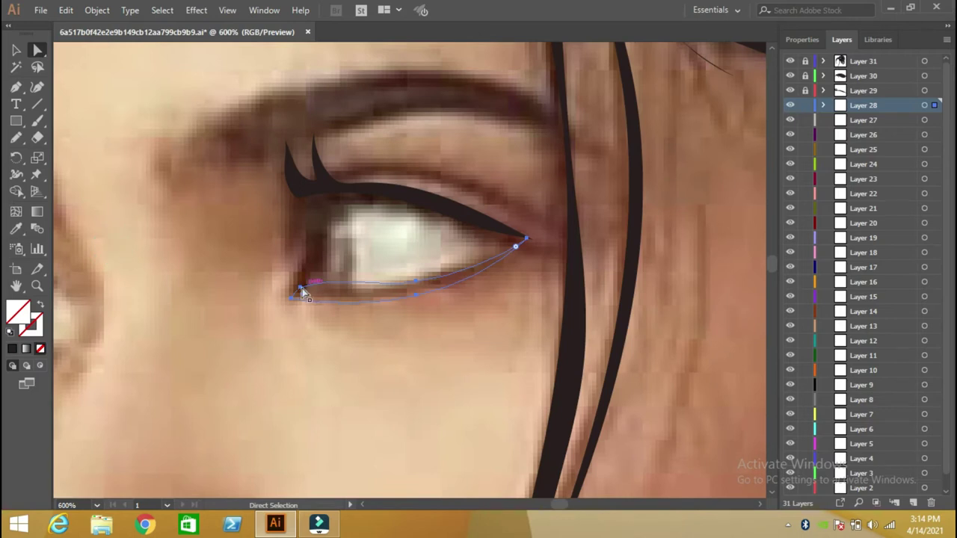
left_click(299, 290)
left_click_drag(338, 280, 342, 295)
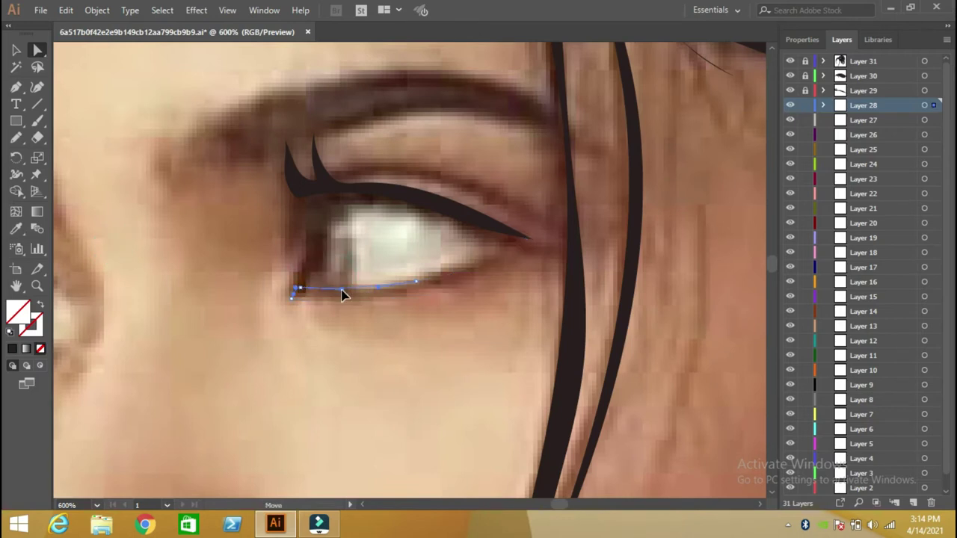
- Fill the lower-lid shape with sampled brown, lock Layer 28 and activate Layer 27
left_click(17, 230)
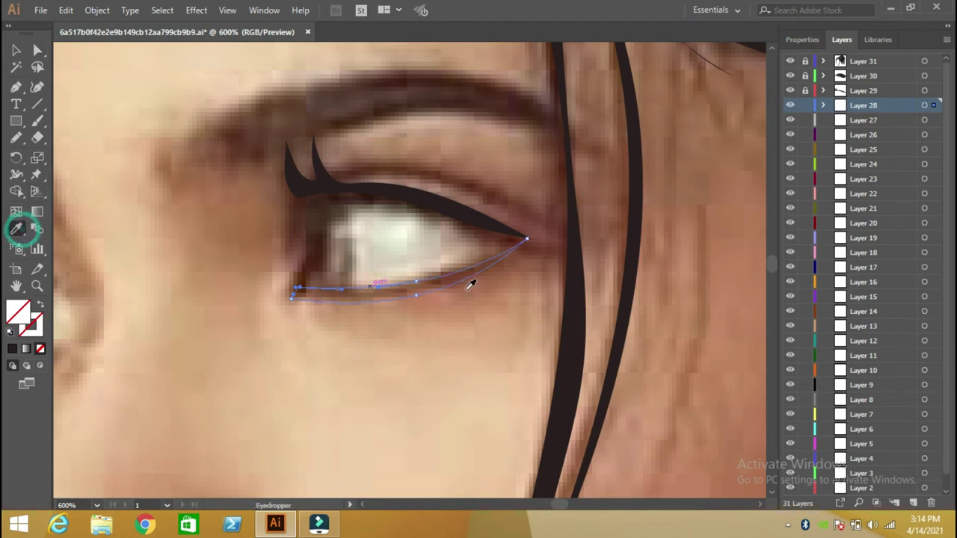
left_click(440, 281)
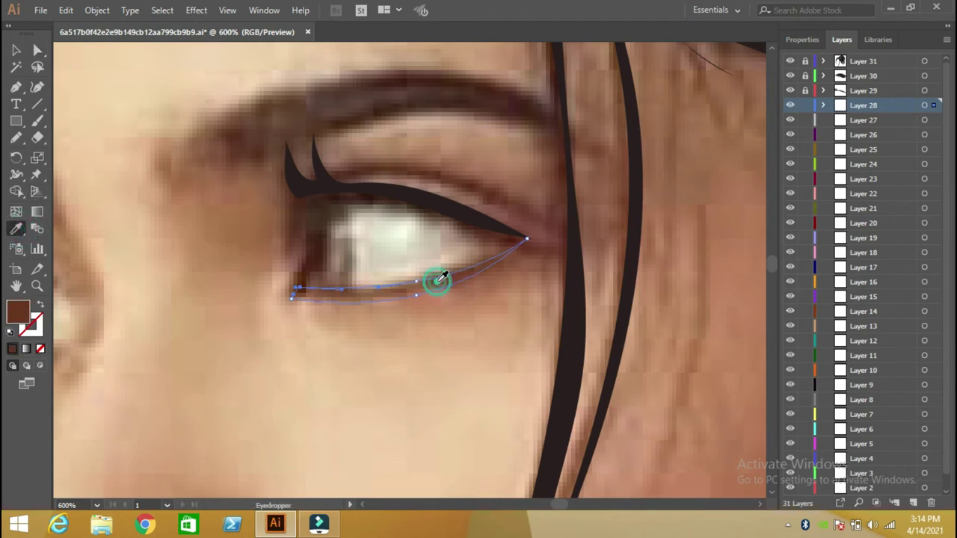
left_click(805, 106)
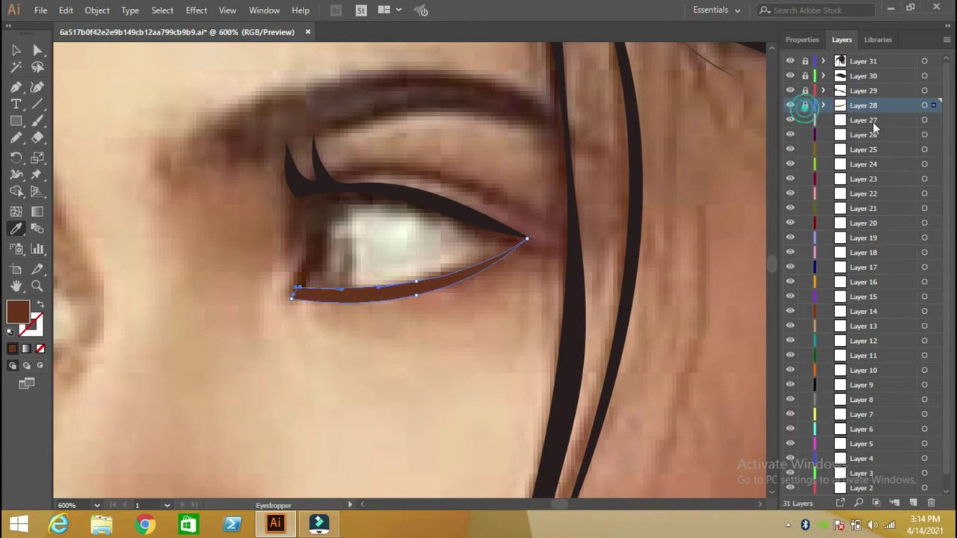
left_click(863, 121)
- Unlock Layer 28, recolour the lower lid with the darker lash brown, and relock it
left_click(17, 138)
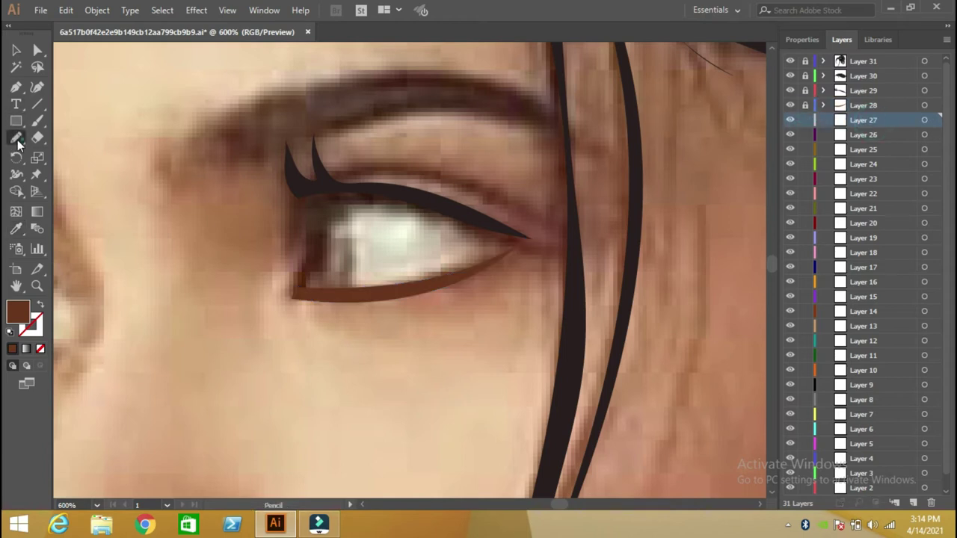
left_click(16, 50)
left_click(806, 105)
left_click(448, 276)
left_click(16, 228)
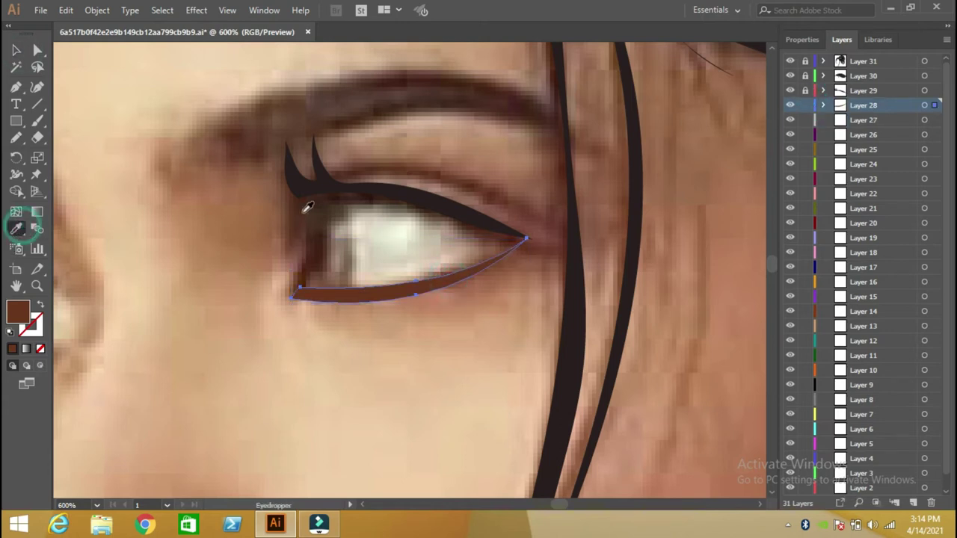
left_click(304, 202)
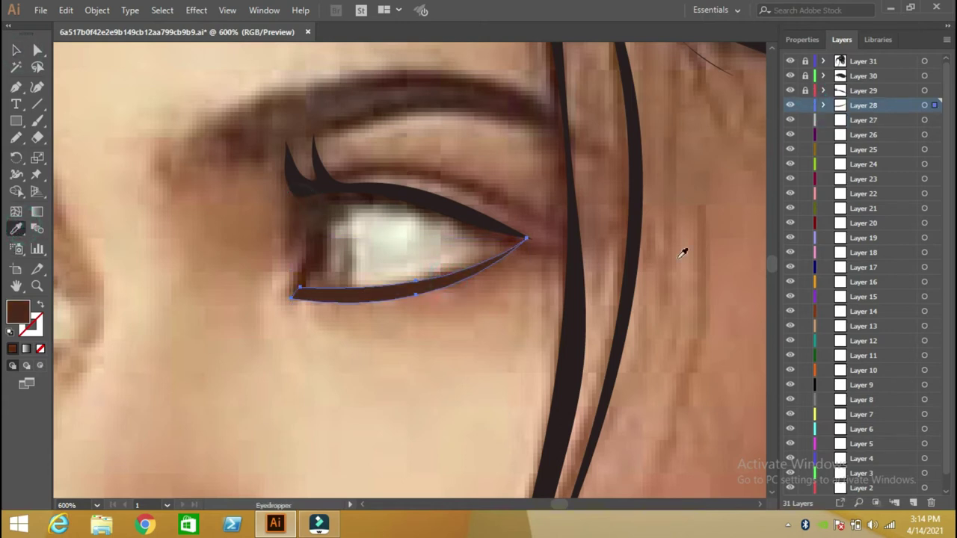
left_click(805, 105)
- On Layer 27, pencil a thin outline at the eye's inner corner along the lower lid
left_click(21, 133)
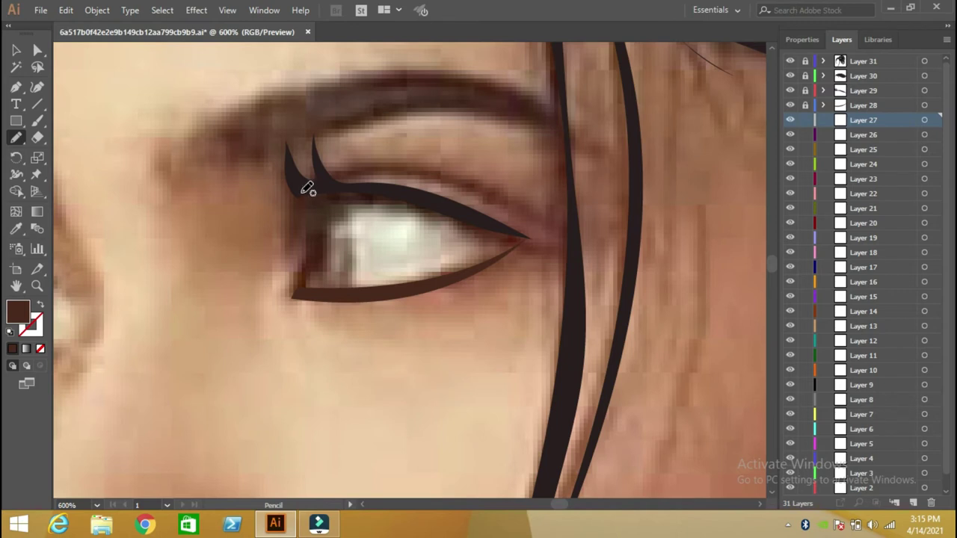
left_click(307, 190)
left_click_drag(303, 196, 303, 269)
mouse_move(303, 270)
left_mouse_down()
mouse_move(331, 290)
mouse_move(350, 283)
left_mouse_up()
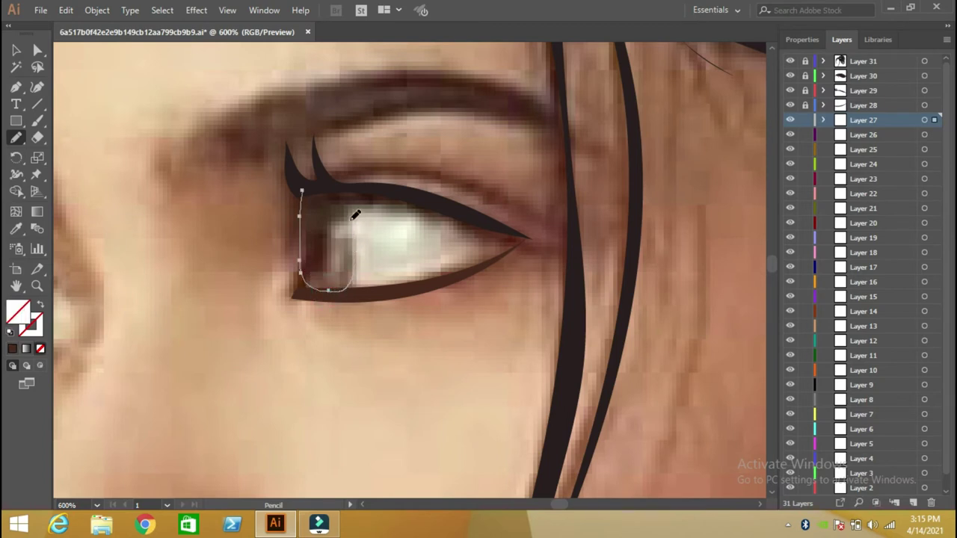
mouse_move(309, 185)
left_mouse_down()
mouse_move(343, 200)
mouse_move(337, 244)
mouse_move(316, 269)
left_mouse_up()
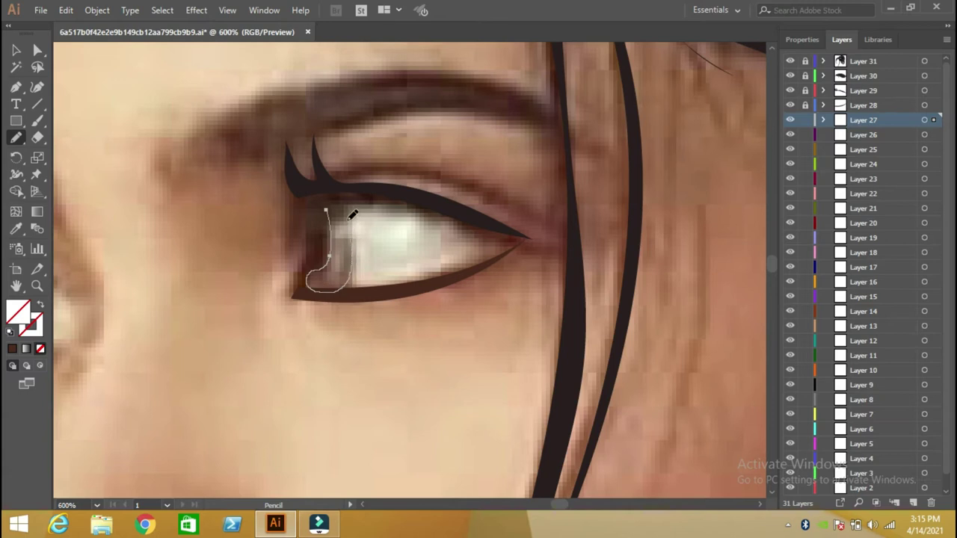
mouse_move(308, 186)
left_mouse_down()
mouse_move(340, 208)
mouse_move(318, 284)
mouse_move(321, 273)
left_mouse_up()
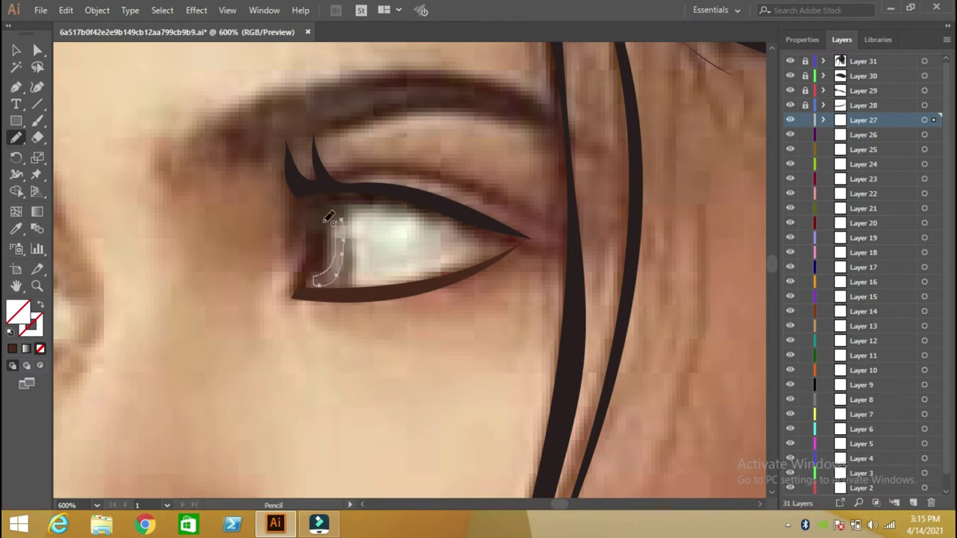
- Fill the small iris shape and the iris outline with sampled grey
key("i")
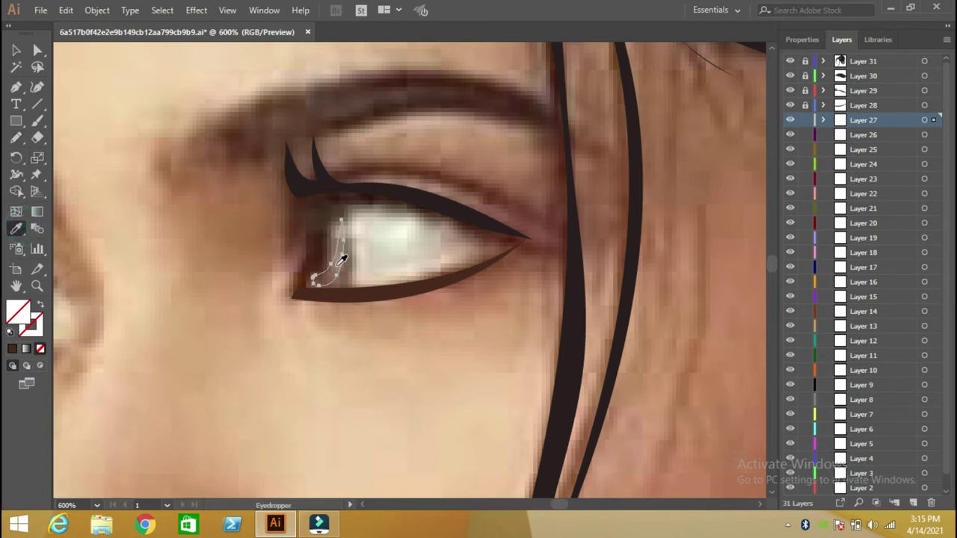
left_click(341, 259)
left_click(17, 50)
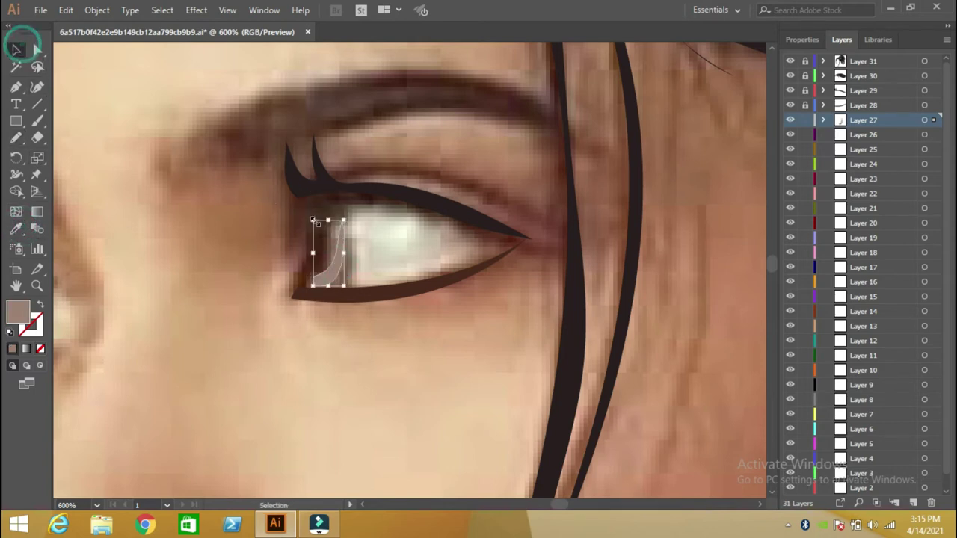
left_click(331, 246)
left_click(18, 231)
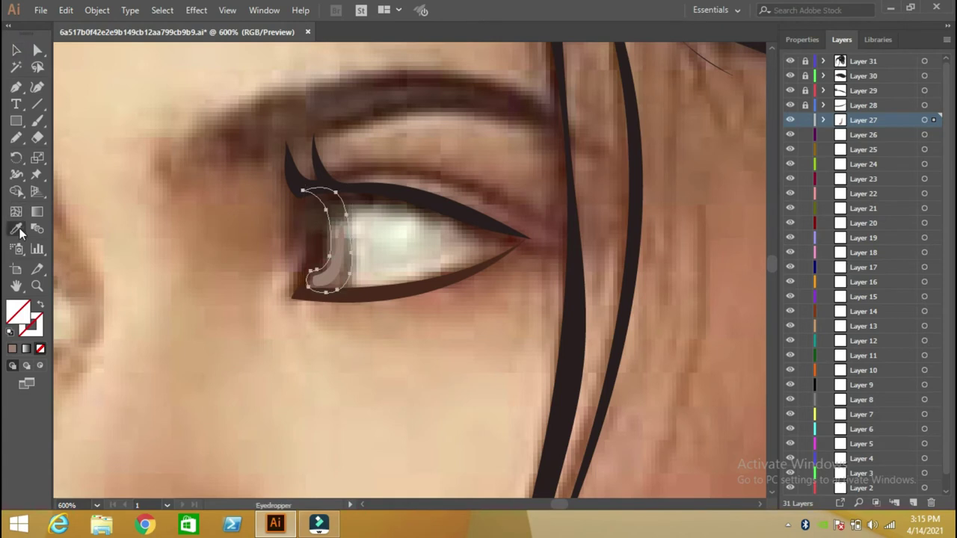
left_click(340, 216)
- Sample a dark brown, then the inner grey, into the larger iris outline
left_click(17, 49)
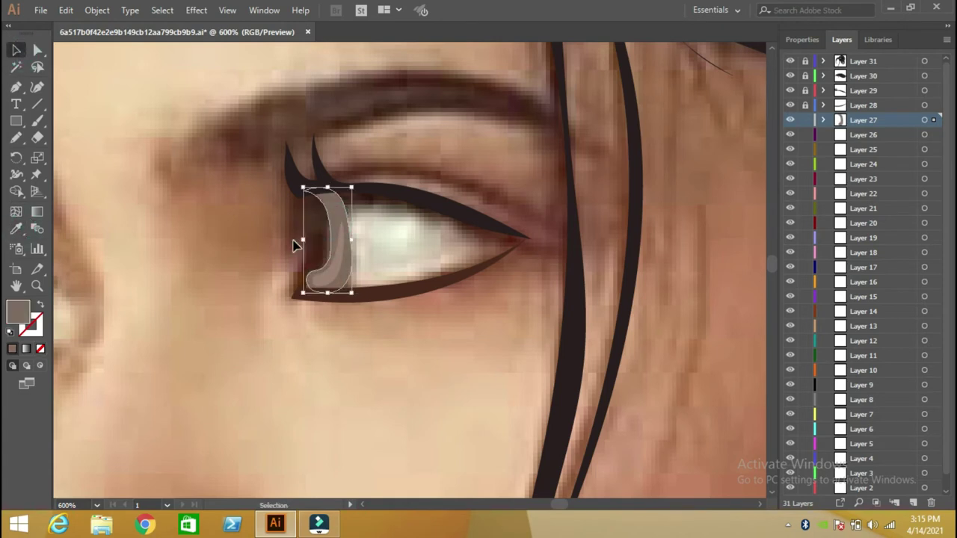
left_click(300, 241)
left_click(18, 230)
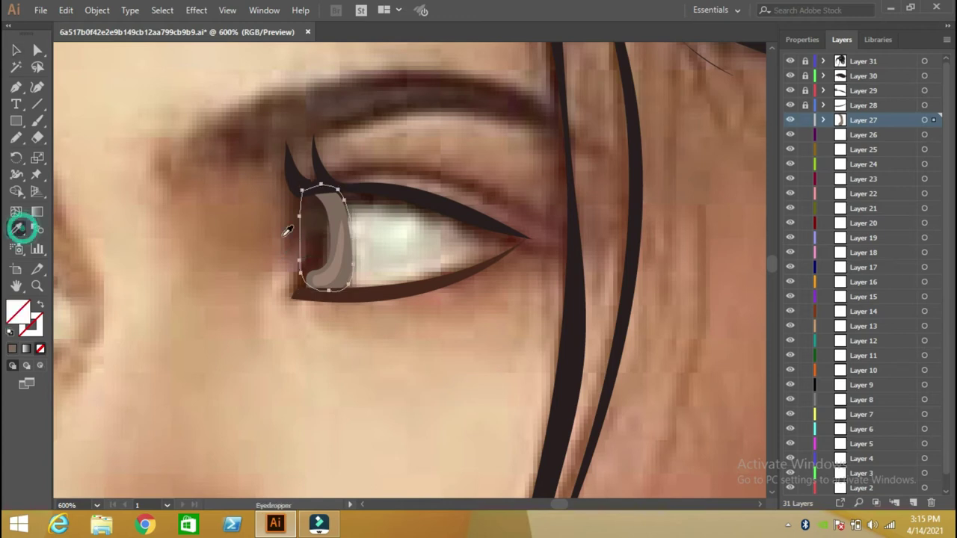
left_click(315, 258)
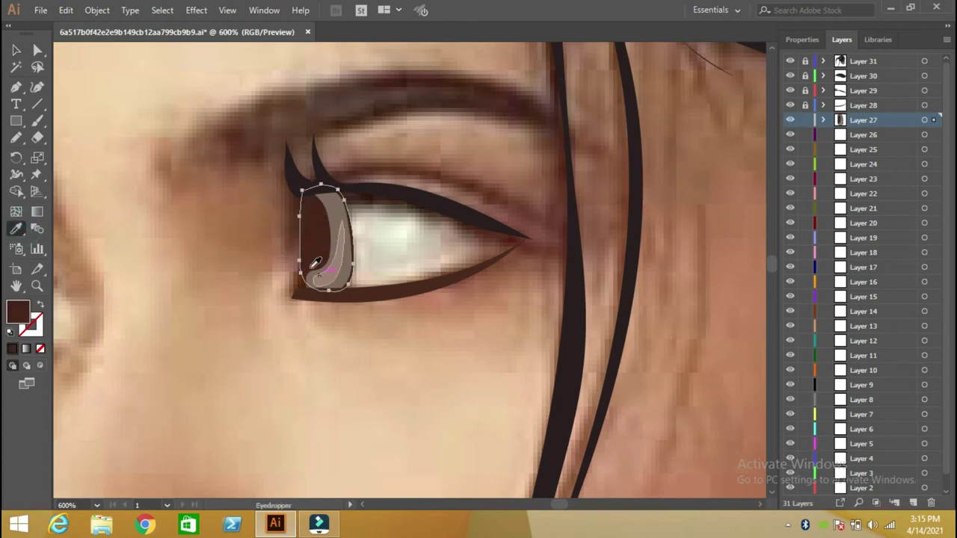
left_click(330, 201)
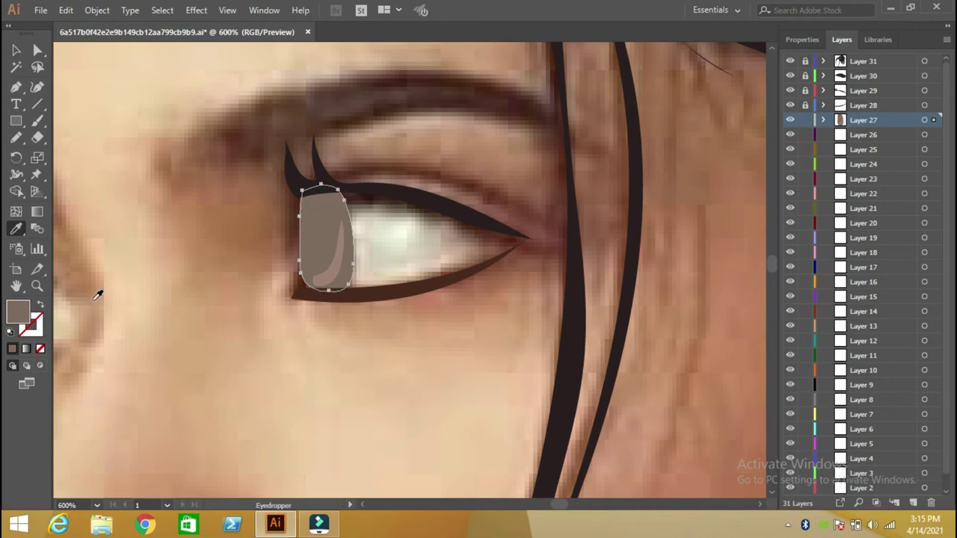
- Set the iris fill to the very dark brown 302622 in the Color Picker
double_click(14, 310)
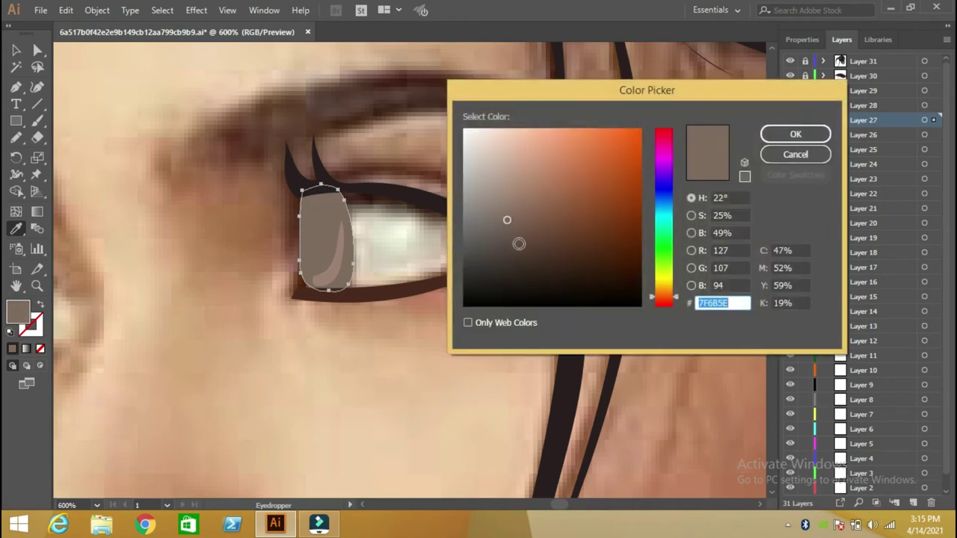
left_click(517, 246)
left_click(778, 136)
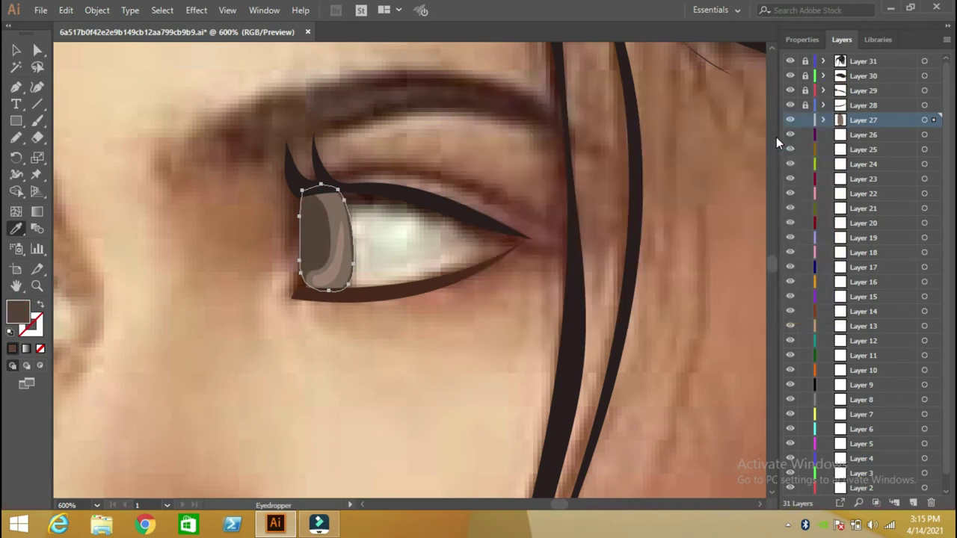
double_click(27, 315)
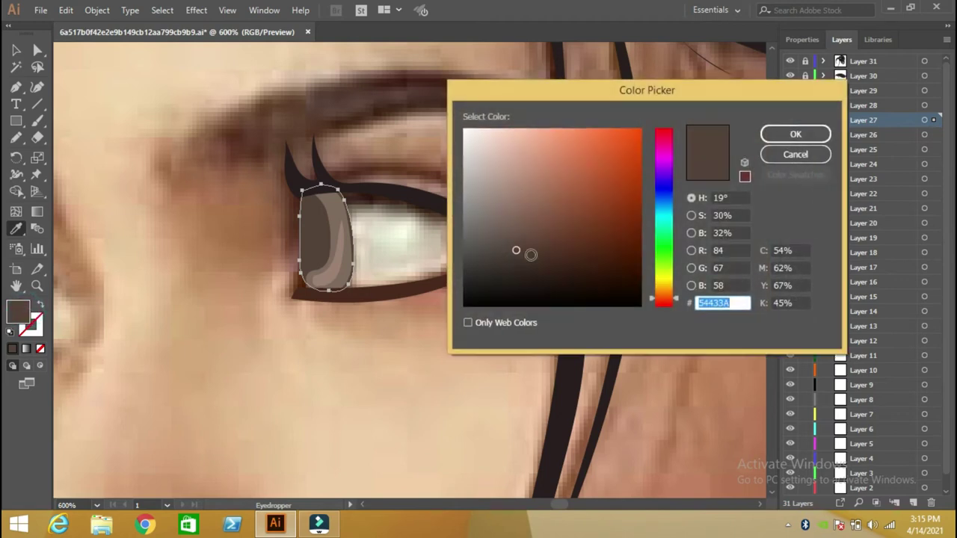
left_click(517, 271)
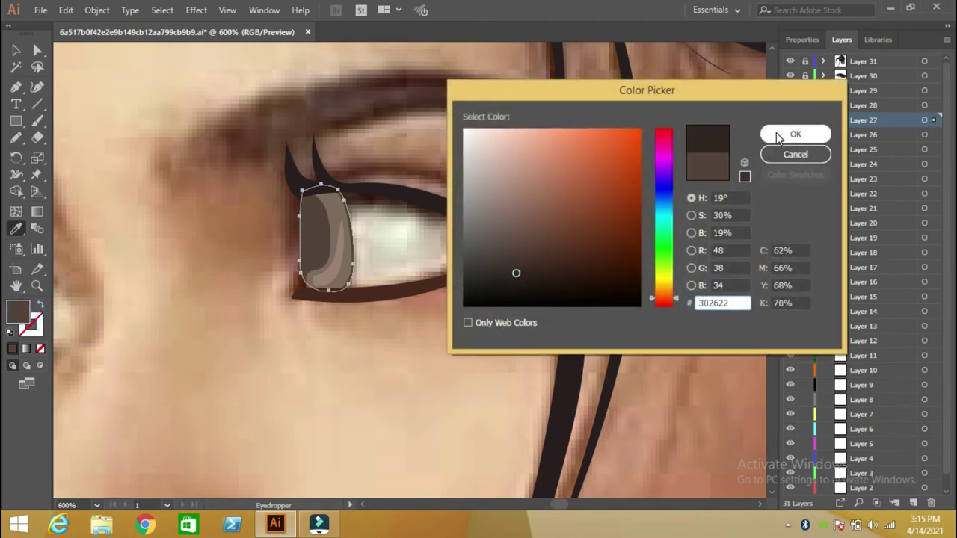
left_click(778, 134)
- Adjust the iris's top-right and lower-right anchors, then lock Layer 27
left_click(37, 49)
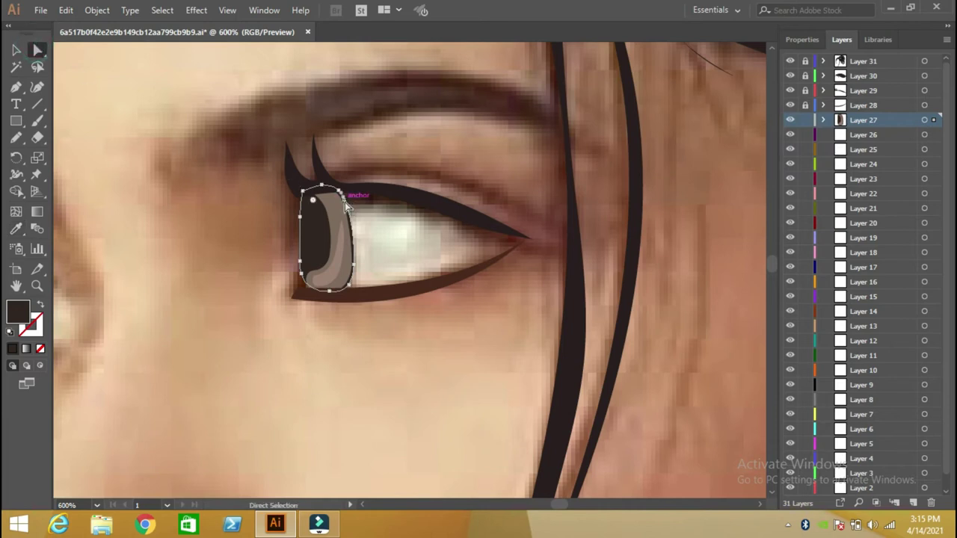
left_click_drag(345, 205, 342, 203)
left_click_drag(356, 265, 348, 281)
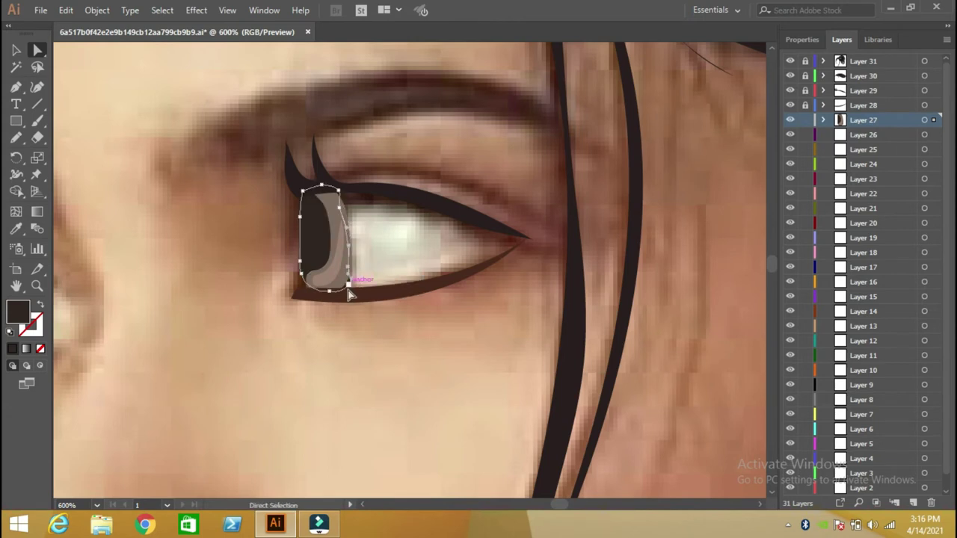
left_click(16, 50)
left_click(142, 121)
key("ctrl+z")
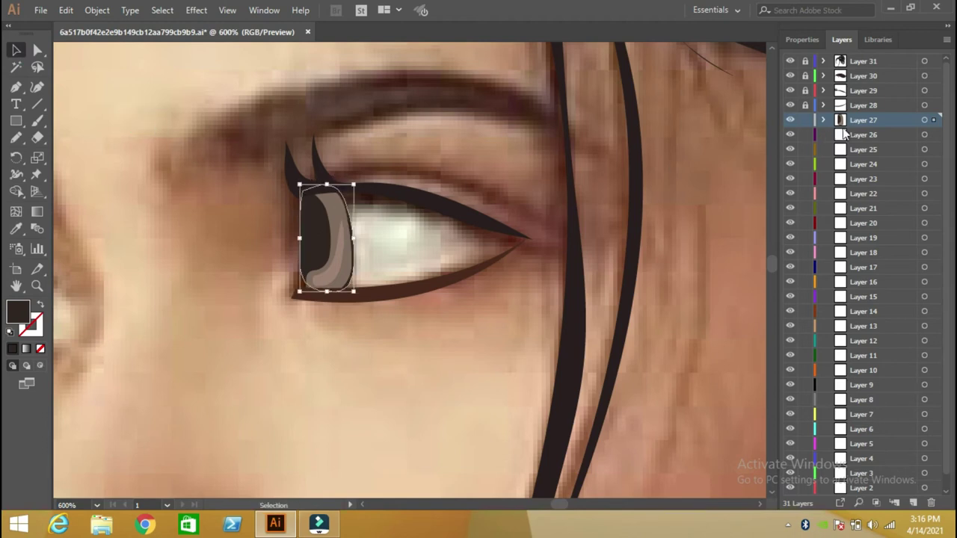
left_click(805, 120)
- On Layer 26, pencil the eye-white outline and a shape along the upper inner lid
left_click(16, 136)
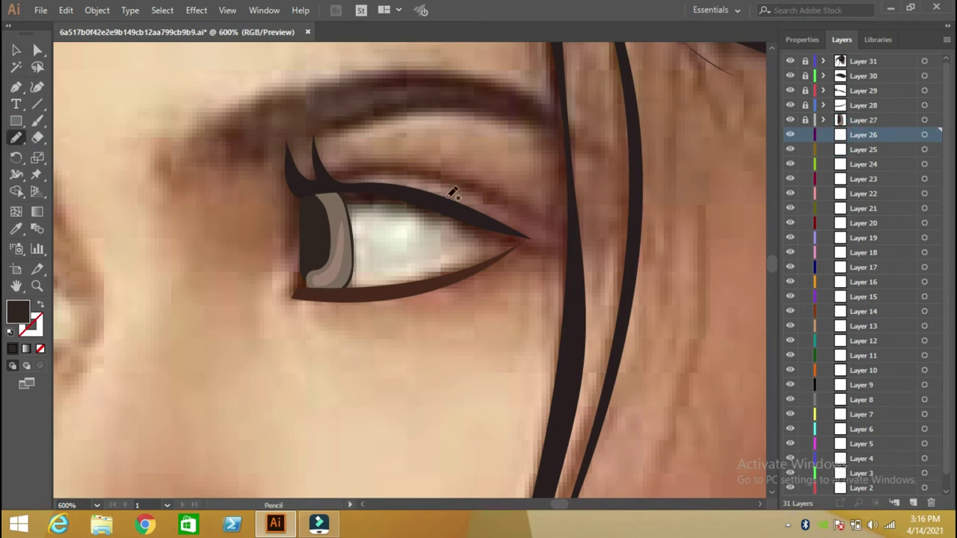
left_click_drag(438, 203, 490, 236)
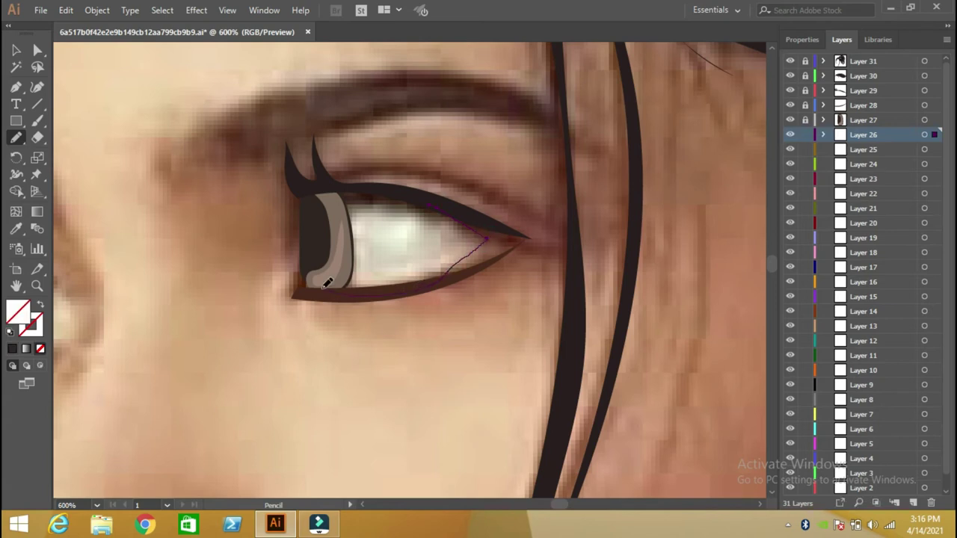
left_click_drag(317, 188, 315, 191)
mouse_move(335, 207)
left_mouse_down()
mouse_move(400, 209)
mouse_move(432, 257)
left_mouse_up()
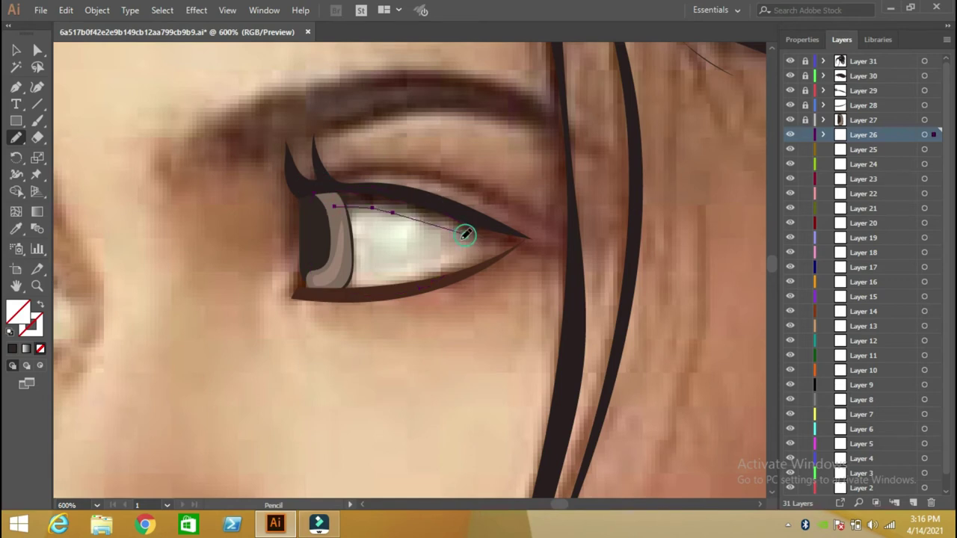
left_click_drag(332, 211, 410, 218)
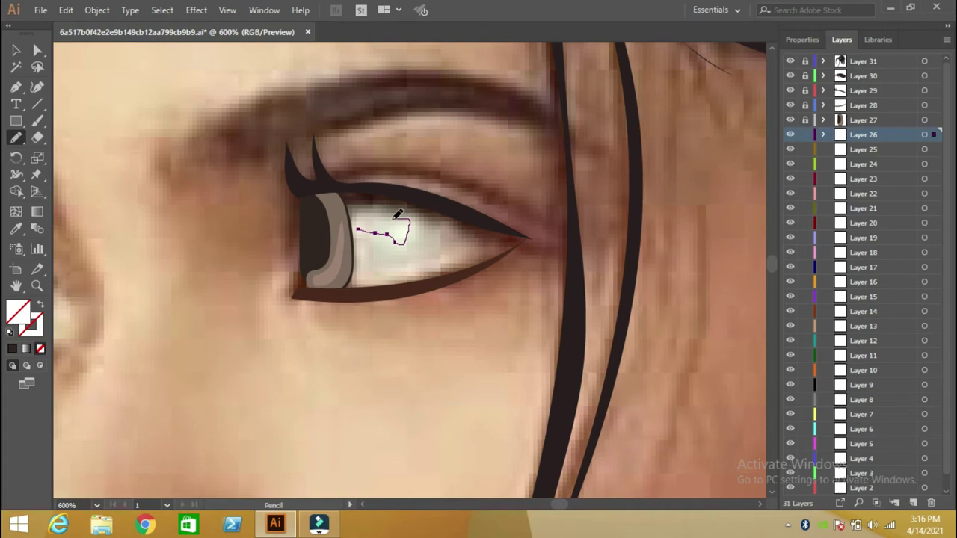
- Draw a small highlight shape in the eye white and fill it white
left_click_drag(352, 223, 346, 224)
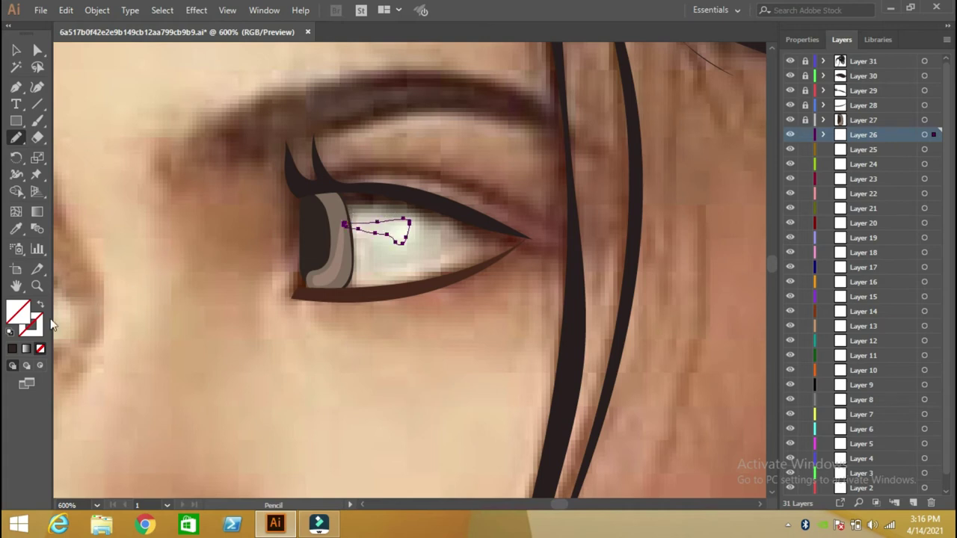
left_click(19, 310)
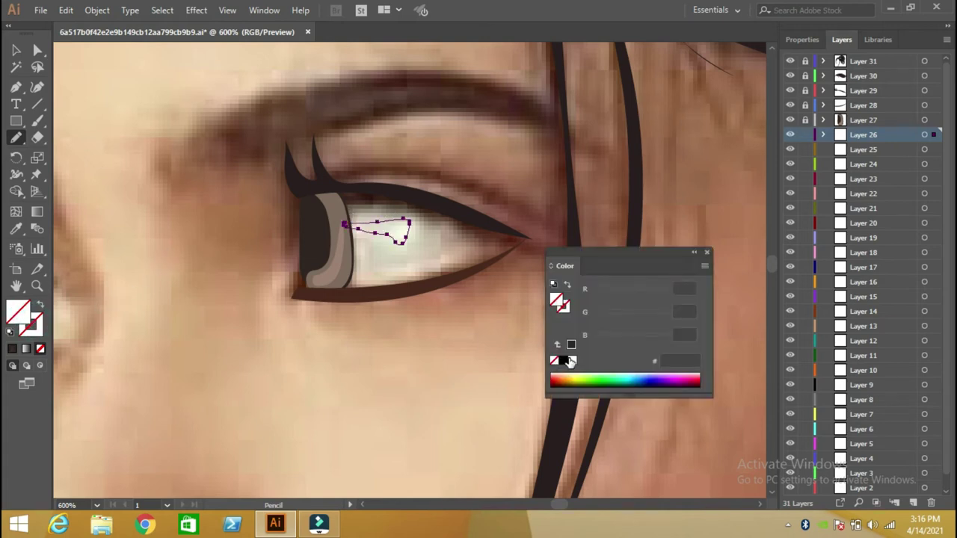
left_click(572, 360)
left_click(707, 252)
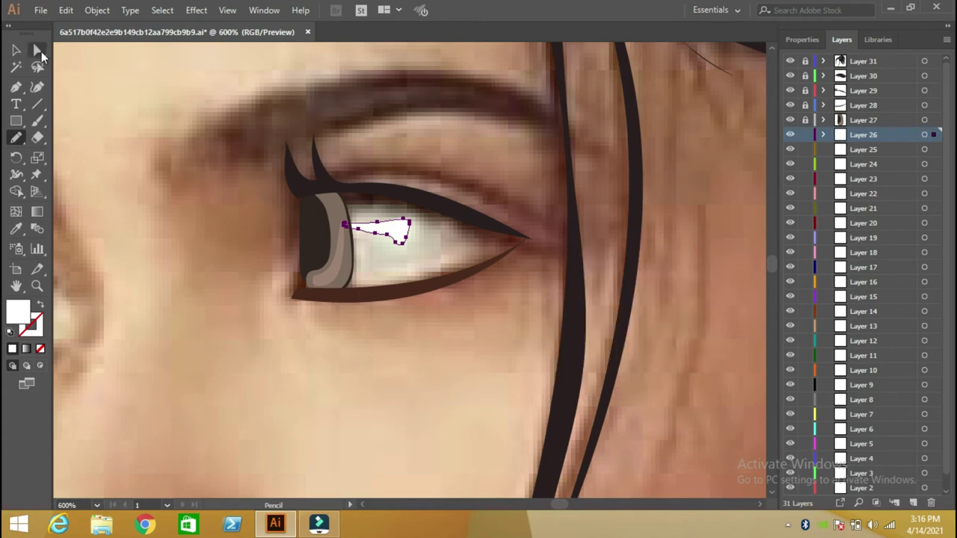
left_click(16, 50)
- Sample light grey and cream fills into the eye-white shapes, discarding a trial pink
left_click(445, 257)
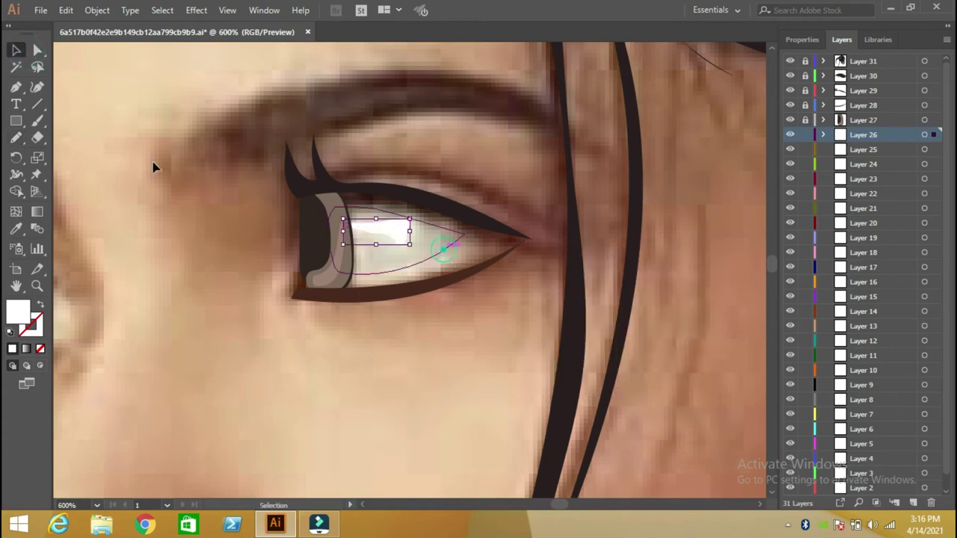
left_click(16, 228)
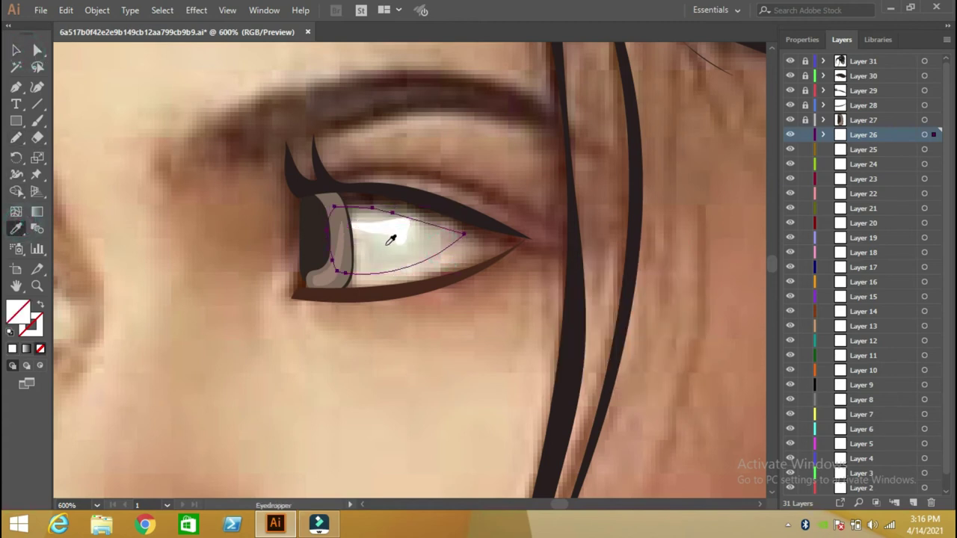
left_click(384, 238)
left_click(14, 50)
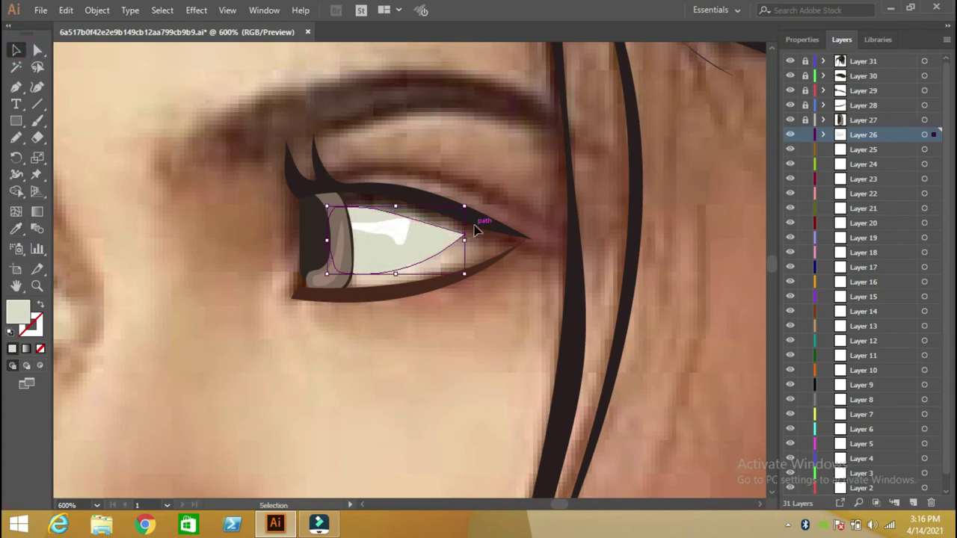
left_click(469, 251)
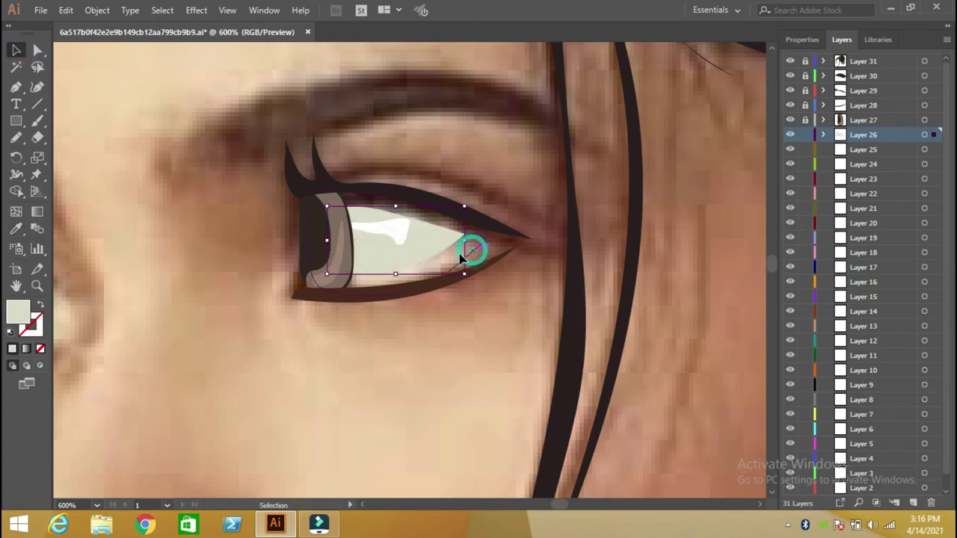
left_click(16, 228)
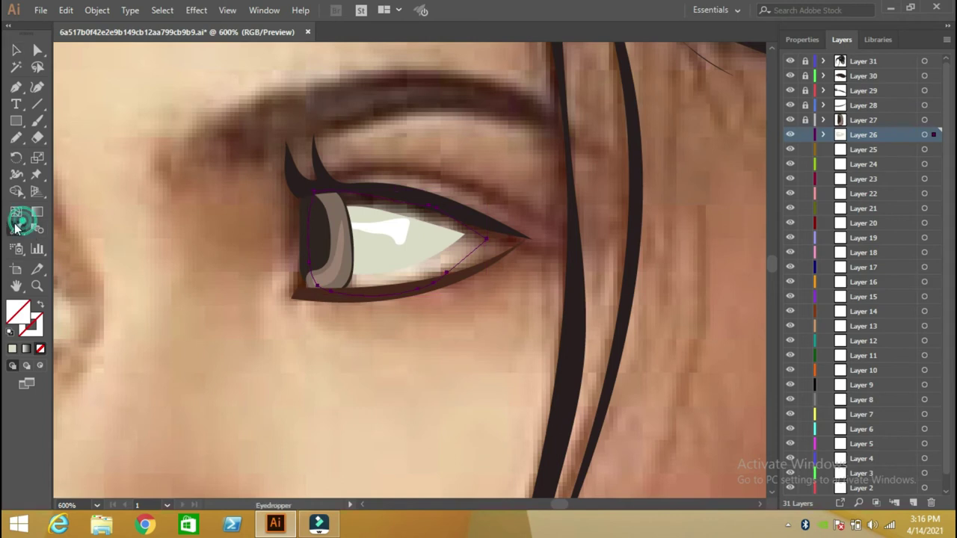
left_click(428, 261)
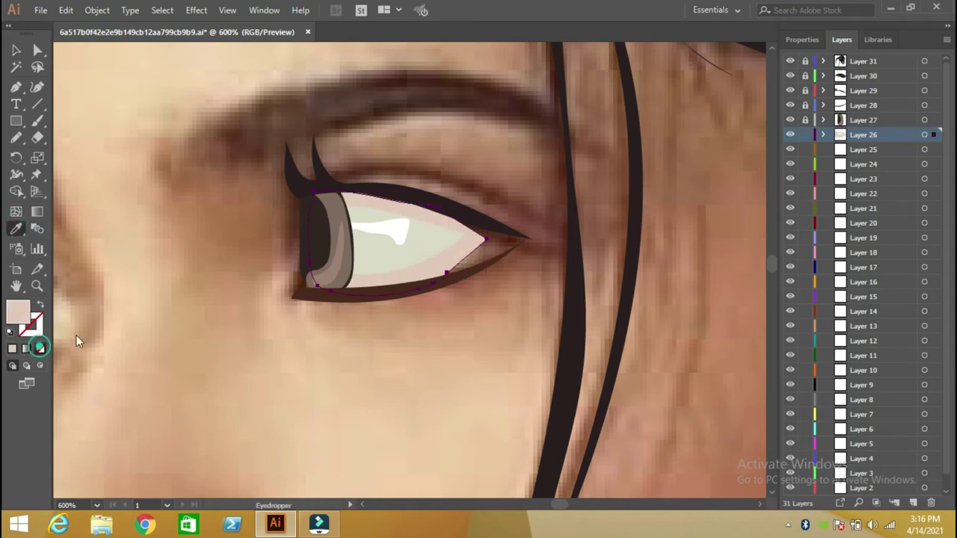
left_click(40, 348)
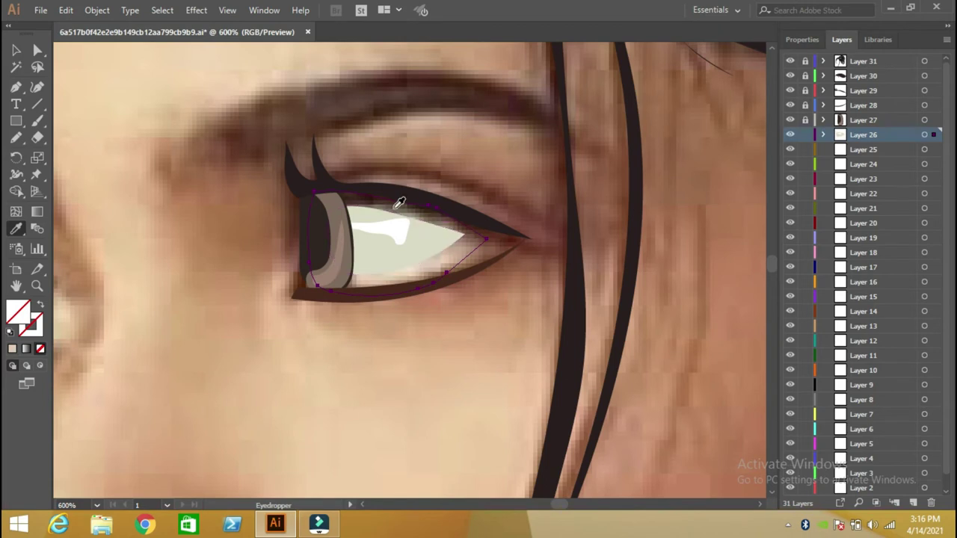
left_click(419, 232)
- Set the eye-white fill to off-white C9C7B8 in the Color Picker
double_click(18, 313)
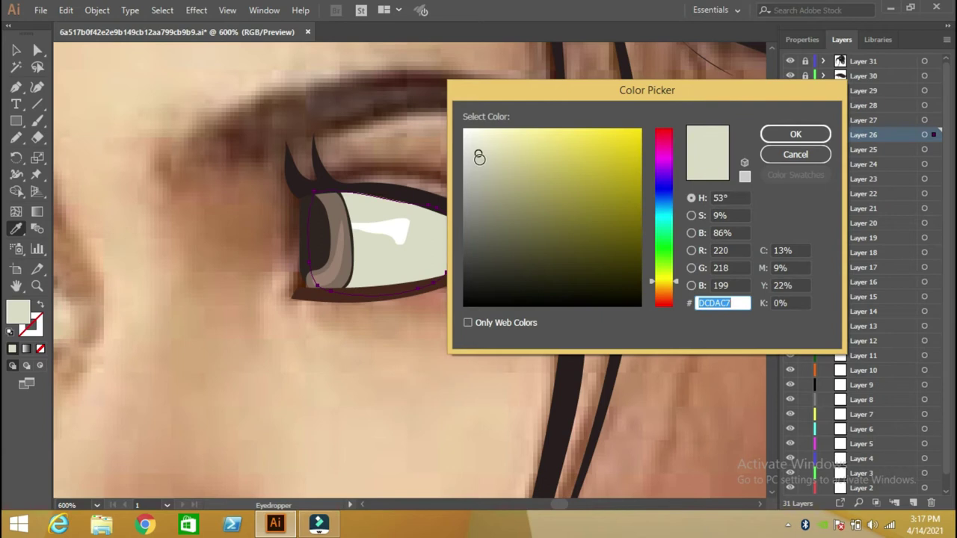
left_click(479, 165)
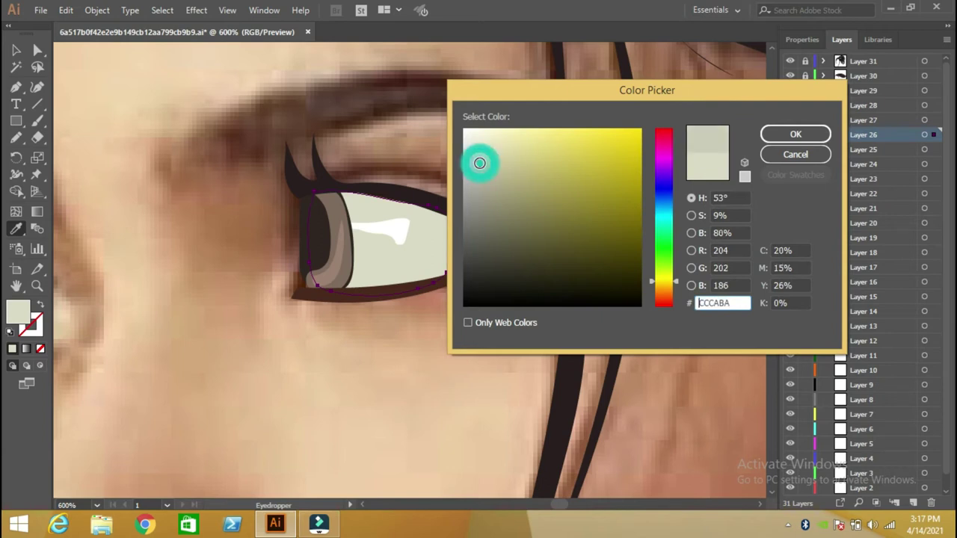
left_click(795, 133)
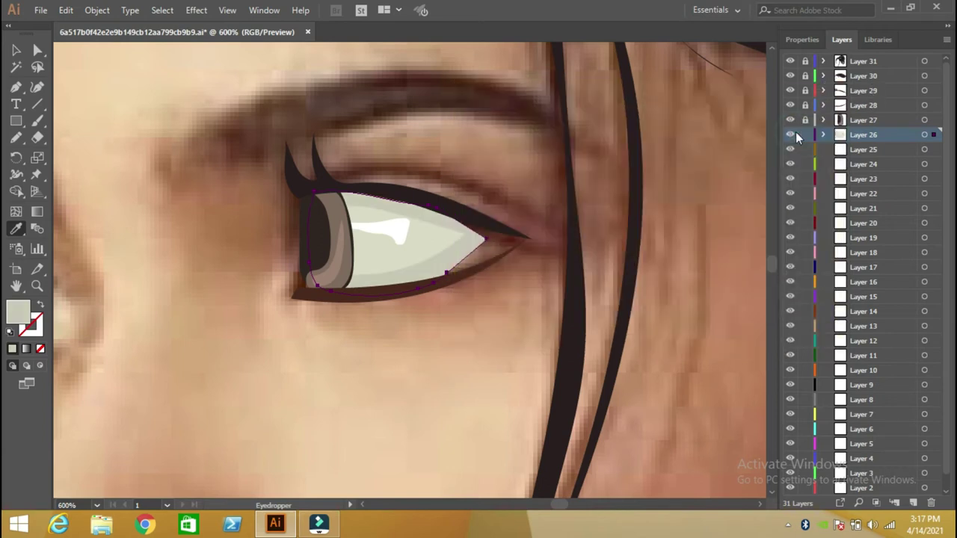
left_click(17, 50)
- Pencil a shadow shape along the underside of the upper lid
left_click(16, 137)
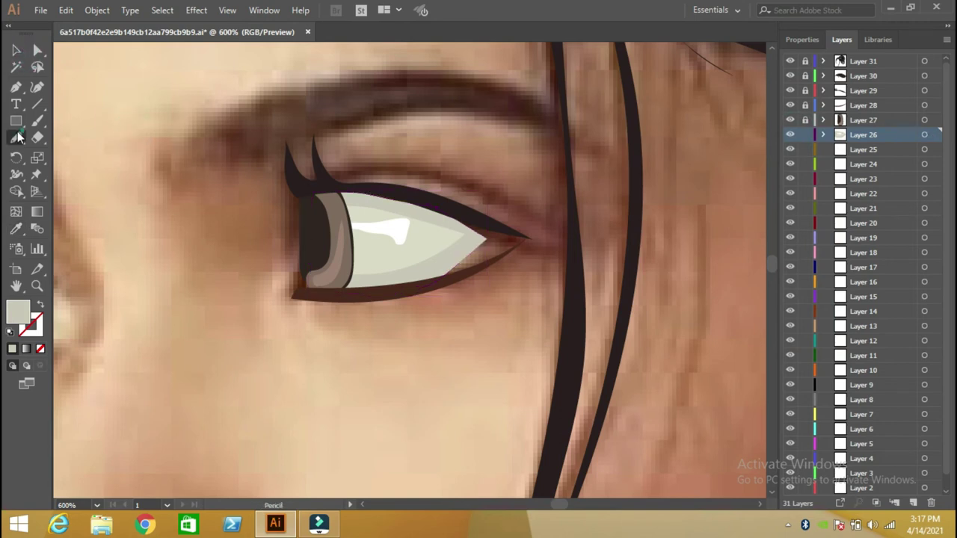
left_click_drag(342, 196, 371, 199)
left_click_drag(463, 218, 466, 221)
left_click(467, 221)
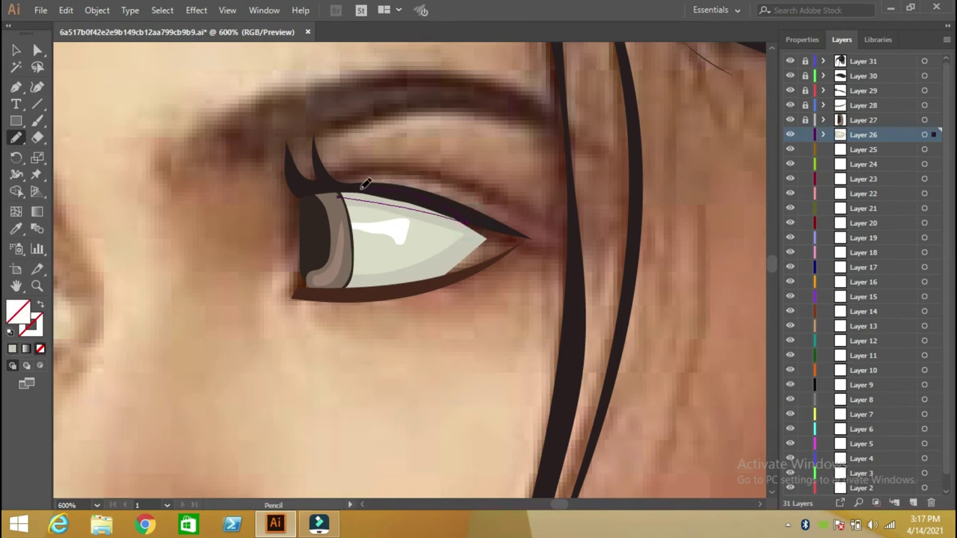
- Fill the lid shadow with grey 939289, lock Layer 26 and activate Layer 25
left_click(12, 350)
double_click(17, 312)
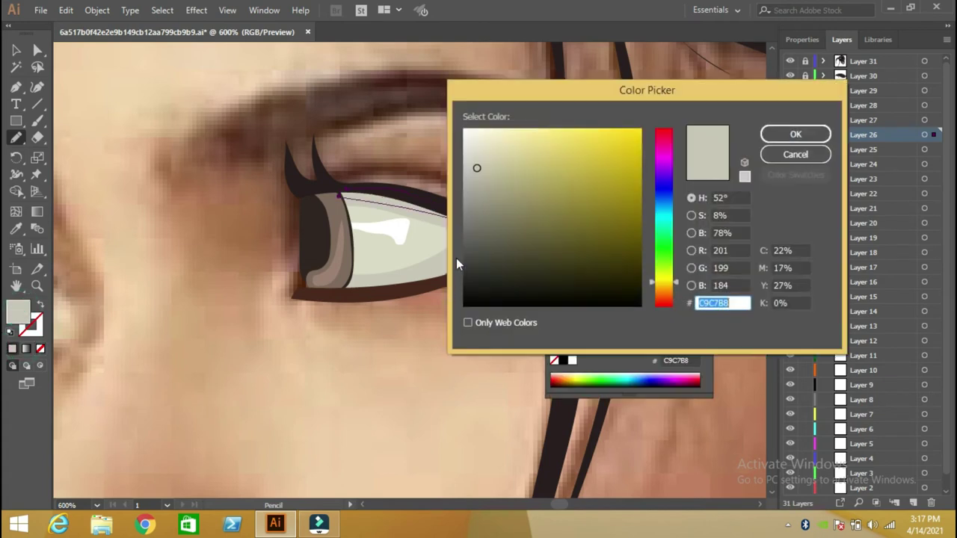
left_click(476, 202)
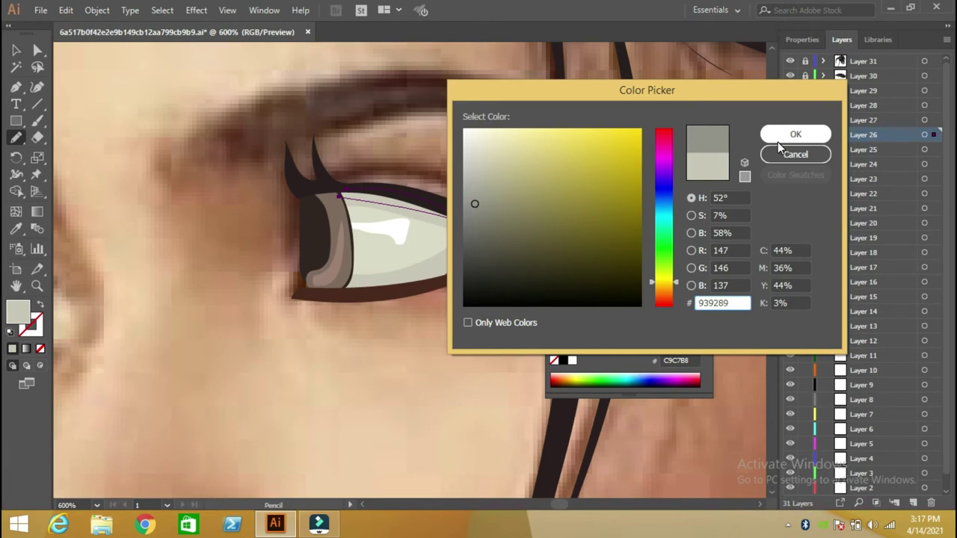
left_click(794, 135)
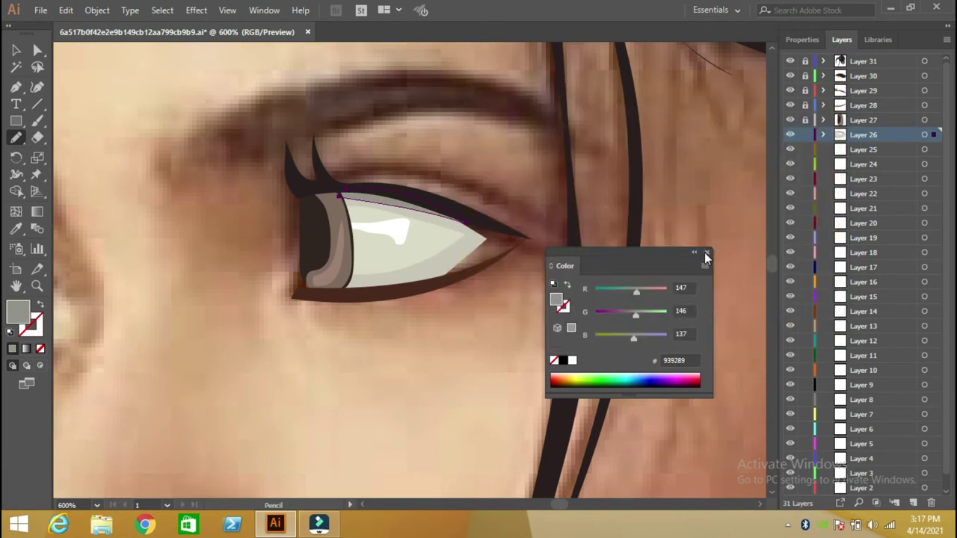
left_click(707, 253)
left_click(805, 134)
left_click(822, 152)
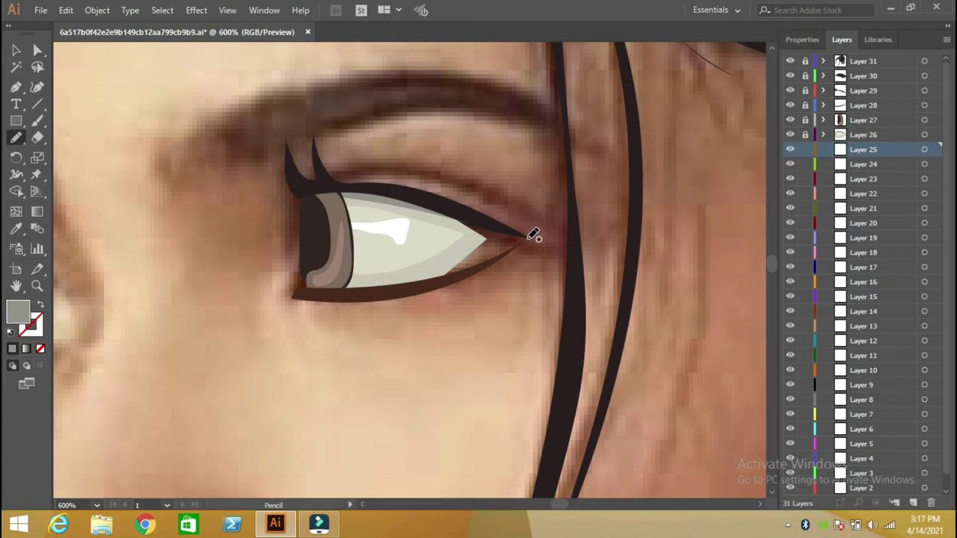
- Draw shapes at the eye's outer corner and fill one with the sampled lid brown
mouse_move(533, 236)
left_mouse_down()
mouse_move(478, 270)
mouse_move(430, 283)
mouse_move(451, 212)
mouse_move(517, 225)
left_mouse_up()
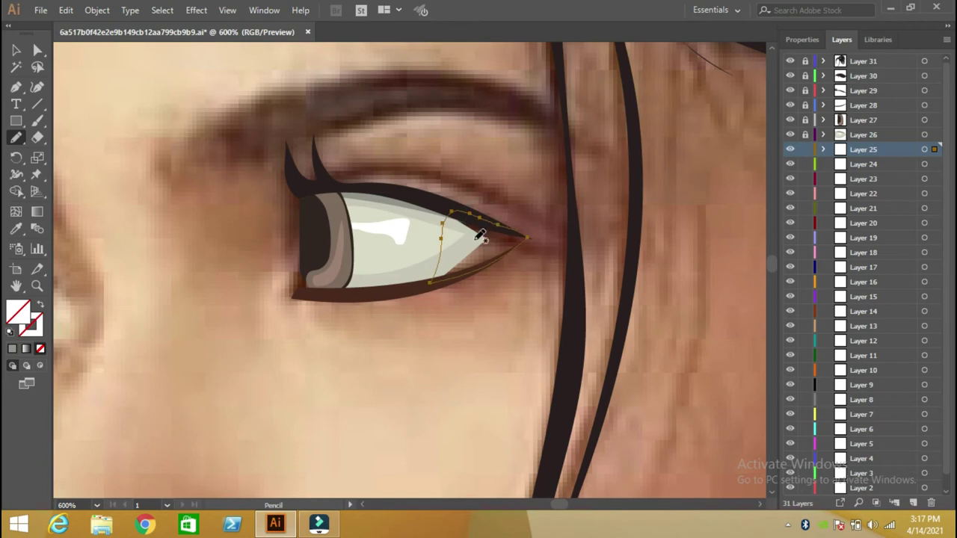
key("ctrl+shift+a")
left_click_drag(472, 235, 507, 238)
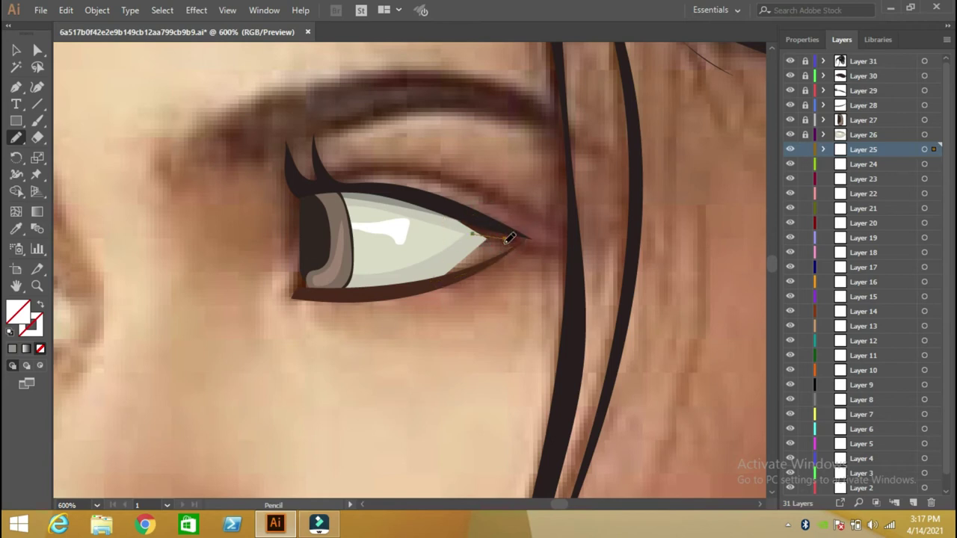
left_click_drag(451, 267, 473, 235)
left_click(17, 229)
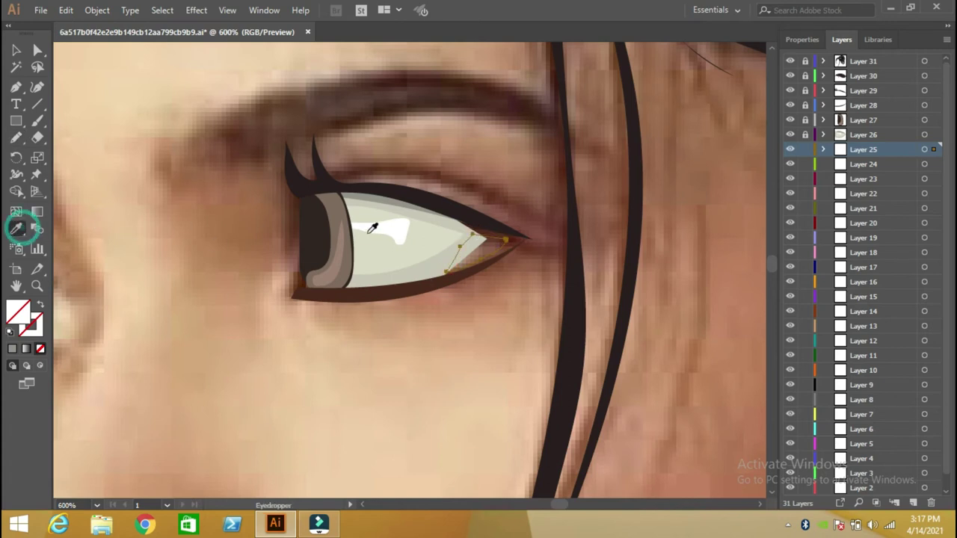
left_click(482, 246)
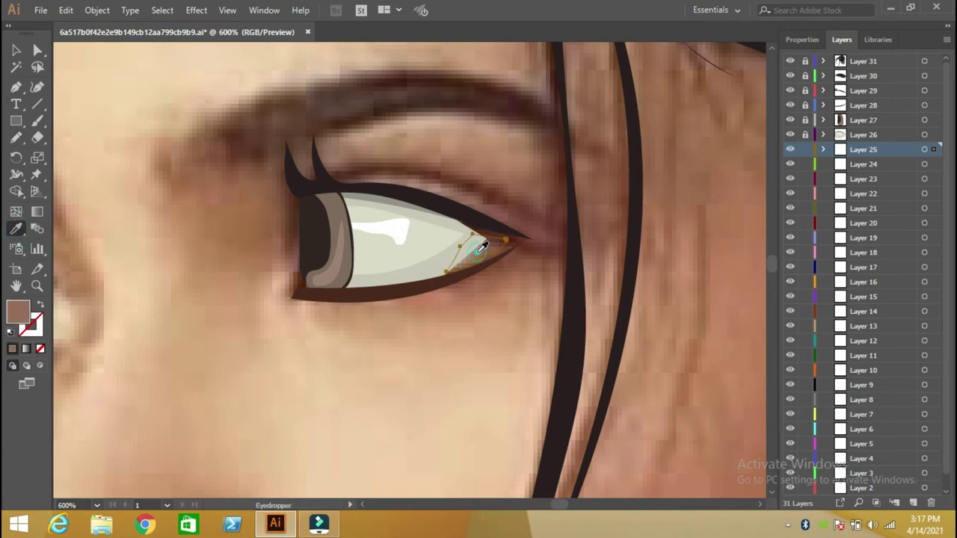
- Fill the larger eye-corner shape with the lid brown and deselect it
left_click(16, 50)
left_click(177, 162)
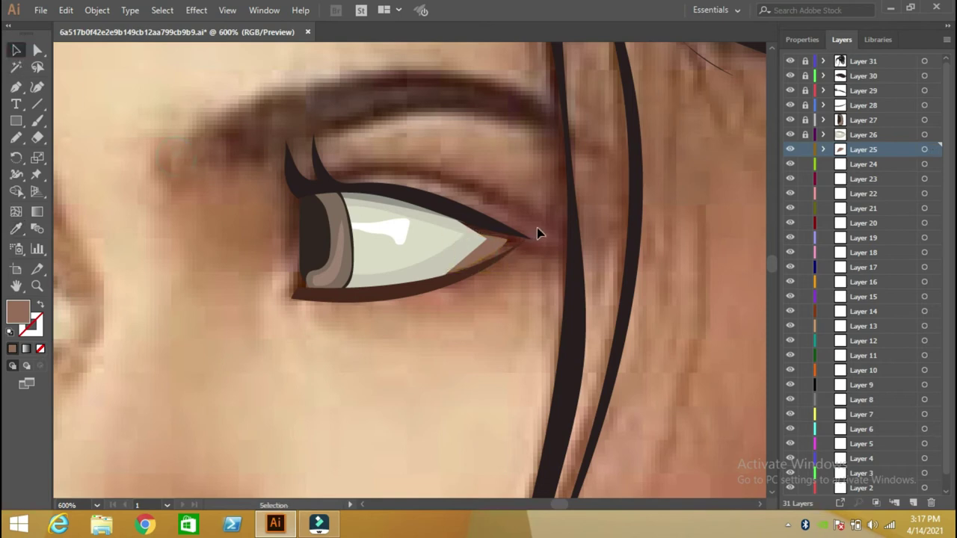
left_click(526, 234)
left_click(16, 229)
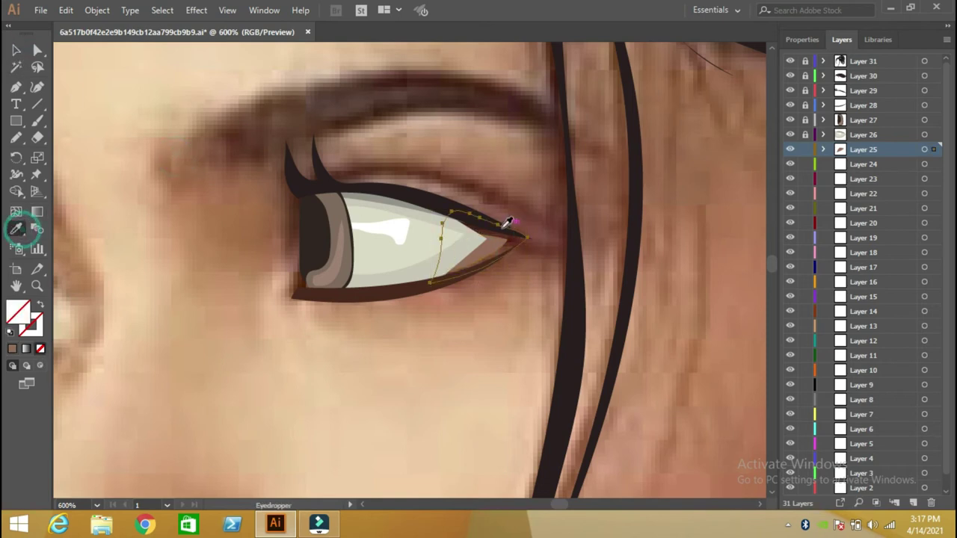
left_click(514, 237)
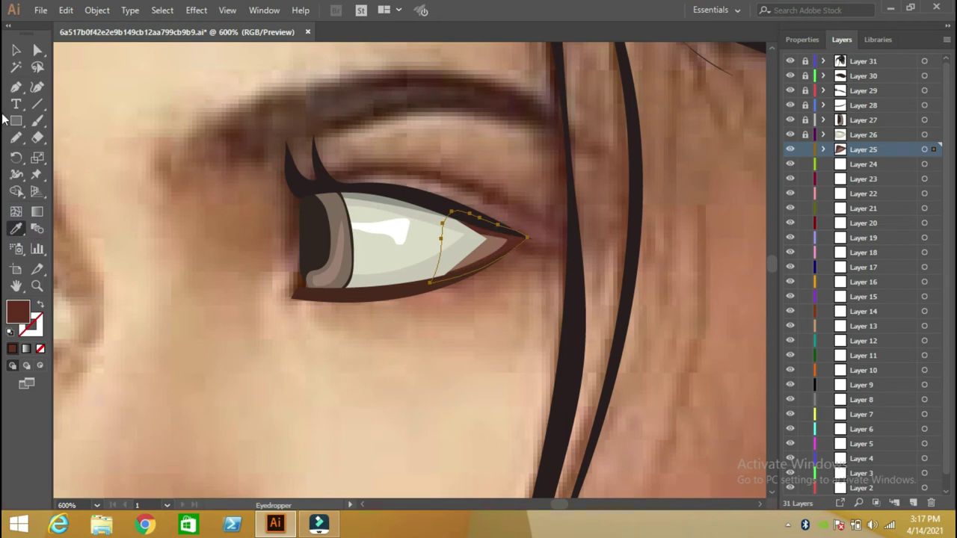
left_click(16, 50)
left_click(139, 123)
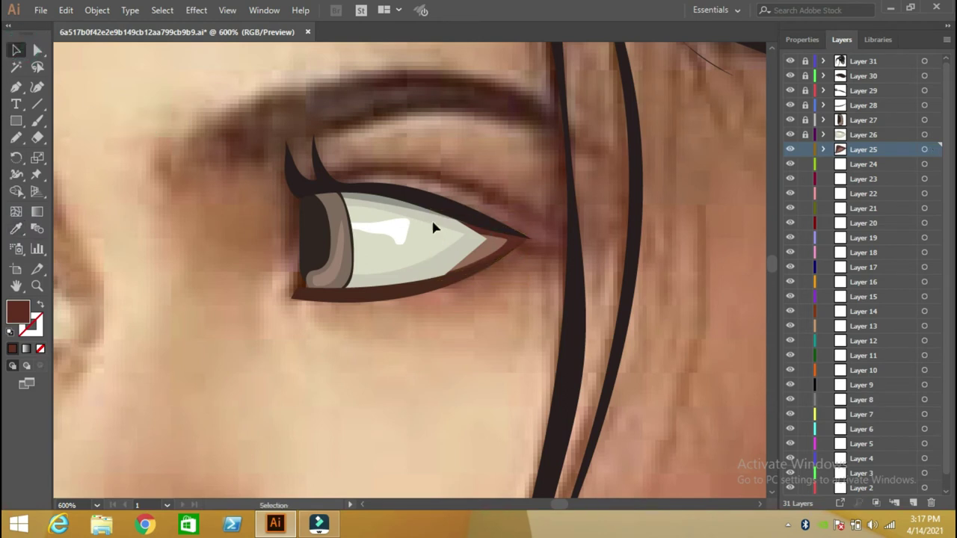
- Lock Layer 25, then on Layer 24 draw a dark brown shape along the iris's left edge
left_click(845, 164)
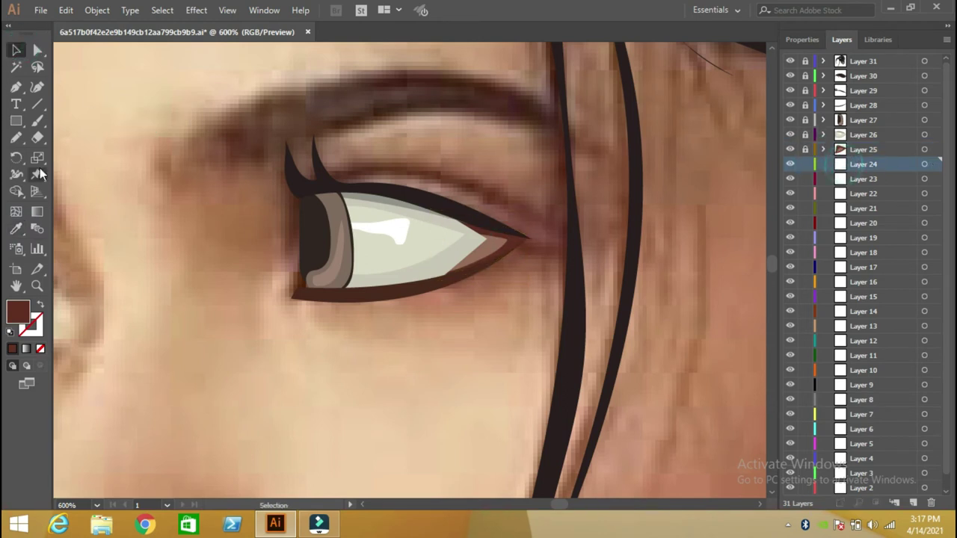
left_click(16, 138)
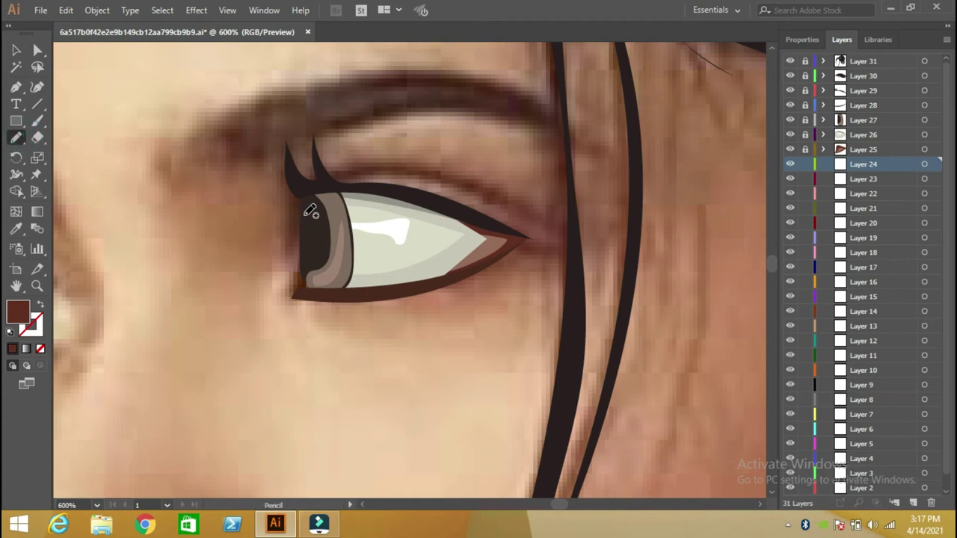
left_click_drag(304, 216, 295, 243)
left_click_drag(297, 241, 322, 195)
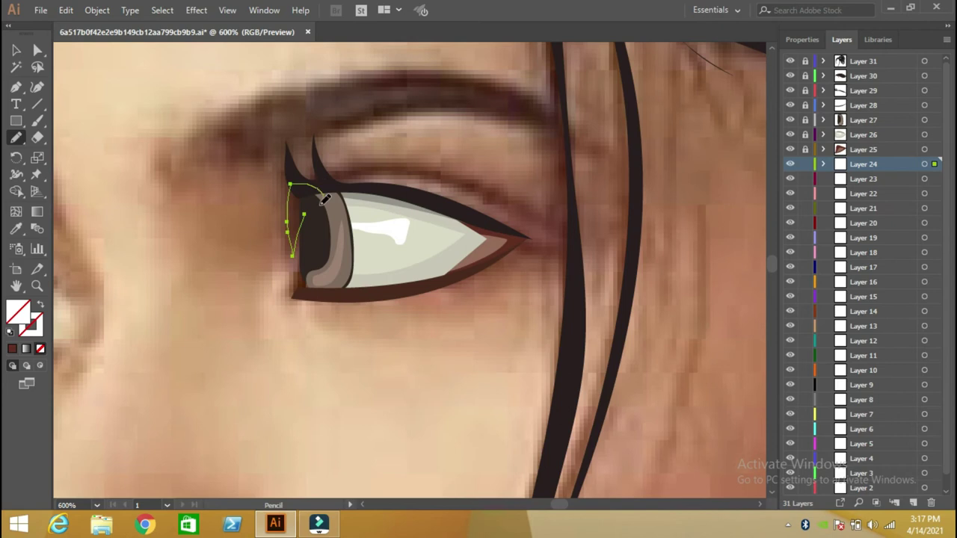
left_click(16, 229)
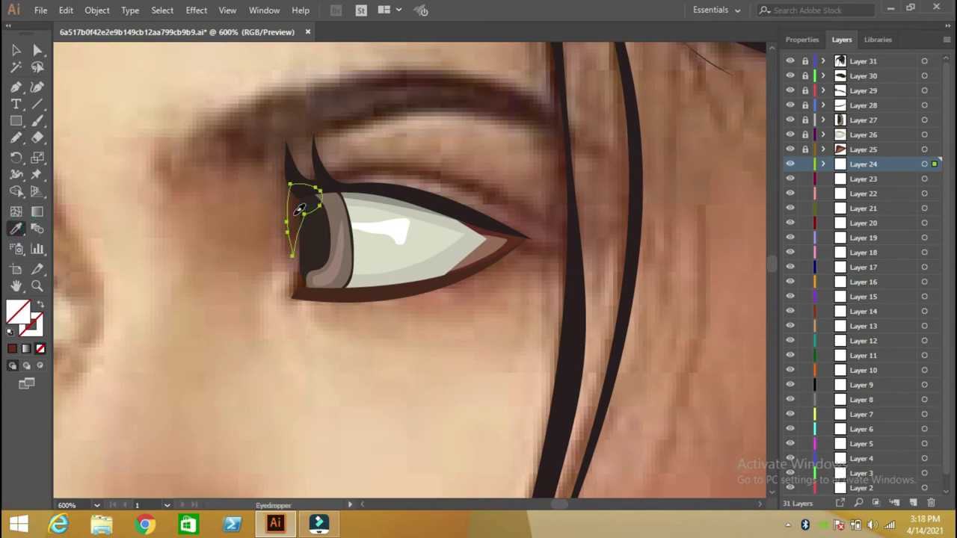
left_click(299, 211)
left_click(16, 50)
left_click(122, 113)
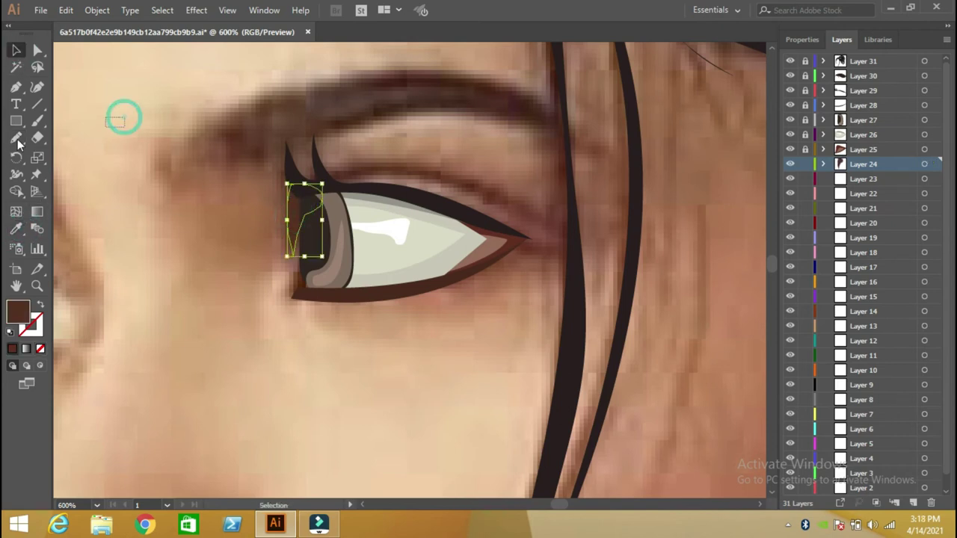
- Draw a lower iris-edge shape and a small triangle filled with dark iris brown
left_click(16, 137)
left_click_drag(292, 298, 292, 271)
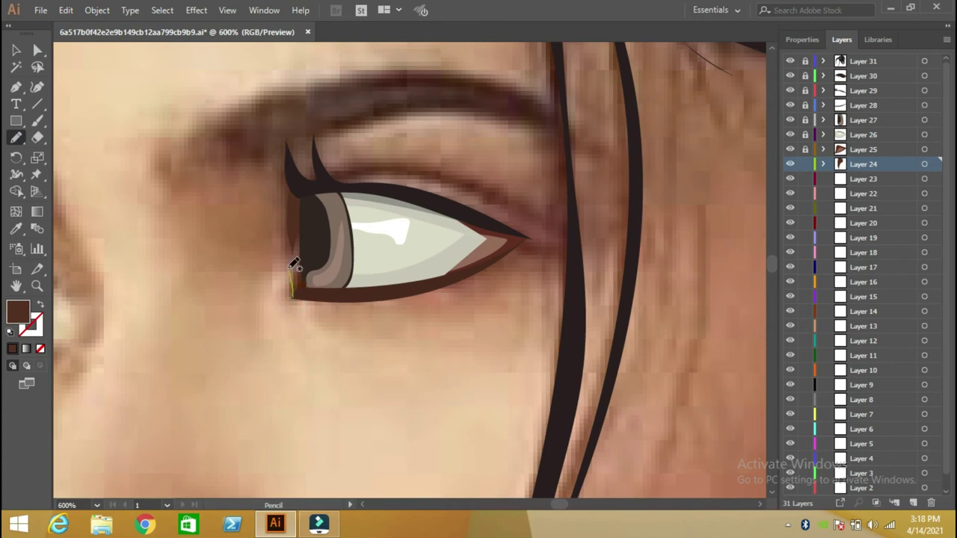
left_click_drag(305, 225, 299, 225)
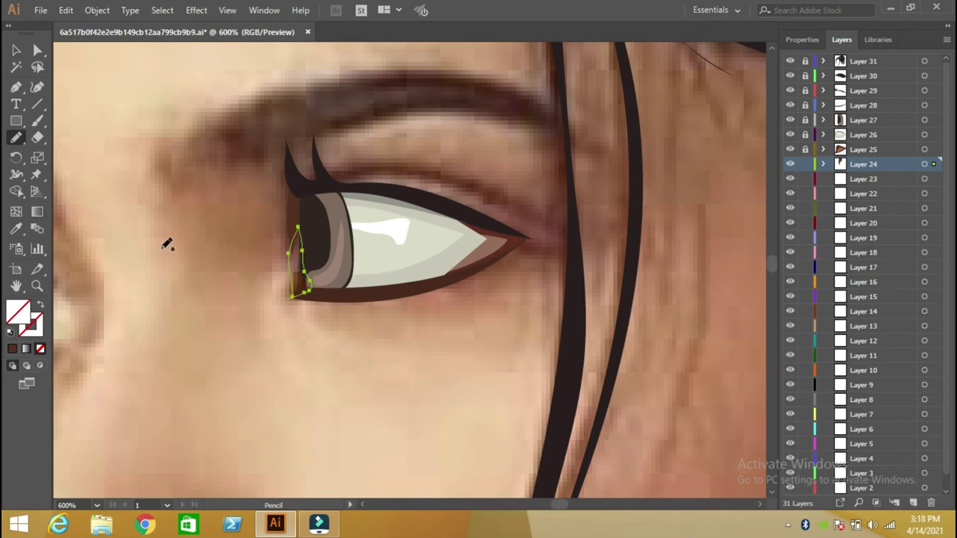
left_click(320, 283)
mouse_move(320, 283)
left_mouse_down()
mouse_move(303, 263)
mouse_move(292, 297)
mouse_move(322, 288)
left_mouse_up()
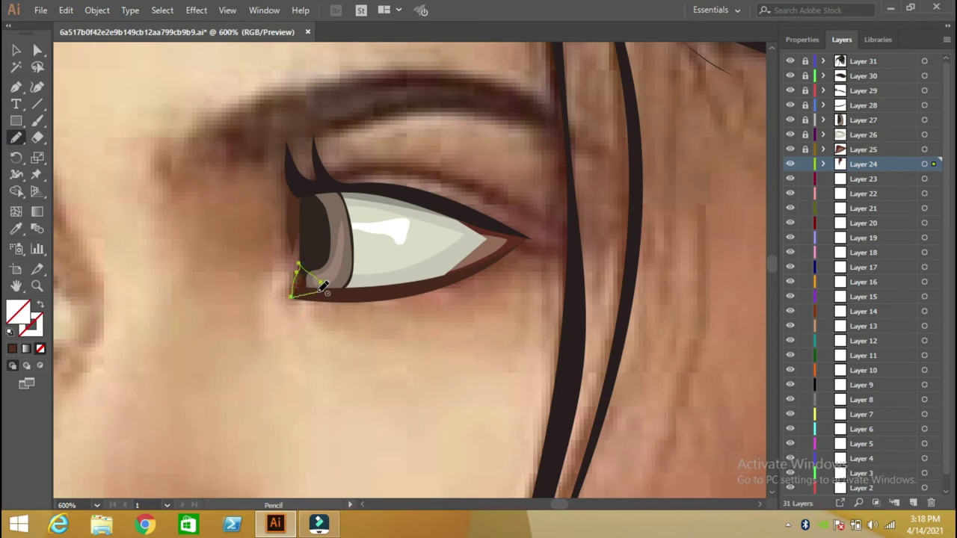
left_click(16, 228)
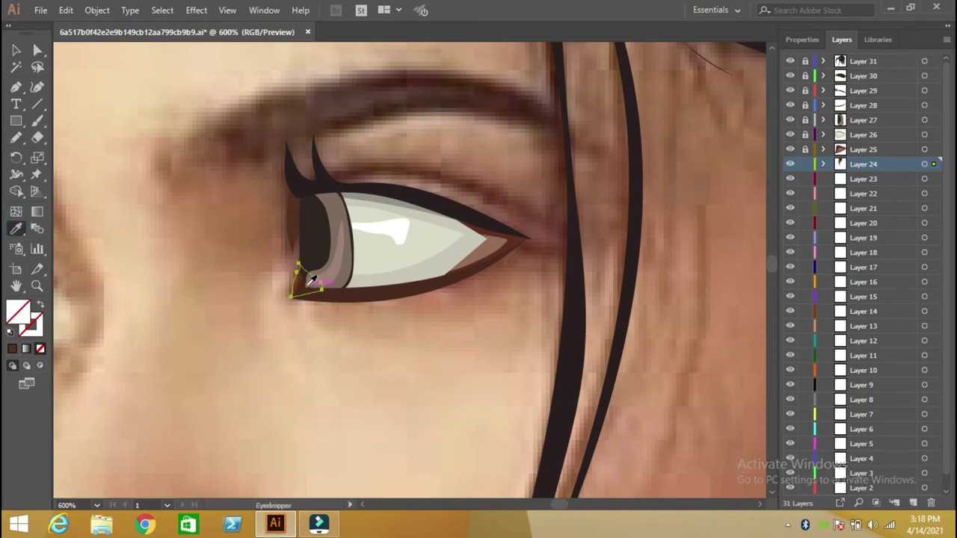
left_click(301, 279)
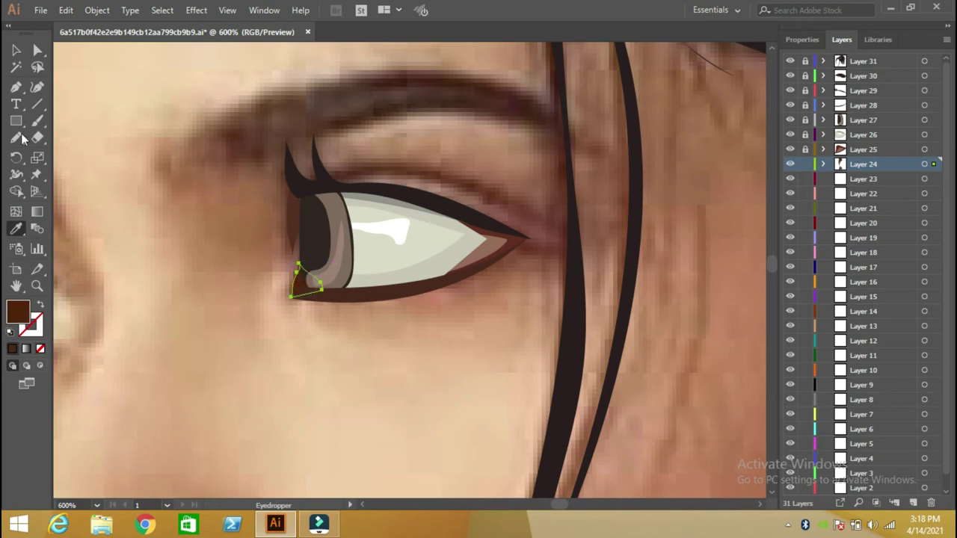
- Fill the taller shape beside the triangle with reddish brown, then lock Layer 24
key("v")
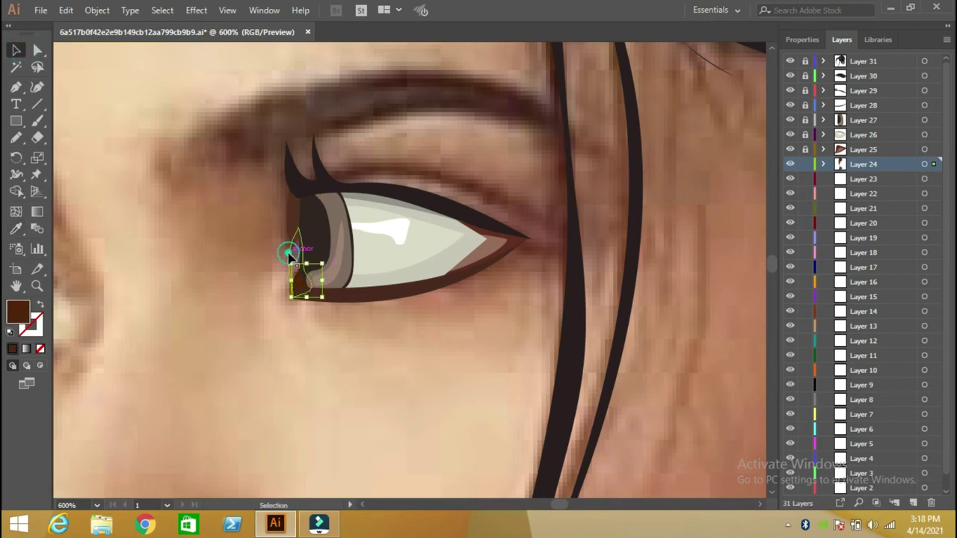
left_click(292, 253)
key("i")
left_click(301, 255)
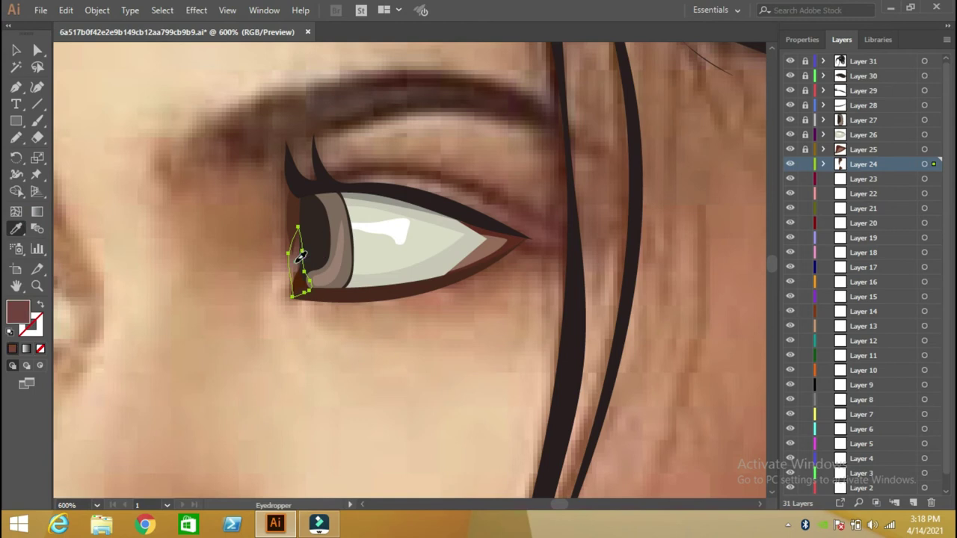
left_click(13, 50)
left_click(160, 150)
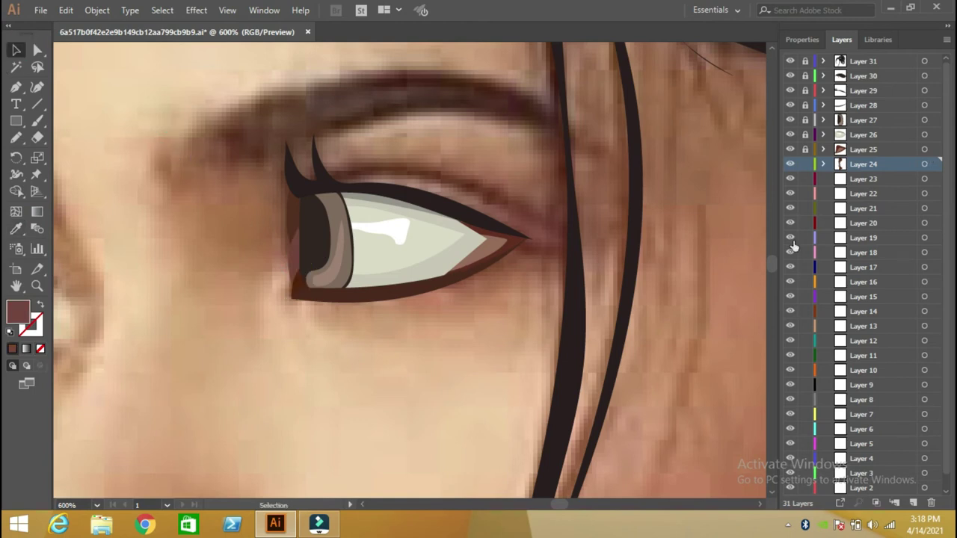
left_click(806, 164)
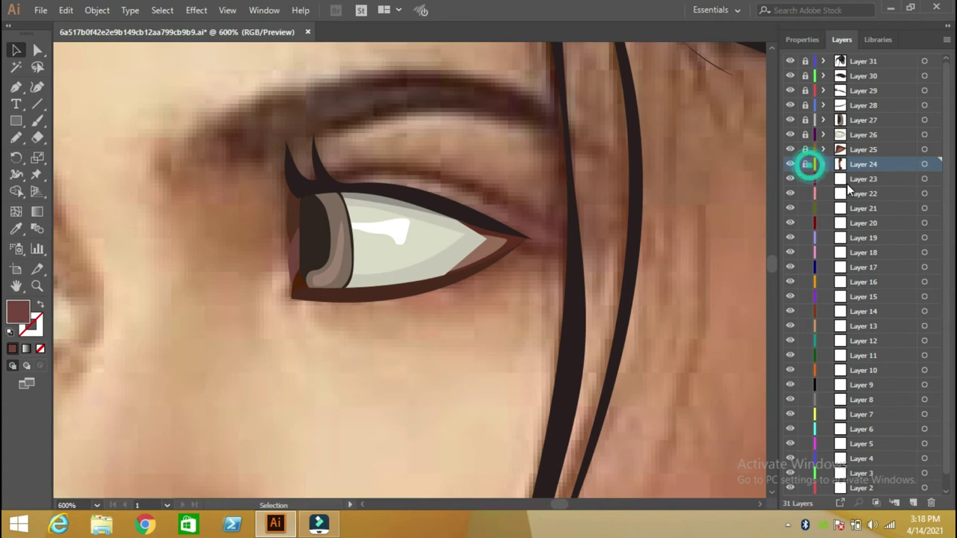
- Draw a stroke along the upper eyelid crease, fill it with sampled brown, and lock Layer 23
left_click(16, 137)
mouse_move(299, 185)
left_mouse_down()
mouse_move(362, 162)
mouse_move(425, 162)
mouse_move(504, 187)
mouse_move(549, 219)
left_mouse_up()
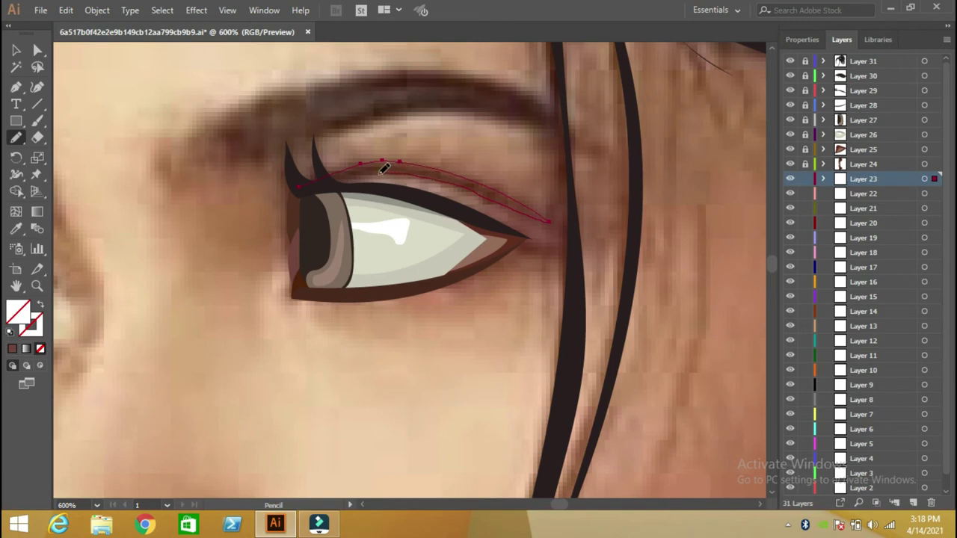
left_click(16, 229)
left_click(361, 166)
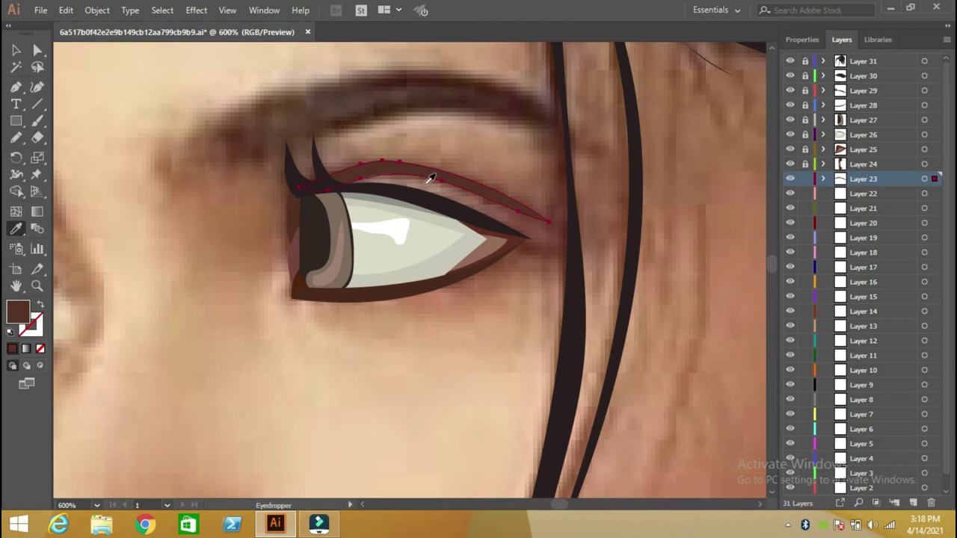
left_click(805, 179)
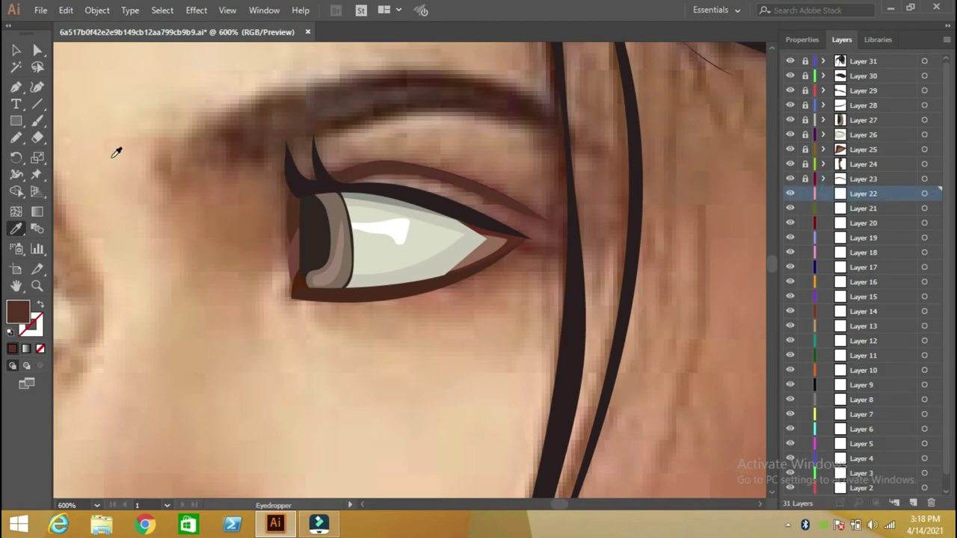
- On Layer 22, trace a crease shape and a highlight shape along the upper lid
left_click(16, 138)
mouse_move(539, 217)
left_mouse_down()
mouse_move(574, 231)
mouse_move(540, 236)
mouse_move(340, 182)
mouse_move(402, 163)
mouse_move(473, 176)
left_mouse_up()
left_click_drag(540, 212, 500, 200)
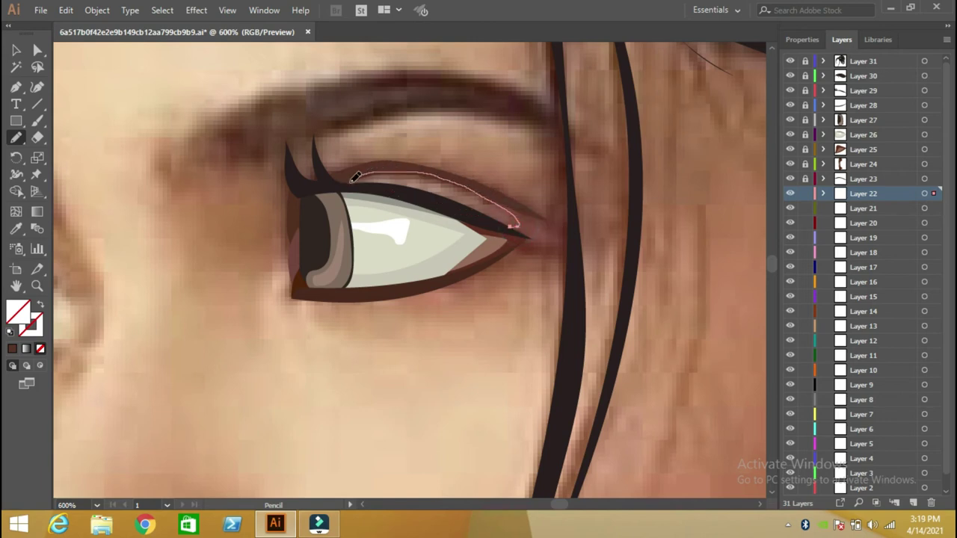
left_click_drag(355, 177, 350, 181)
left_click(461, 197, "ctrl")
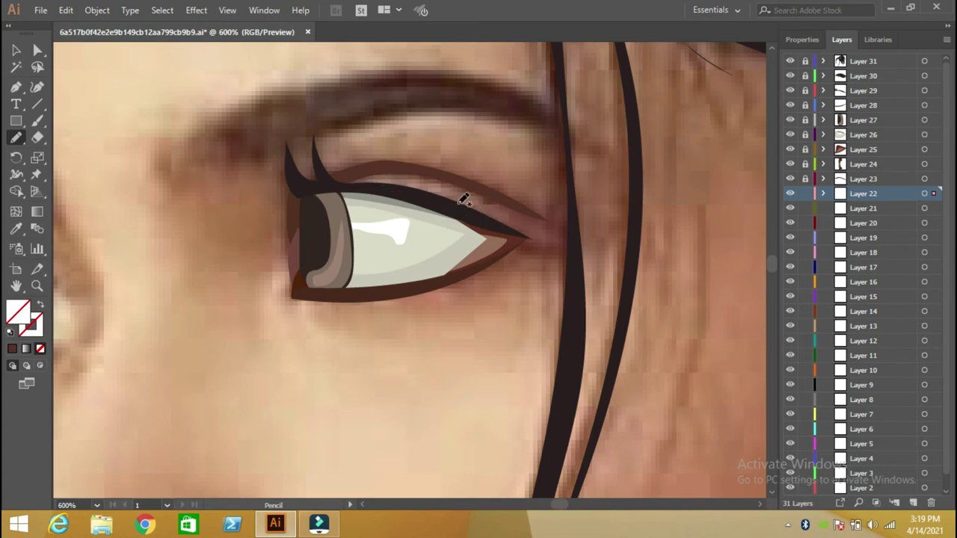
left_click_drag(454, 192, 453, 187)
left_click_drag(377, 180, 454, 193)
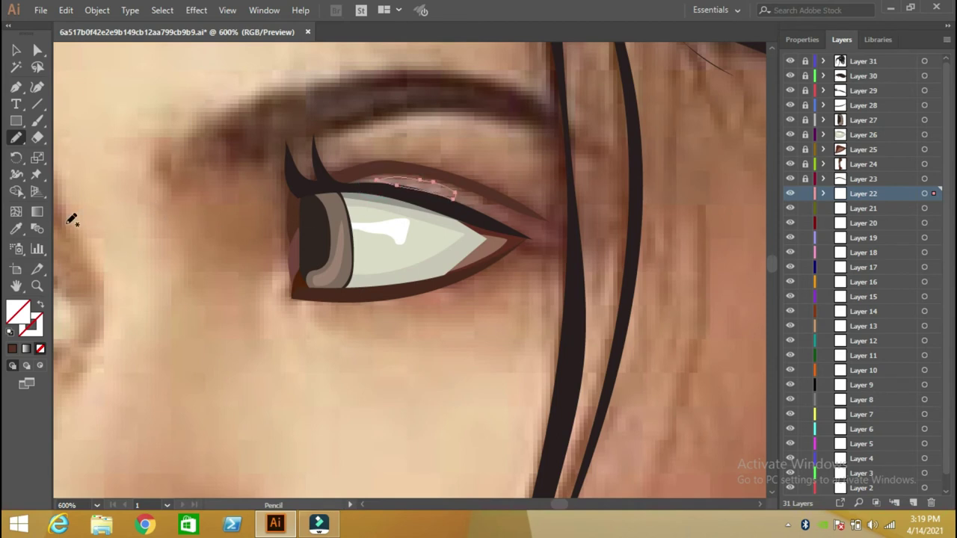
- Fill the lid highlight with a lighter pink, C9AAA1
left_click(15, 229)
left_click(433, 187)
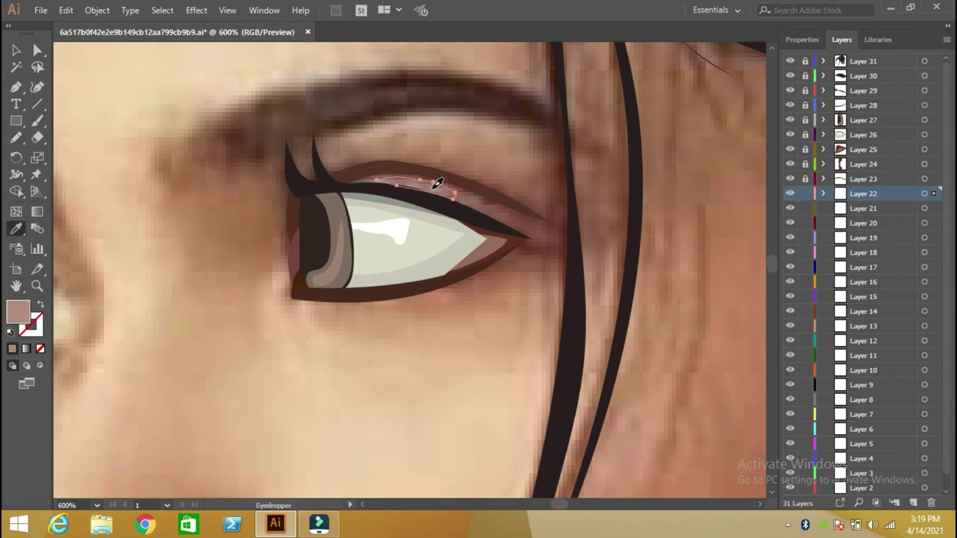
double_click(18, 312)
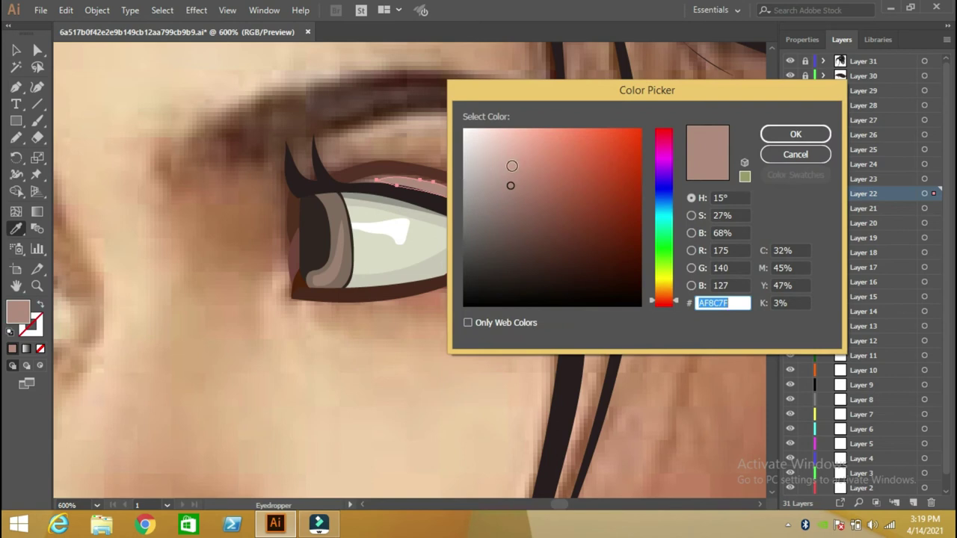
left_click(502, 167)
left_click(796, 134)
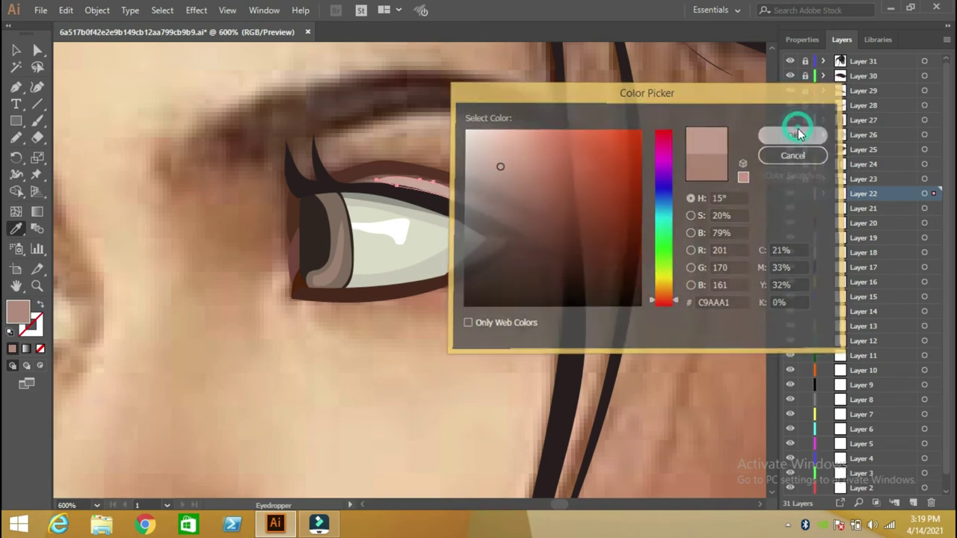
- Fill both upper-lid outline shapes with sampled brown, then lock Layer 22
left_click(16, 49)
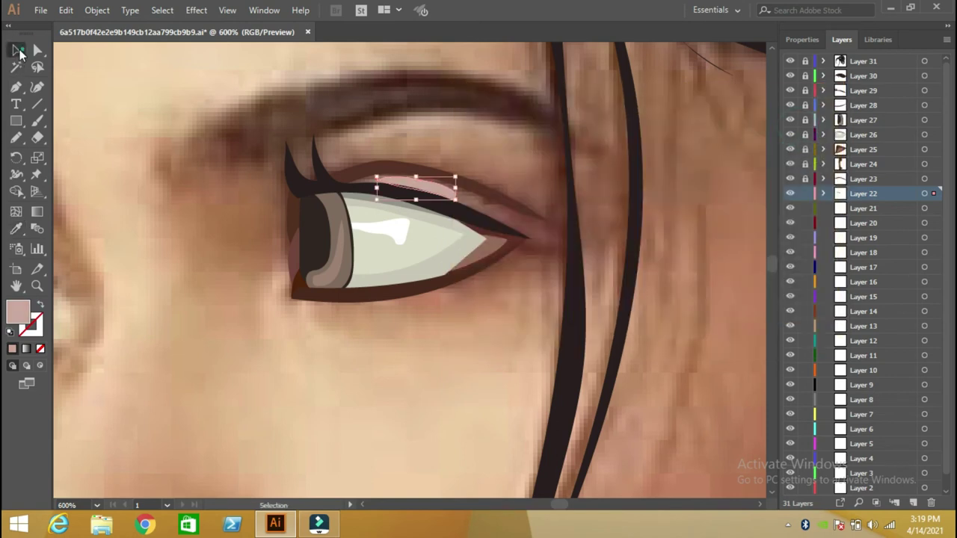
left_click(480, 219)
key("i")
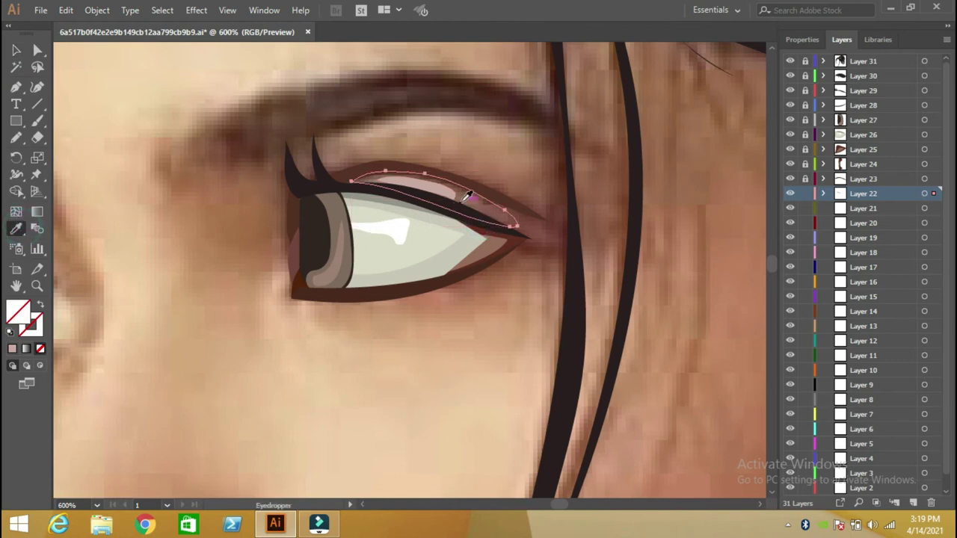
left_click(473, 195)
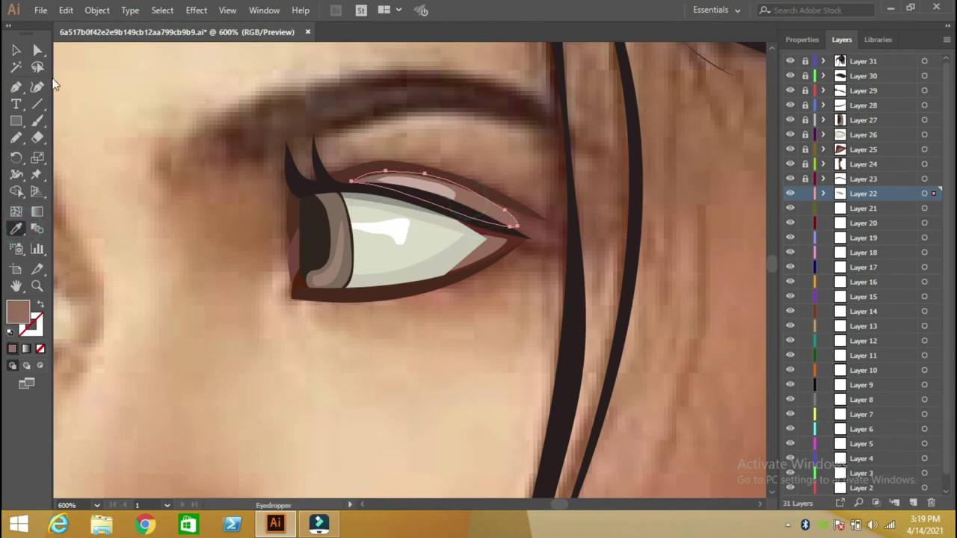
left_click(16, 49)
left_click(527, 236)
key("i")
left_click(537, 222)
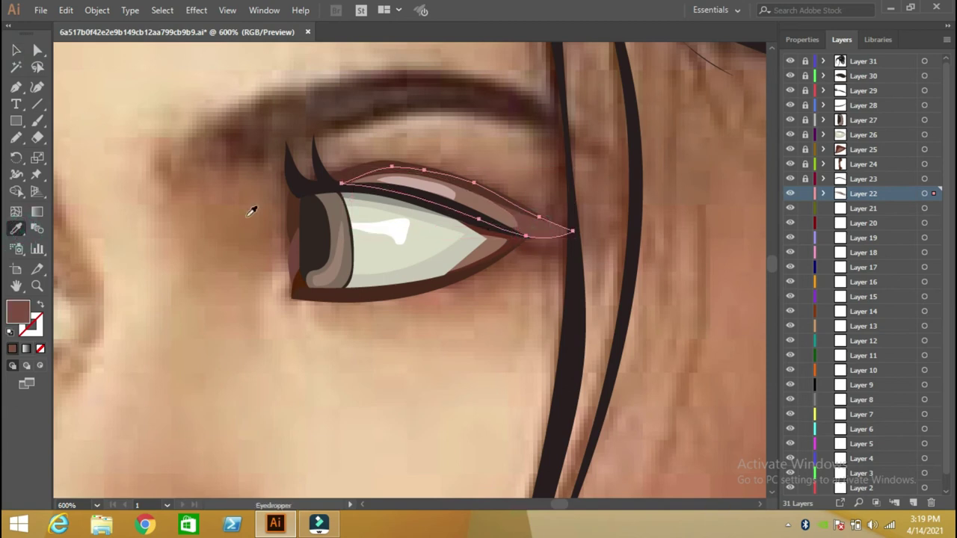
left_click(16, 50)
left_click(207, 209)
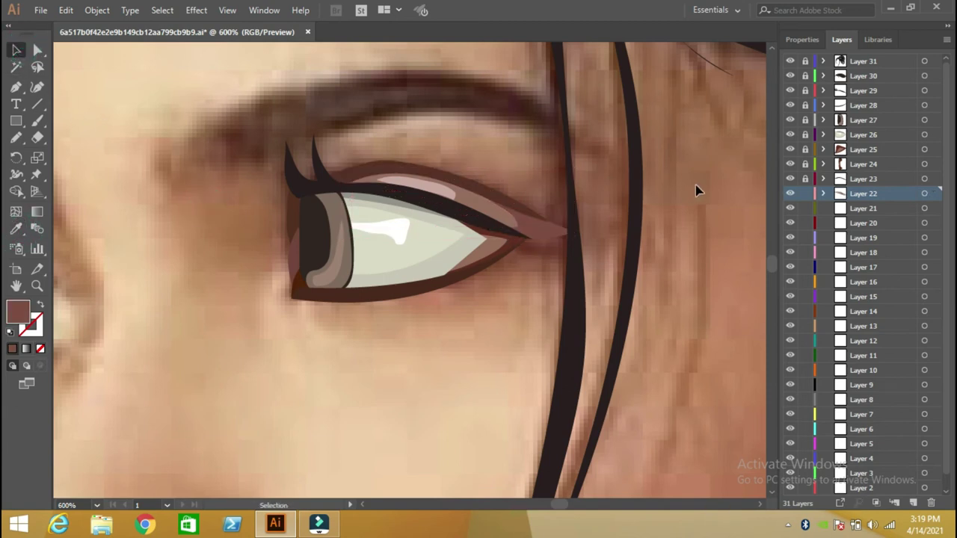
left_click(808, 194)
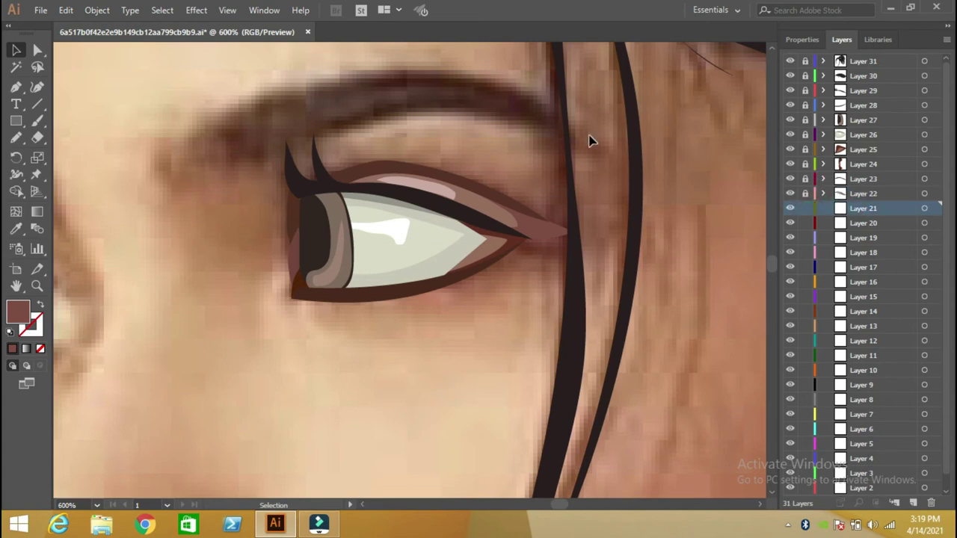
- Trace the eyebrow outline above the eye and fill it with dark brown from the photo
left_click(16, 139)
left_click_drag(181, 188, 166, 168)
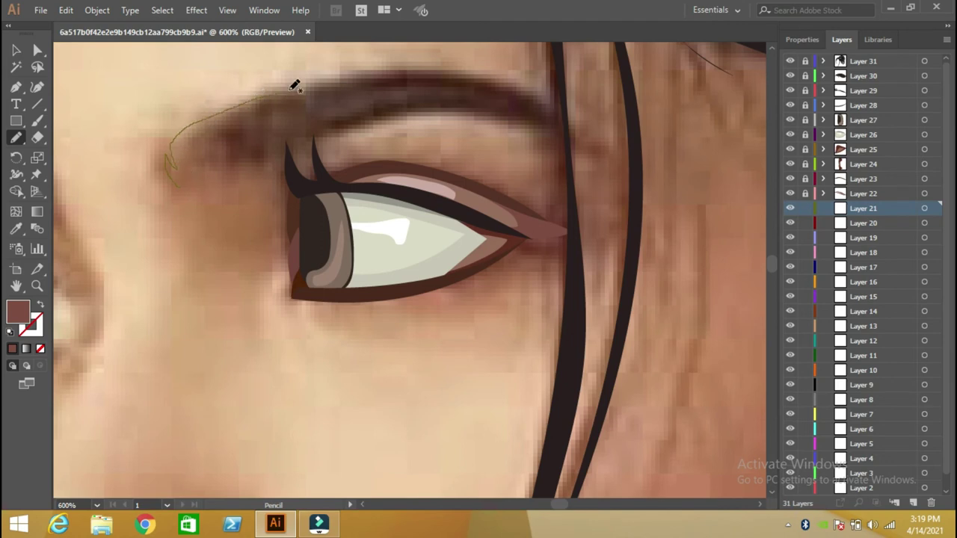
mouse_move(335, 76)
left_mouse_down()
mouse_move(376, 67)
mouse_move(483, 72)
left_mouse_up()
left_click_drag(535, 93, 564, 109)
left_click_drag(608, 149, 589, 141)
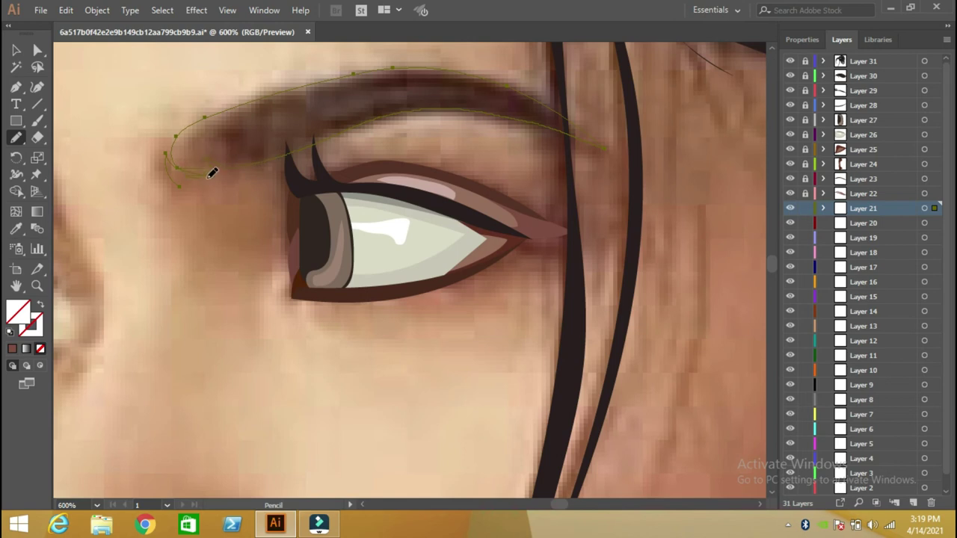
left_click_drag(182, 187, 213, 175)
left_click(15, 229)
left_click(528, 99)
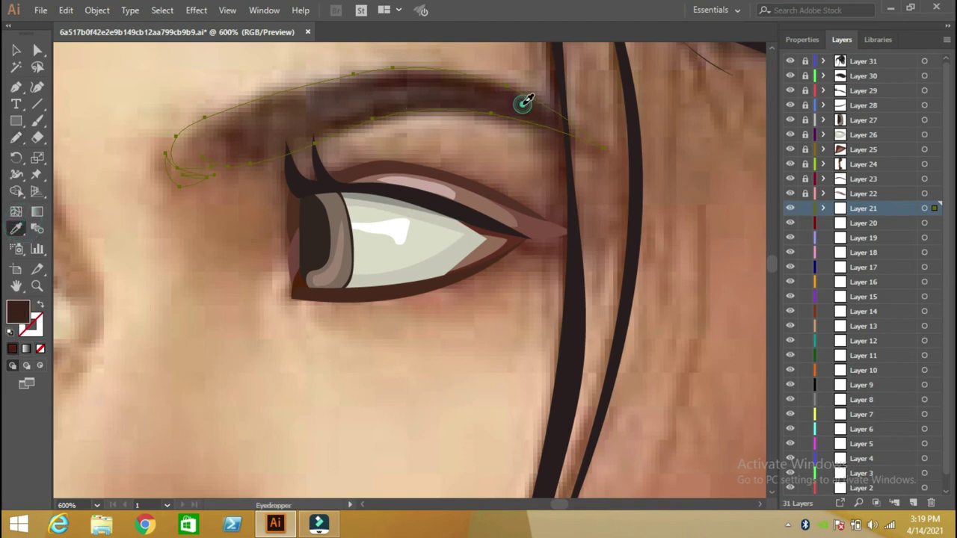
left_click(16, 50)
left_click(100, 76)
- Draw zigzag hair strokes inside the eyebrow and fill them with lighter brown 513025
left_click(15, 137)
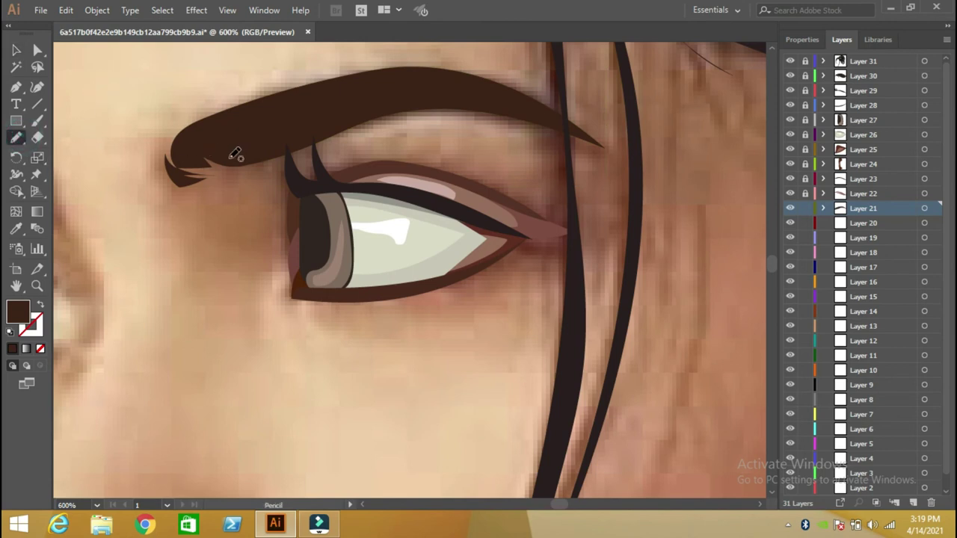
mouse_move(241, 152)
left_mouse_down()
mouse_move(203, 132)
mouse_move(225, 145)
mouse_move(207, 132)
mouse_move(394, 74)
mouse_move(455, 79)
mouse_move(561, 110)
mouse_move(421, 90)
mouse_move(299, 124)
mouse_move(320, 128)
mouse_move(277, 145)
mouse_move(231, 151)
left_mouse_up()
left_click(12, 349)
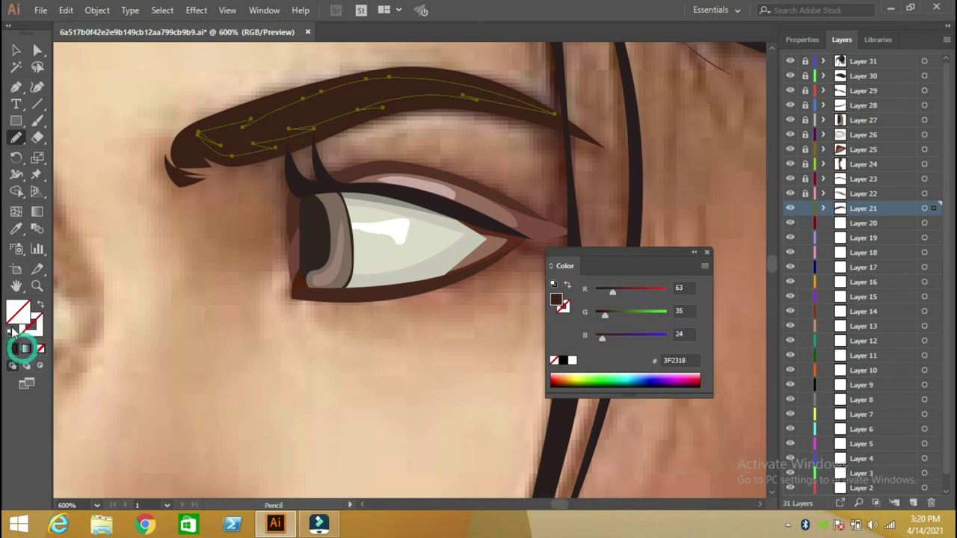
double_click(19, 312)
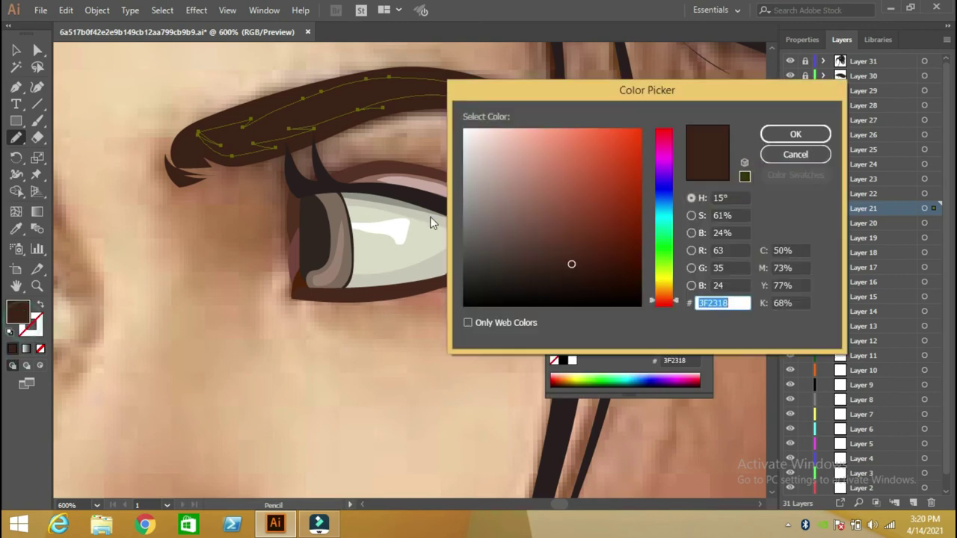
left_click(561, 248)
left_click(771, 136)
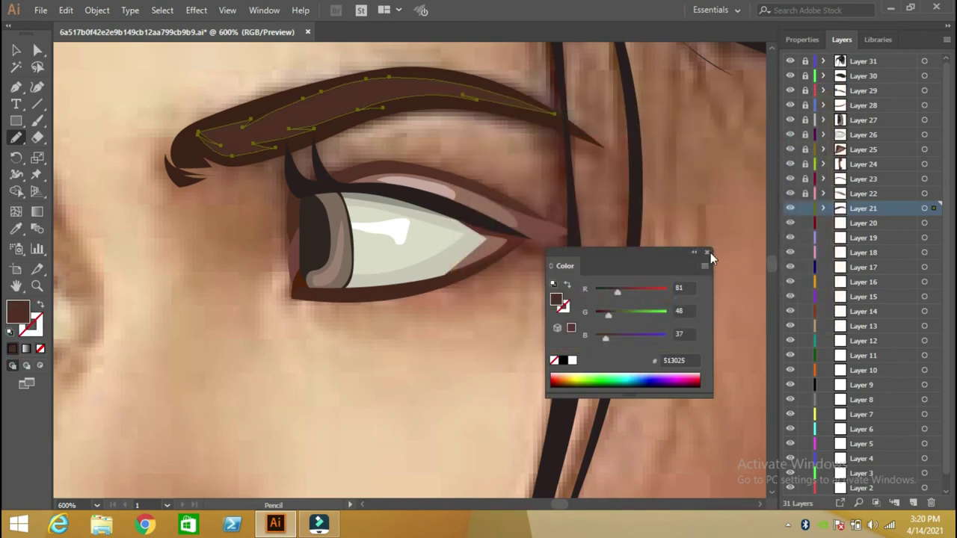
left_click(707, 253)
left_click(18, 51)
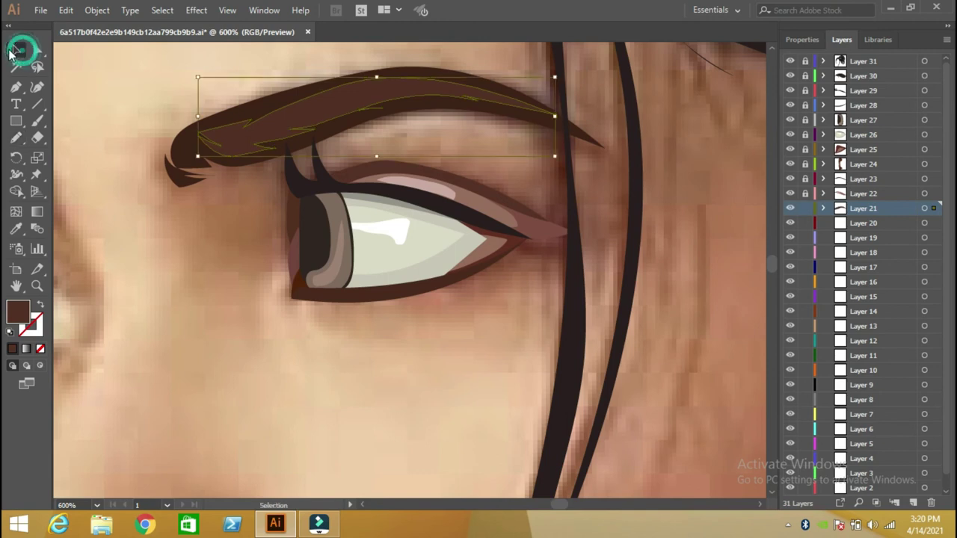
left_click(112, 87)
- Fit the artboard on screen, zoom to 300%, and pan to the nose and eyes
left_click(100, 507)
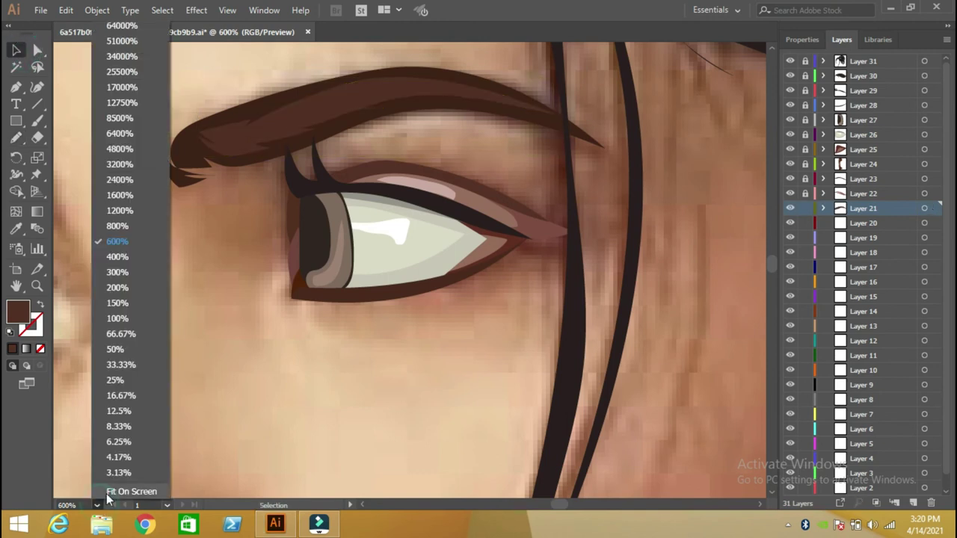
left_click(107, 511)
left_click(285, 251)
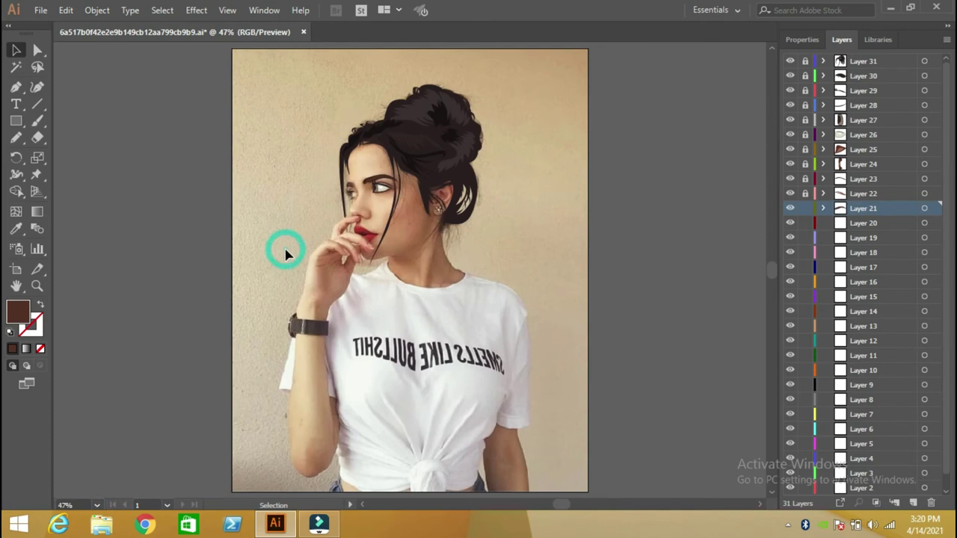
left_click(97, 505)
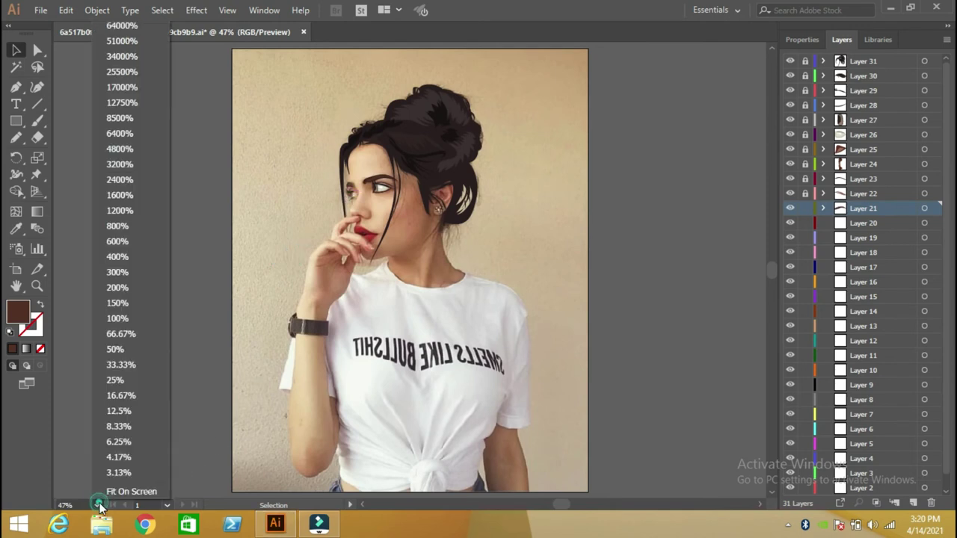
left_click(147, 274)
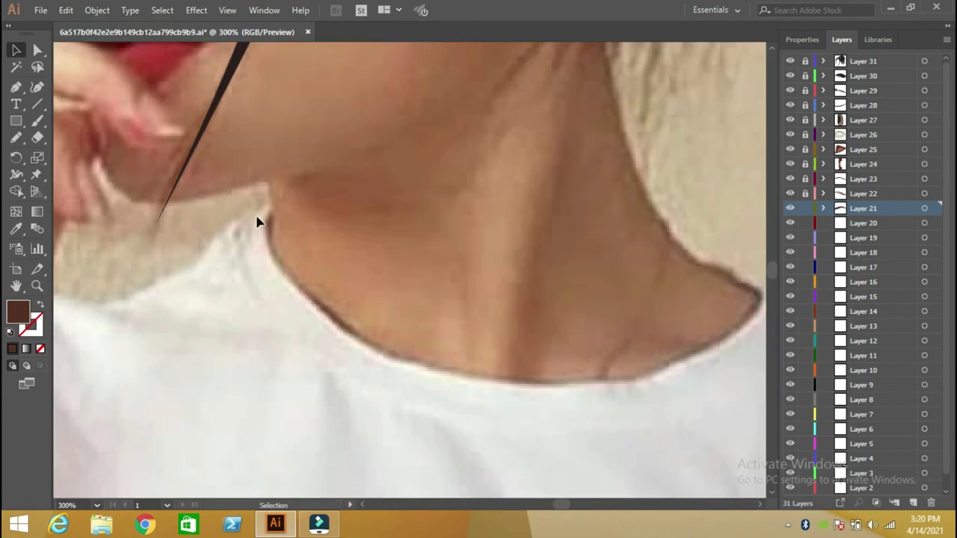
left_click_drag(269, 184, 363, 258)
left_click_drag(295, 136, 374, 286)
mouse_move(284, 122)
left_mouse_down()
mouse_move(354, 294)
mouse_move(378, 311)
left_mouse_up()
- Trace the far eyebrow and fill it with the near eyebrow's dark brown
left_click(17, 137)
mouse_move(324, 167)
left_mouse_down()
mouse_move(320, 145)
mouse_move(283, 133)
left_mouse_up()
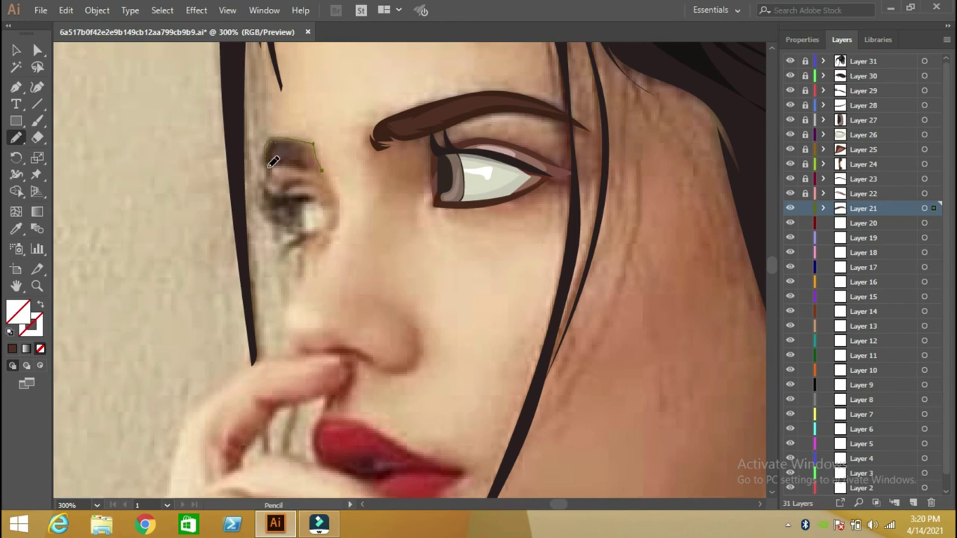
left_click_drag(271, 160, 275, 159)
left_click(18, 229)
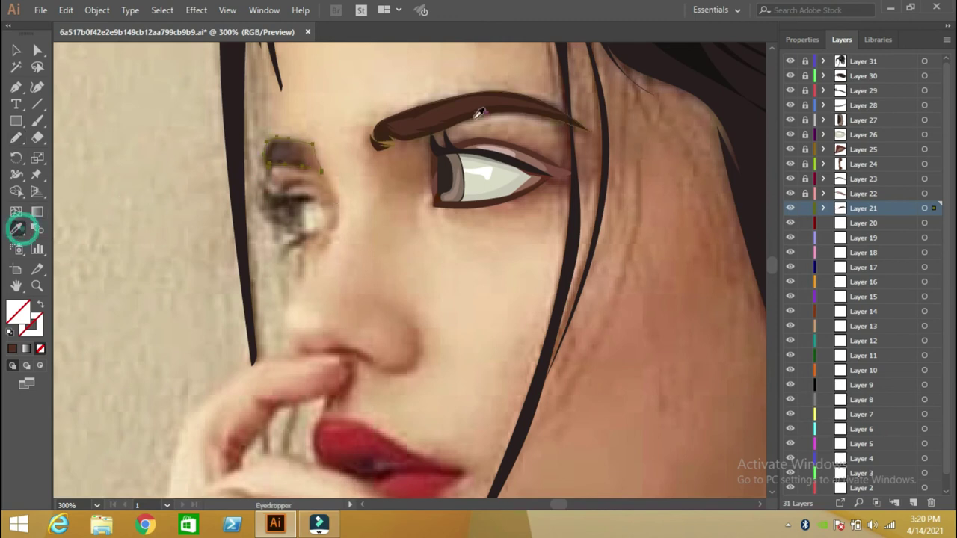
left_click(581, 120)
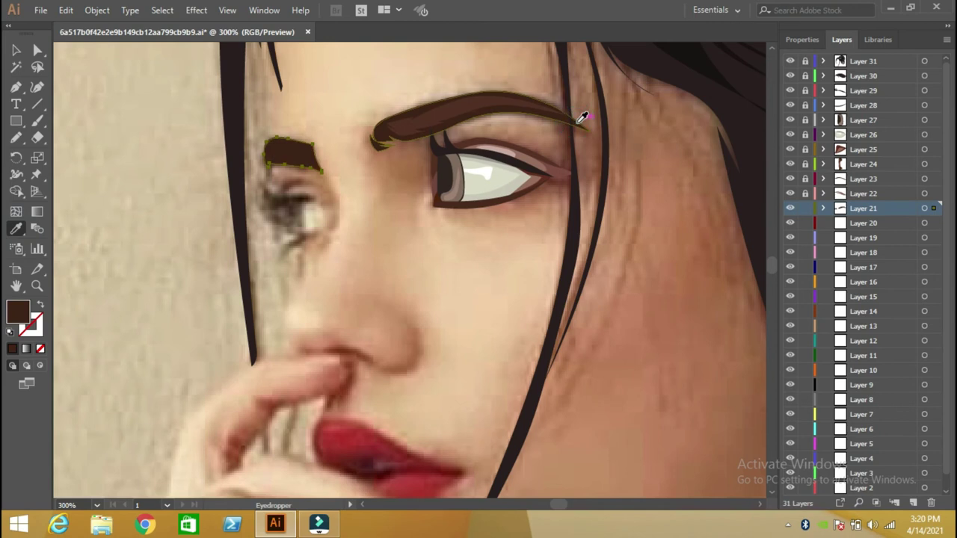
left_click(841, 221)
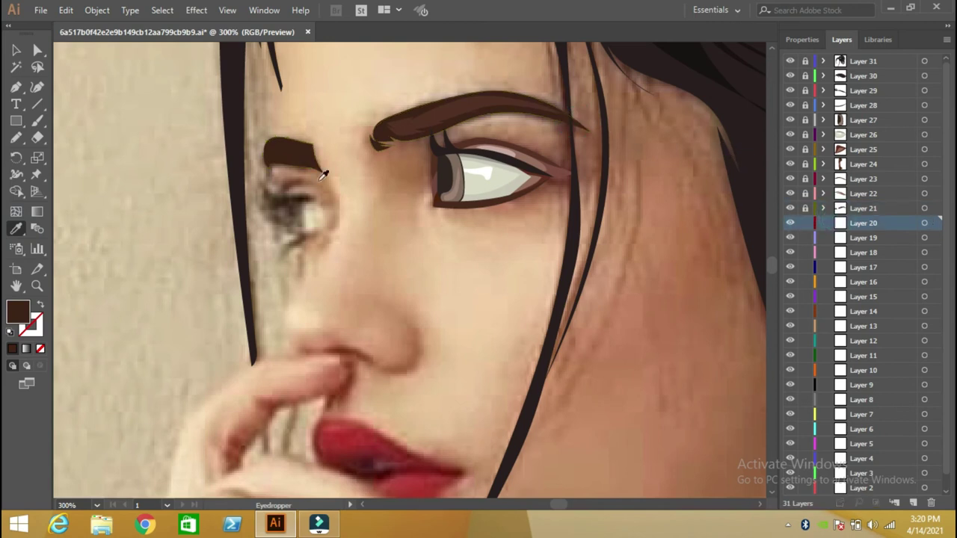
- At 600% zoom, trace the second eye's zigzag lash outline and upper lid line
left_click(107, 507)
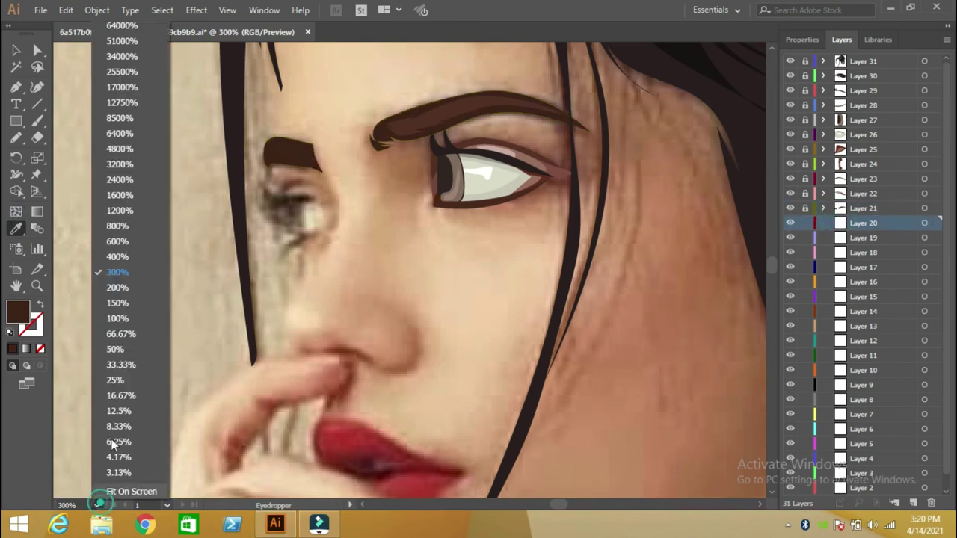
left_click(113, 243)
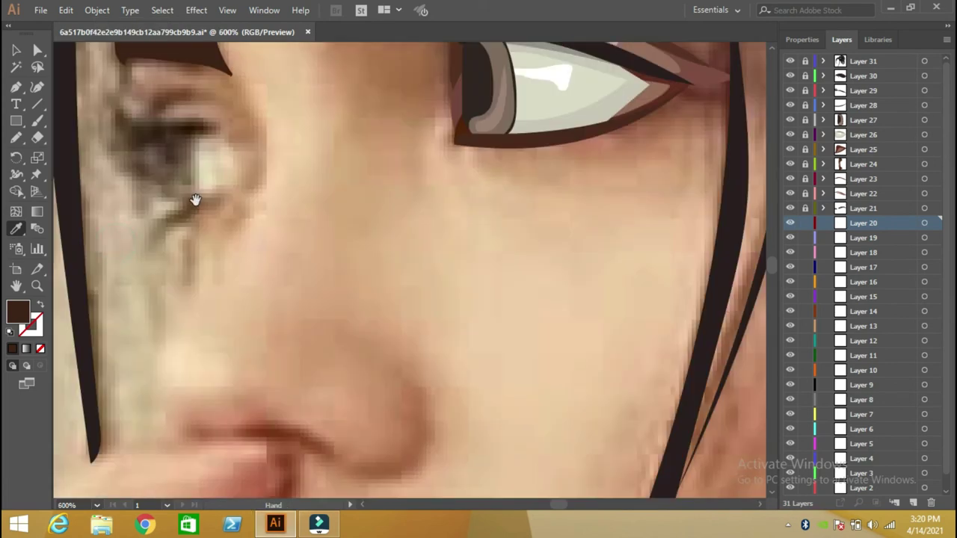
left_click_drag(196, 201, 341, 244)
left_click(18, 139)
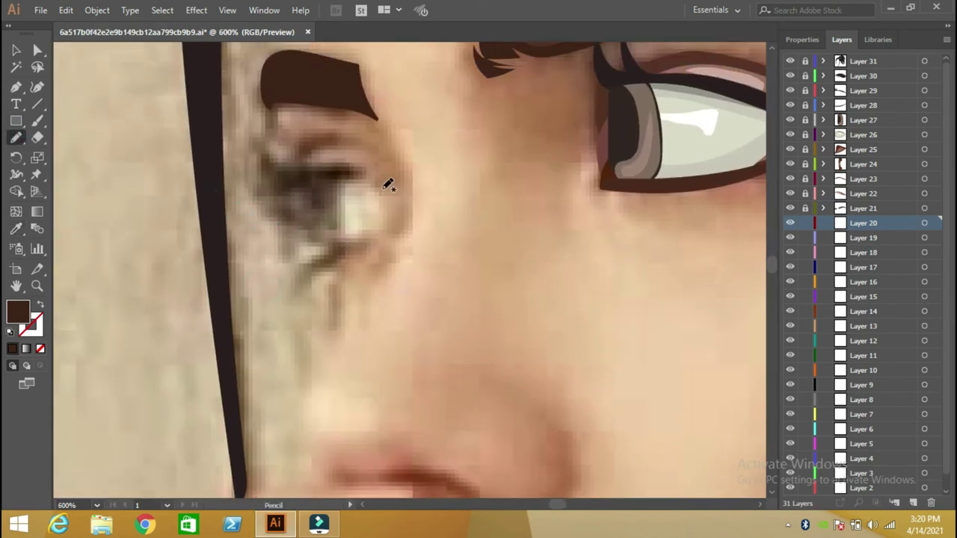
mouse_move(369, 172)
left_mouse_down()
mouse_move(264, 139)
mouse_move(286, 171)
mouse_move(259, 150)
mouse_move(278, 177)
mouse_move(261, 154)
mouse_move(268, 183)
mouse_move(258, 178)
mouse_move(262, 200)
mouse_move(258, 193)
left_mouse_up()
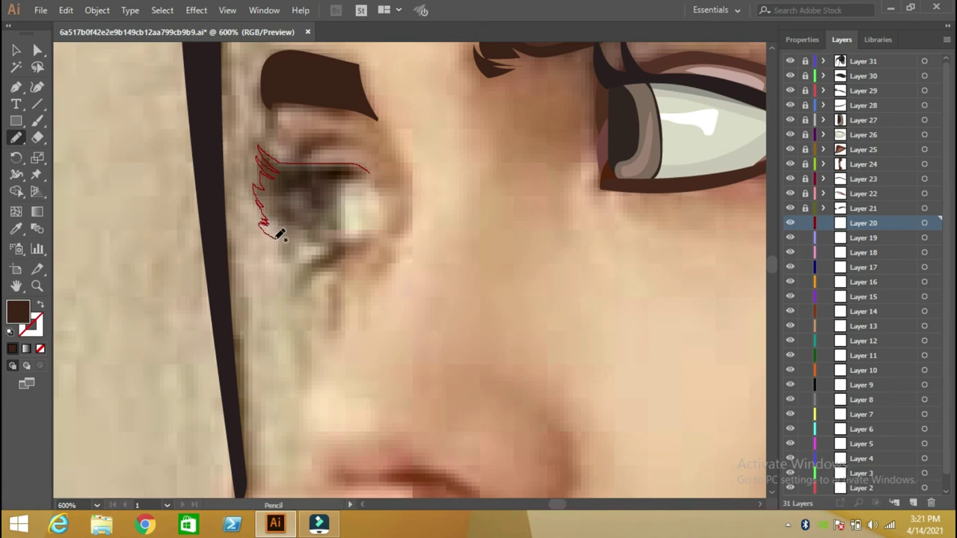
mouse_move(265, 228)
left_mouse_down()
mouse_move(299, 274)
mouse_move(294, 295)
mouse_move(369, 242)
left_mouse_up()
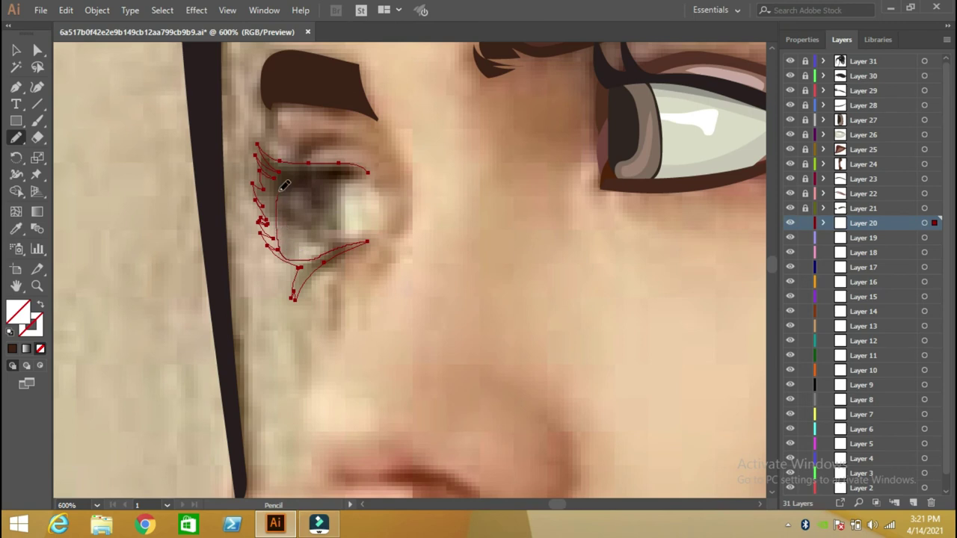
mouse_move(278, 187)
left_mouse_down()
mouse_move(353, 171)
mouse_move(373, 183)
left_mouse_up()
- Fill the lashes with the eye outline's dark brown and lock Layer 20
left_click(15, 229)
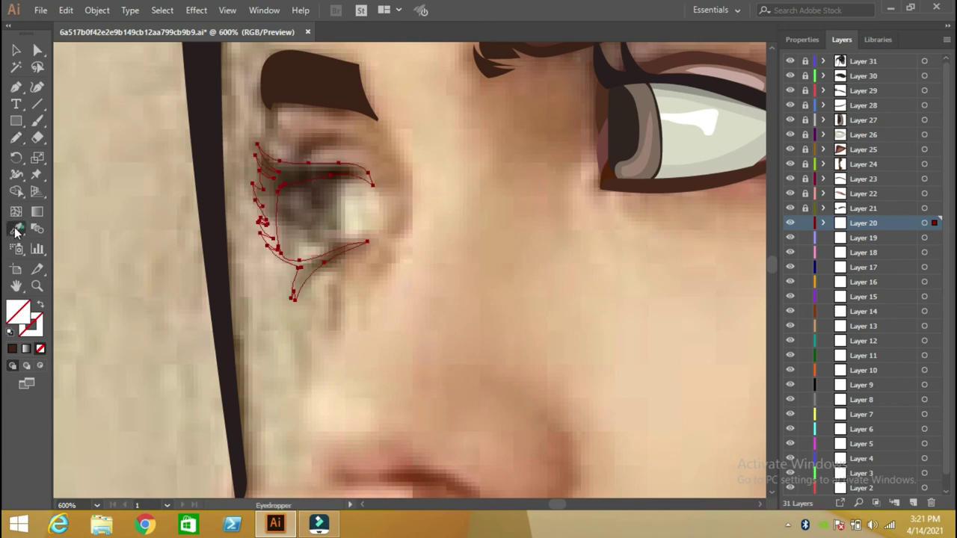
left_click(626, 111)
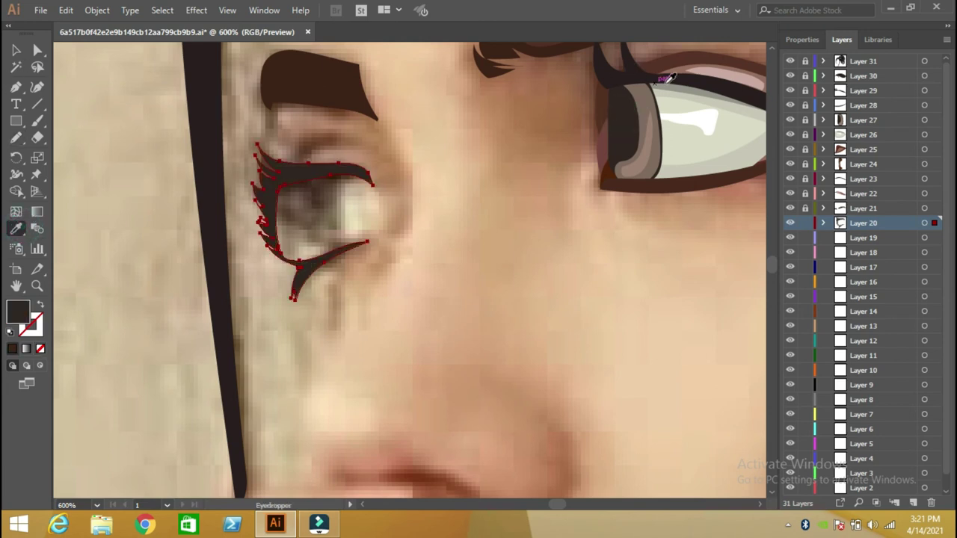
left_click(16, 50)
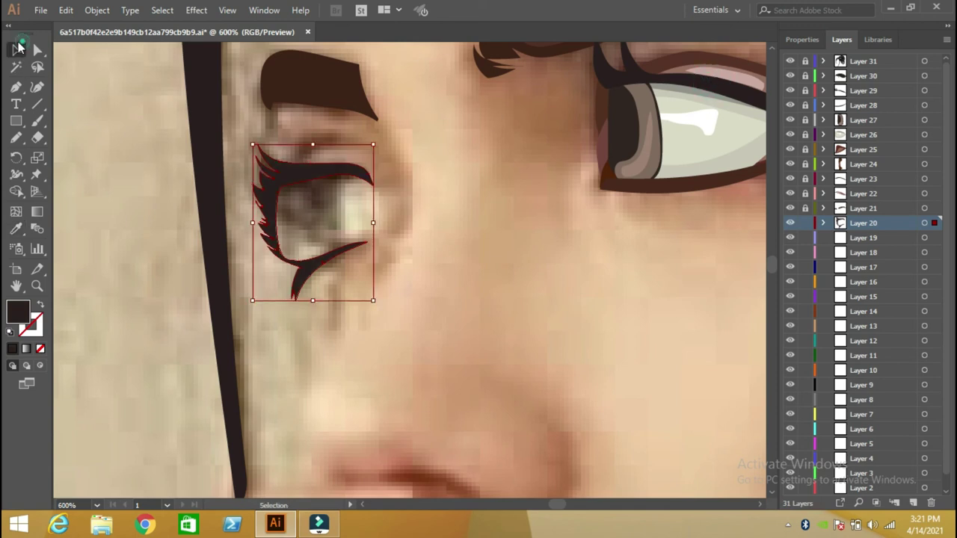
left_click(305, 130)
left_click(805, 223)
- On Layer 19, draw the iris outline and fill it with the other eye's dark brown
left_click(860, 238)
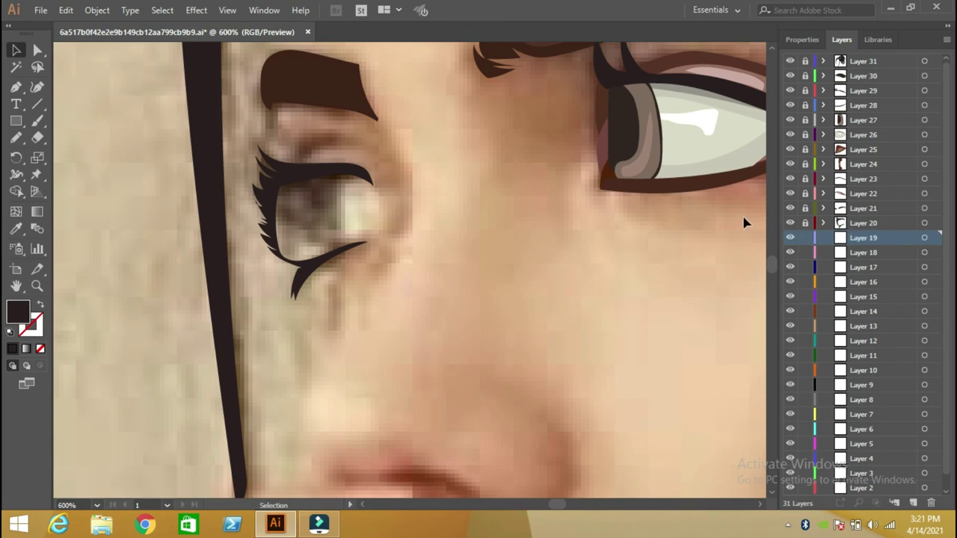
left_click(17, 138)
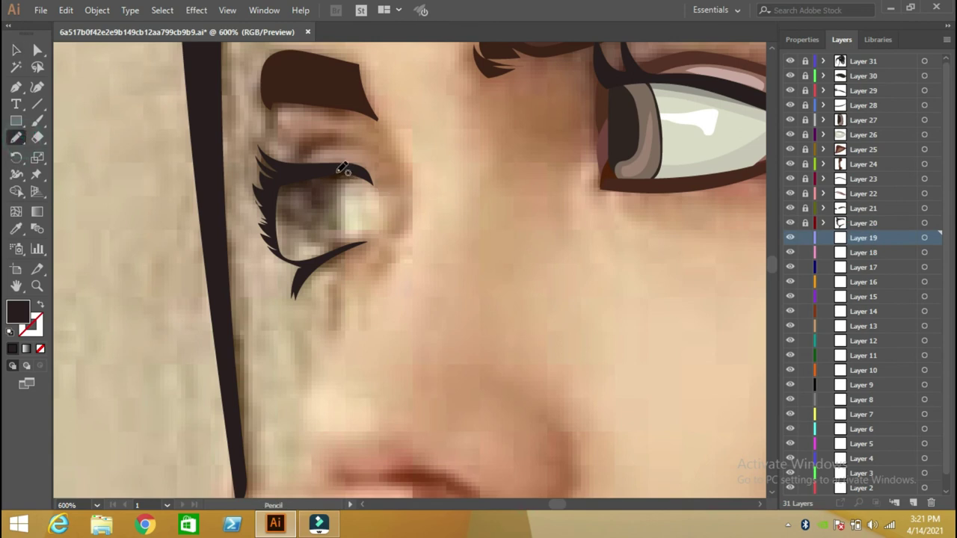
mouse_move(343, 169)
left_mouse_down()
mouse_move(333, 249)
mouse_move(319, 252)
mouse_move(300, 176)
left_mouse_up()
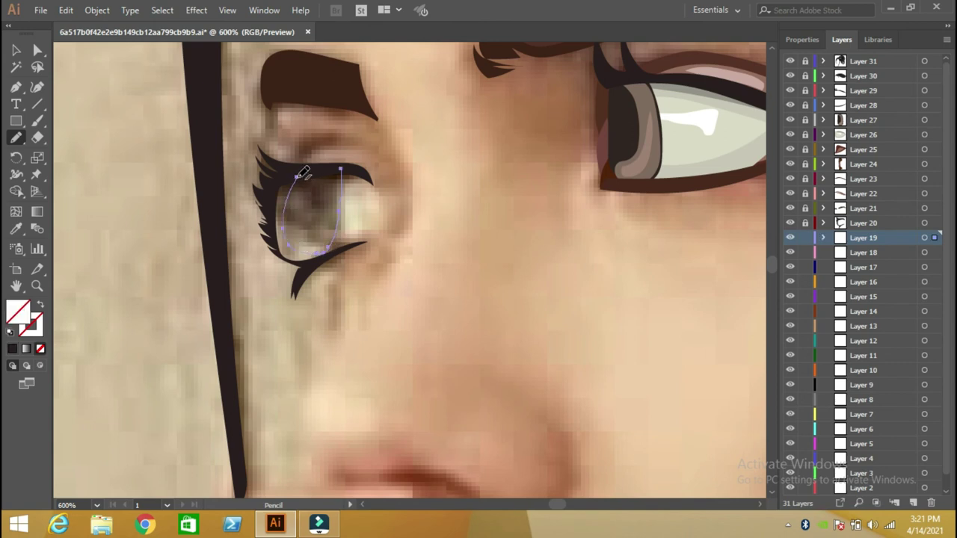
key("shift+x")
key("ctrl+shift+a")
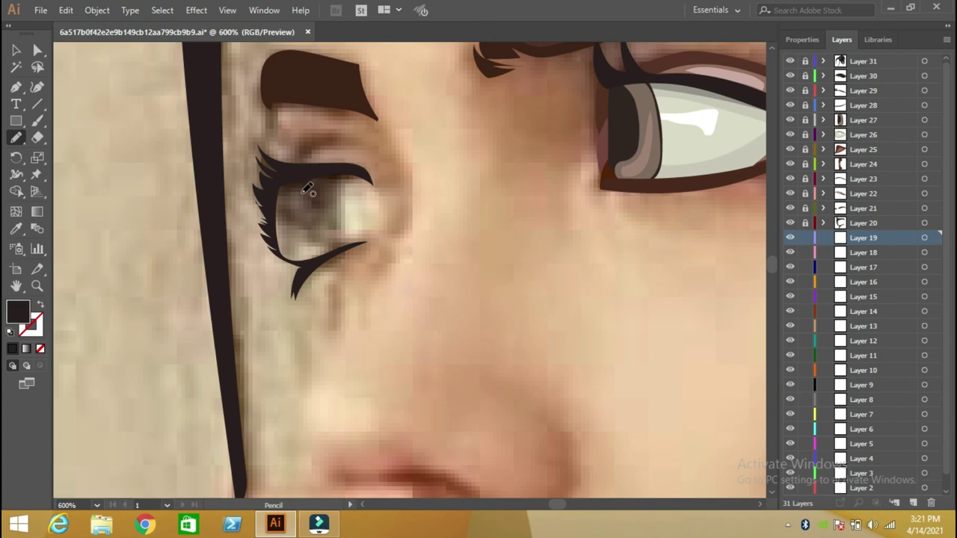
left_click_drag(338, 170, 338, 243)
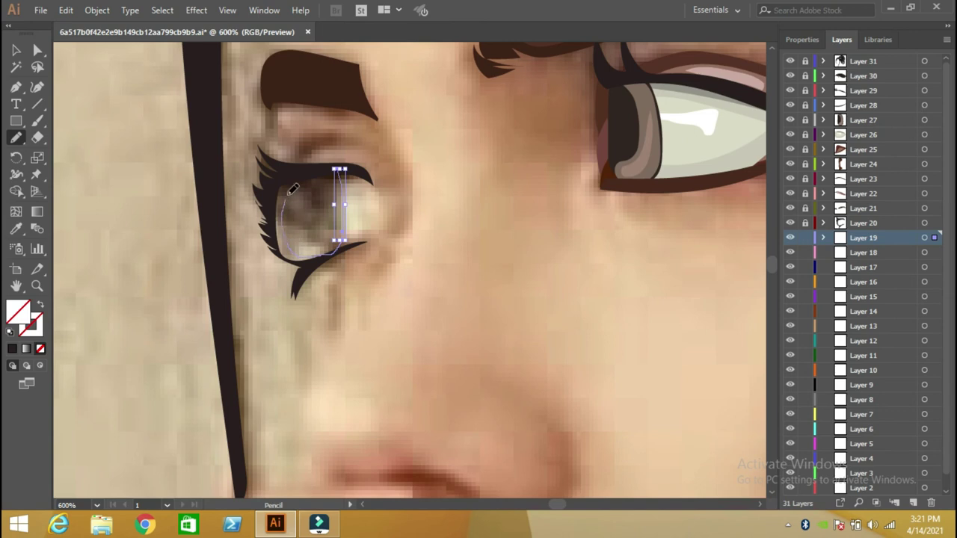
left_click_drag(305, 166, 301, 167)
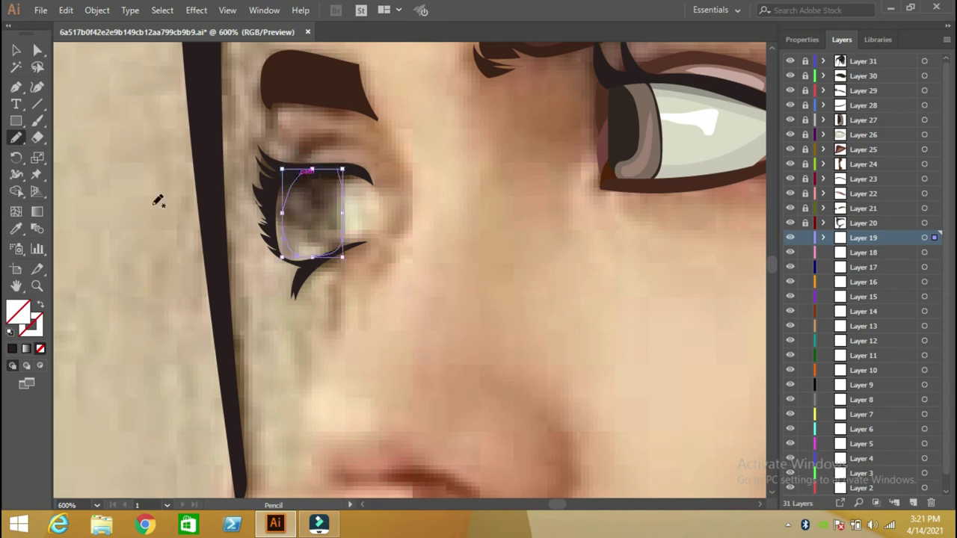
left_click(15, 229)
left_click(620, 118)
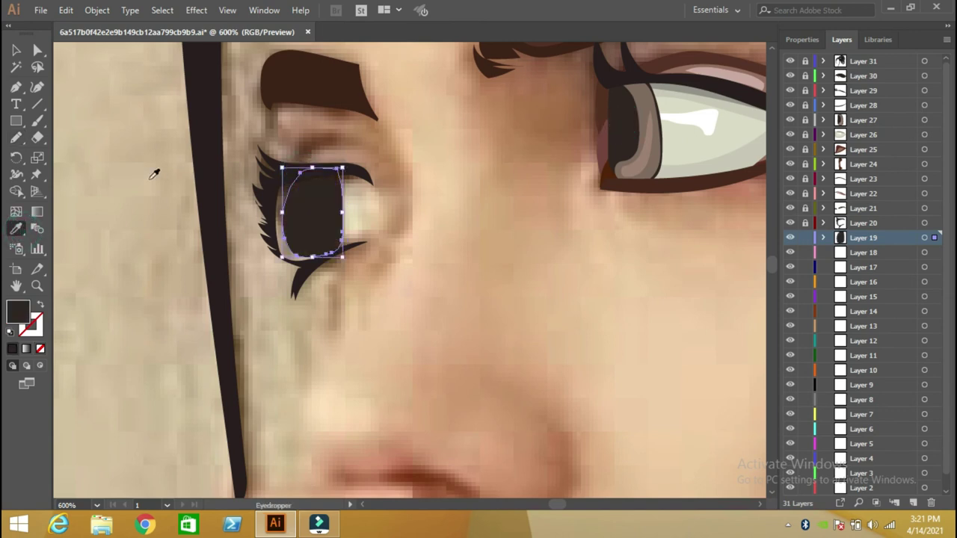
left_click(15, 51)
left_click(115, 160)
- Add a grey-brown ring around the iris, sampled from the other eye
left_click(15, 137)
mouse_move(271, 166)
left_mouse_down()
mouse_move(332, 174)
mouse_move(320, 243)
left_mouse_up()
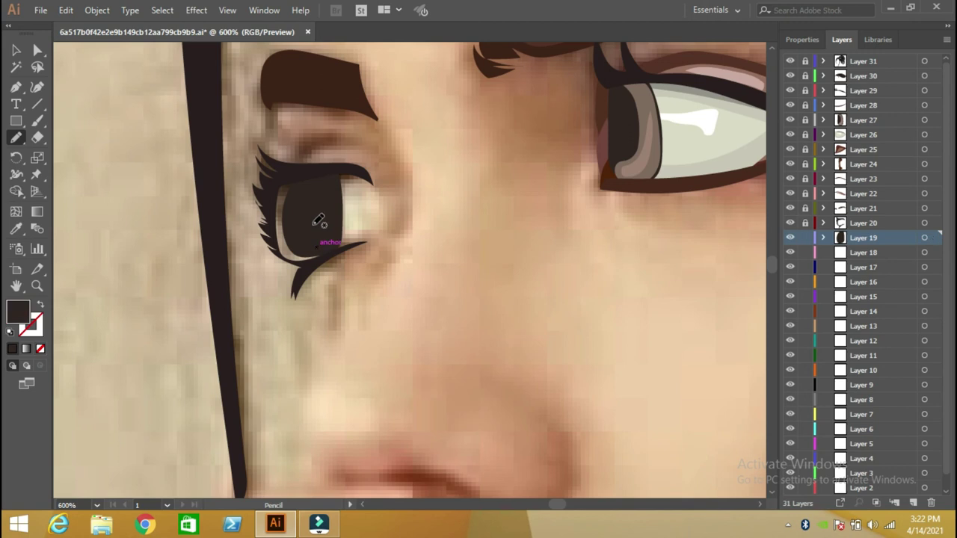
left_click_drag(310, 182, 293, 227)
left_click_drag(294, 228, 292, 184)
left_click(17, 226)
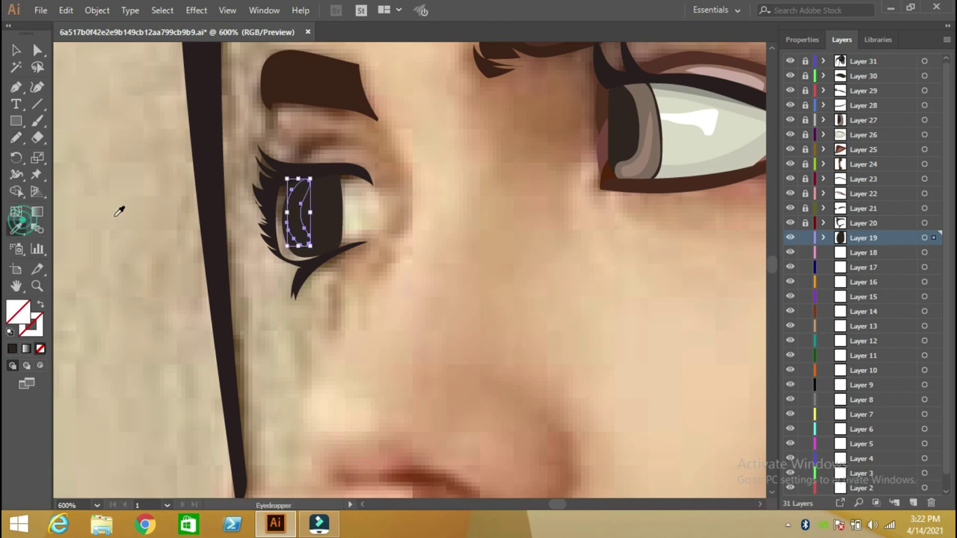
left_click(645, 95)
left_click(75, 110, "ctrl")
- Add a thin white highlight streak on the iris, then lock Layer 19
left_click(16, 137)
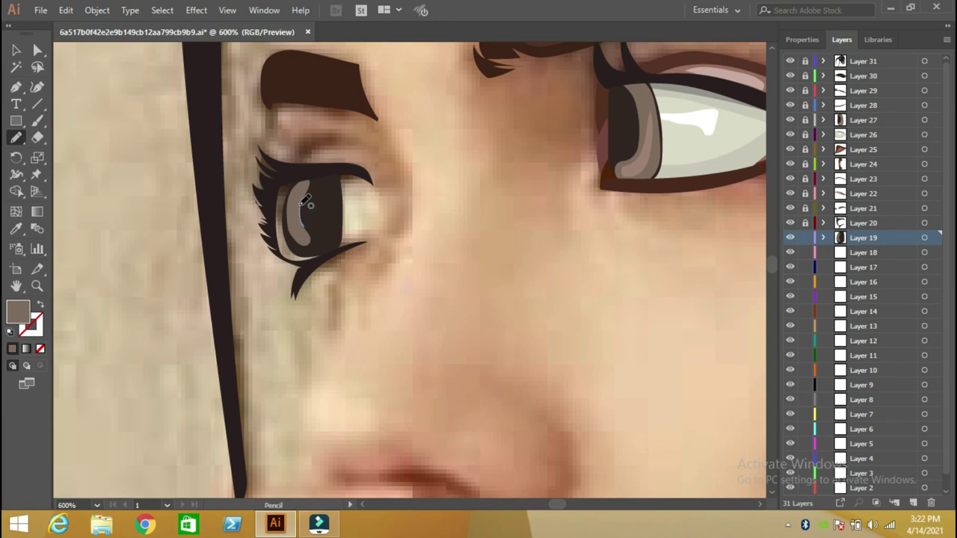
left_click_drag(304, 186, 308, 227)
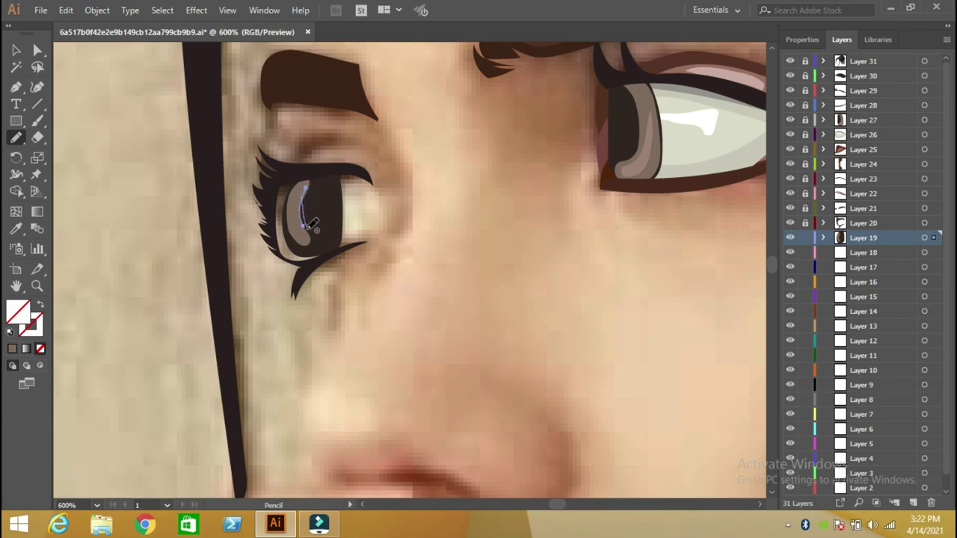
key("i")
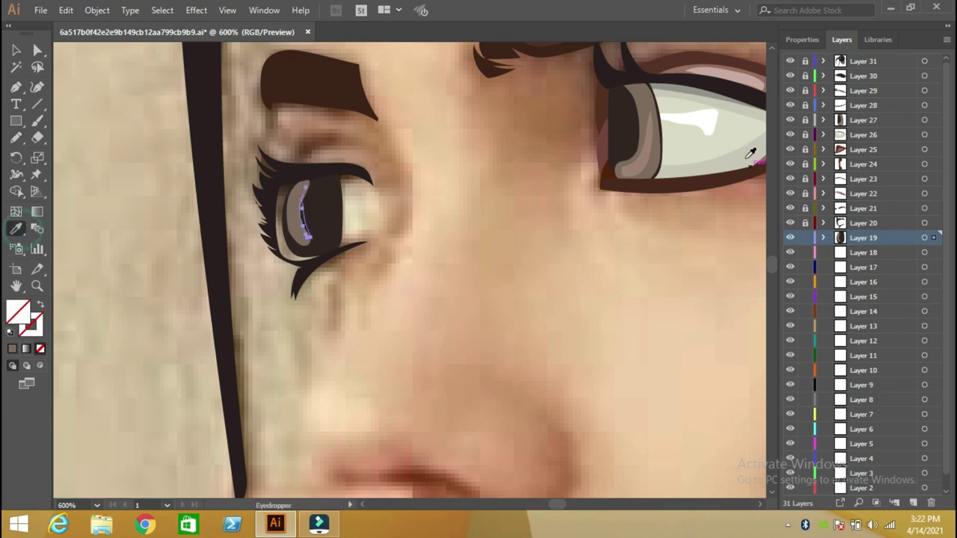
left_click(703, 124)
left_click(17, 50)
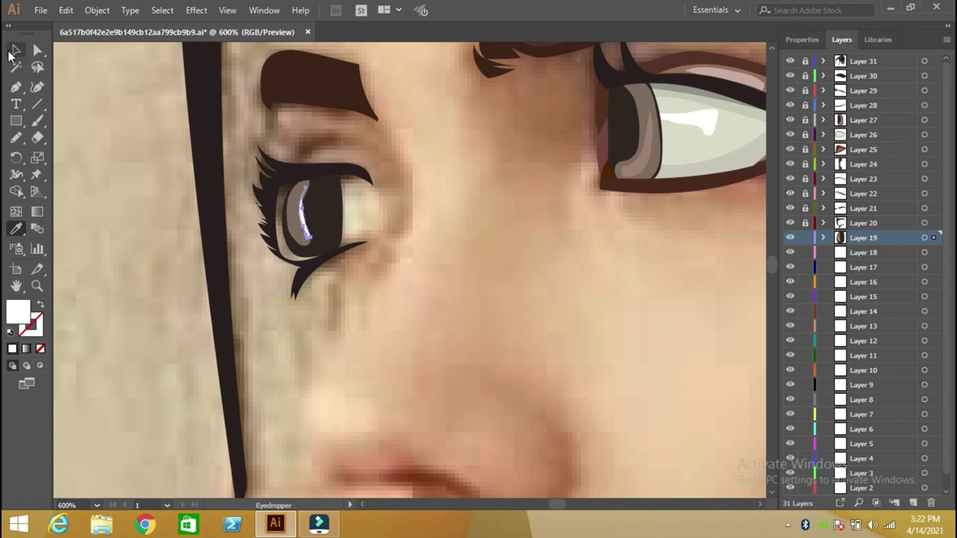
left_click(197, 149)
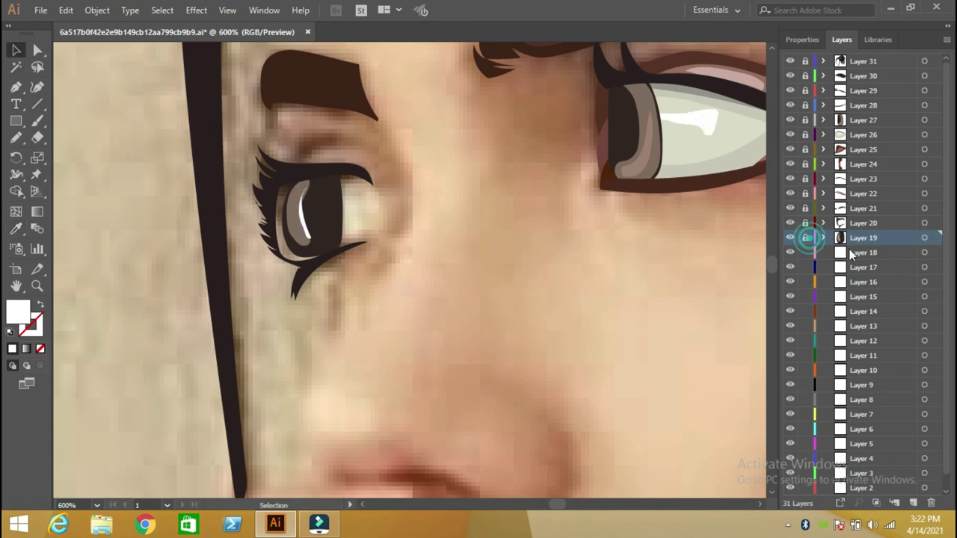
left_click(815, 253)
- On Layer 18, outline the eye-white beside the iris and fill it with sampled cream
left_click(17, 138)
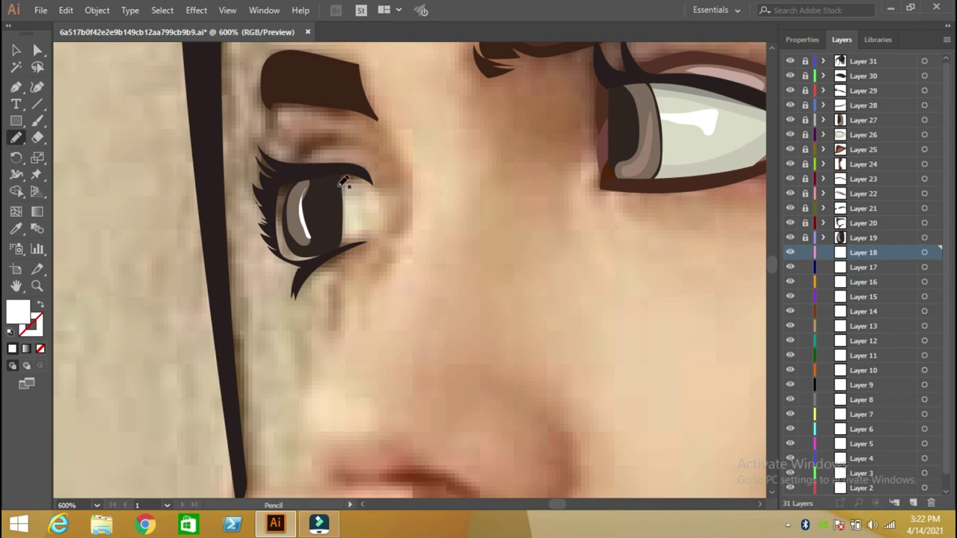
left_click_drag(375, 185, 371, 183)
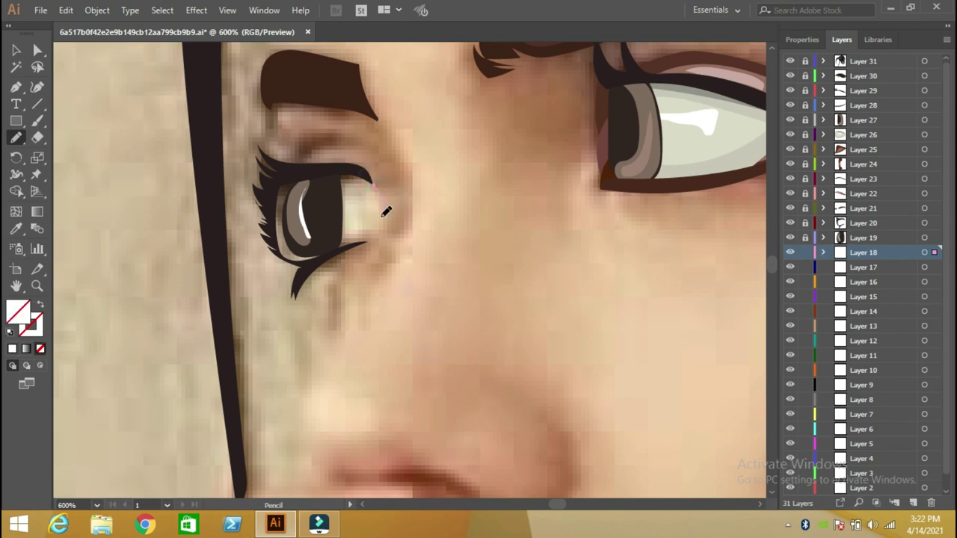
left_click_drag(366, 241, 320, 257)
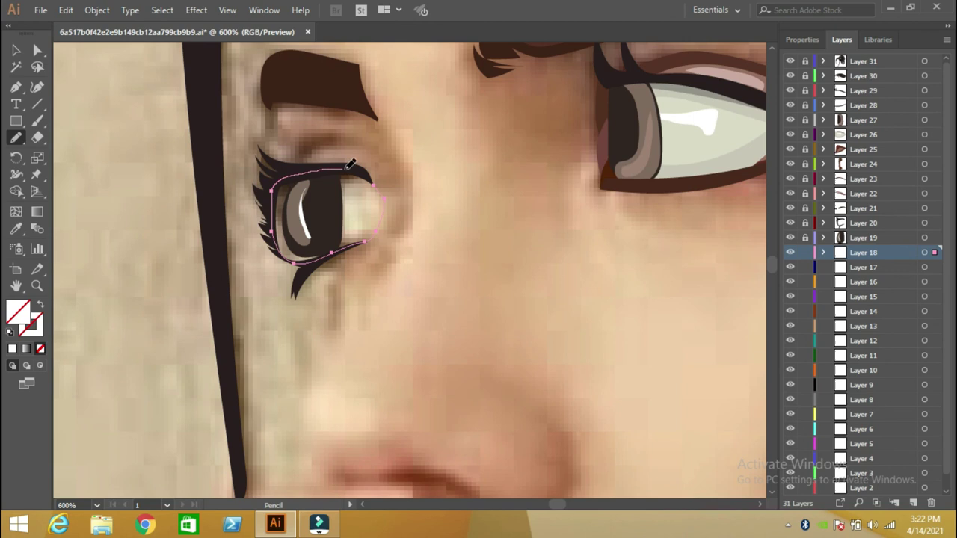
left_click_drag(275, 185, 368, 177)
left_click(324, 241)
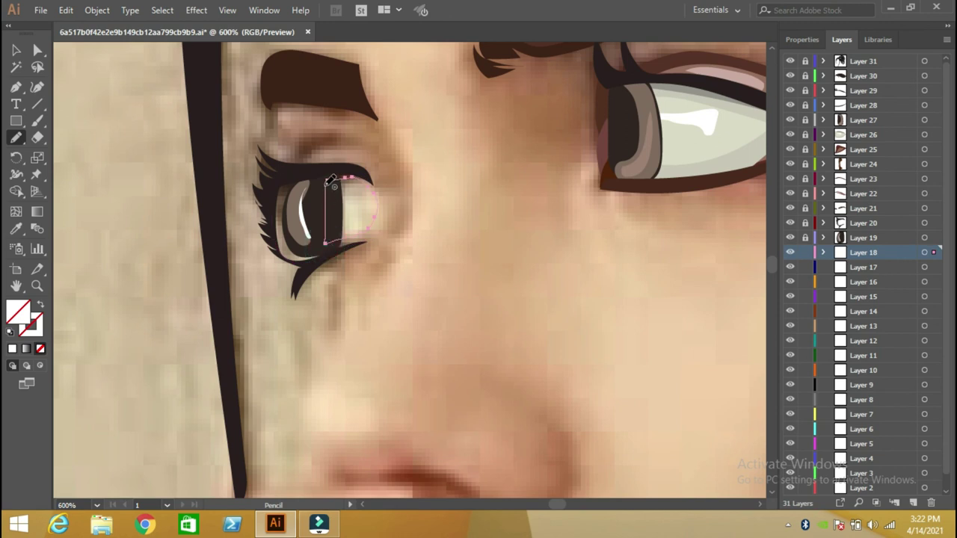
left_click(16, 228)
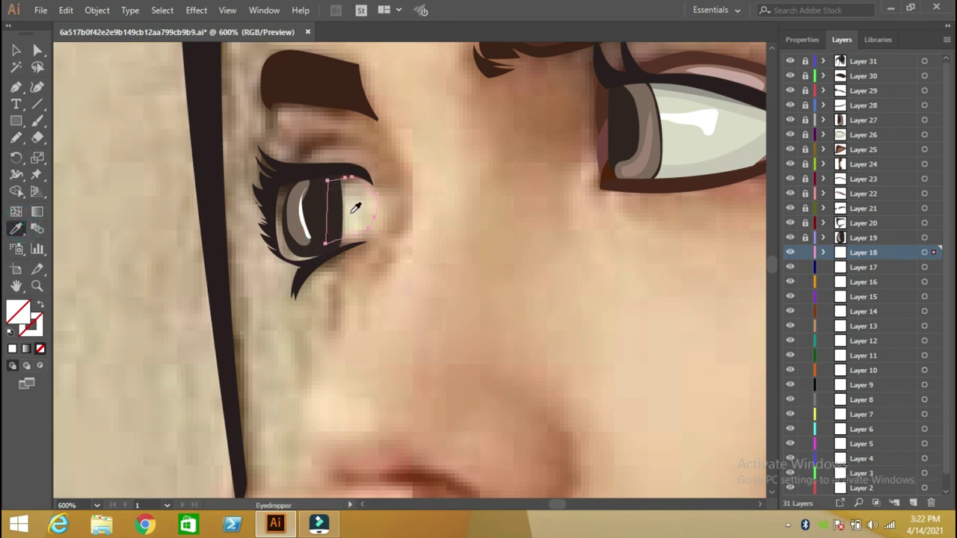
left_click(355, 209)
- Fill the larger eye outline shape with sampled grey-brown
left_click(17, 51)
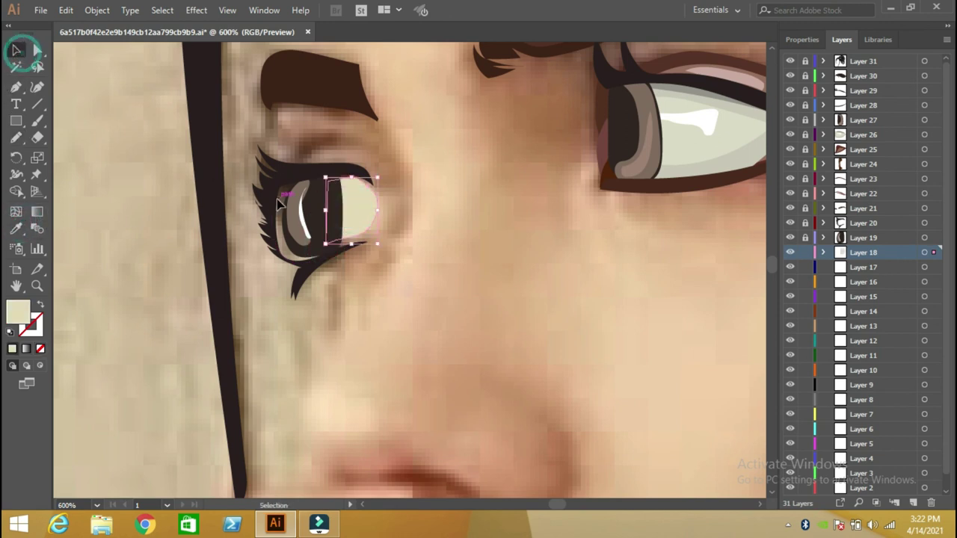
left_click(276, 203)
left_click(15, 229)
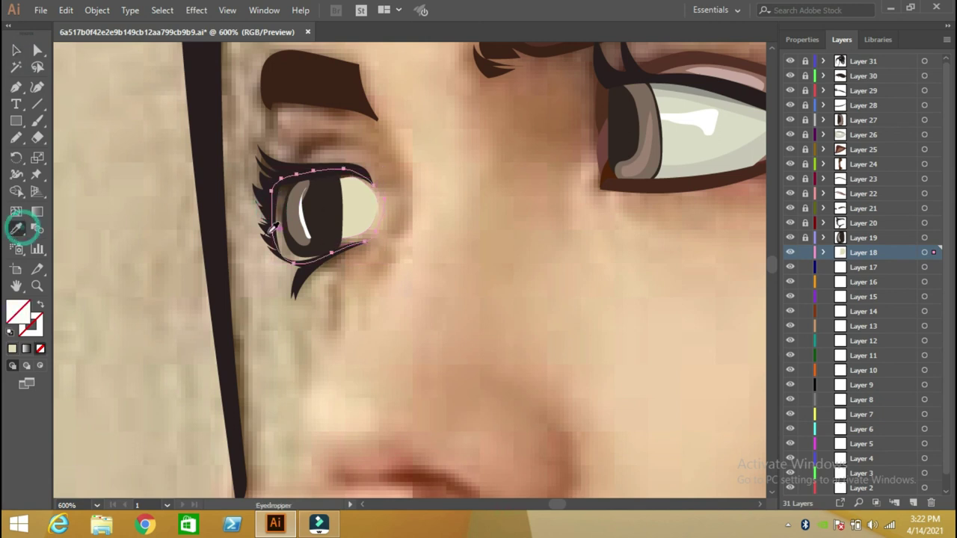
left_click(284, 240)
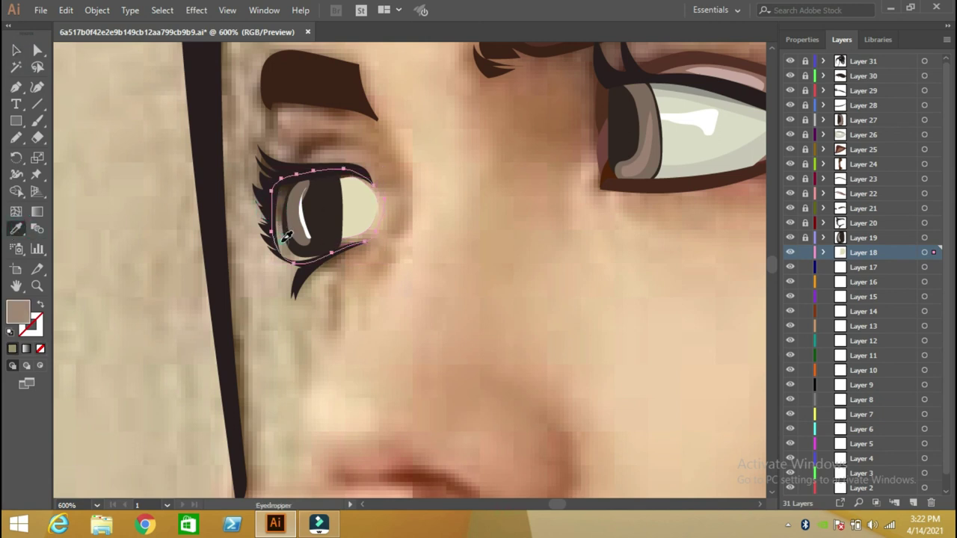
- Apply a linear gradient to the eye shape with its left stop set to 9F8873
left_click(16, 49)
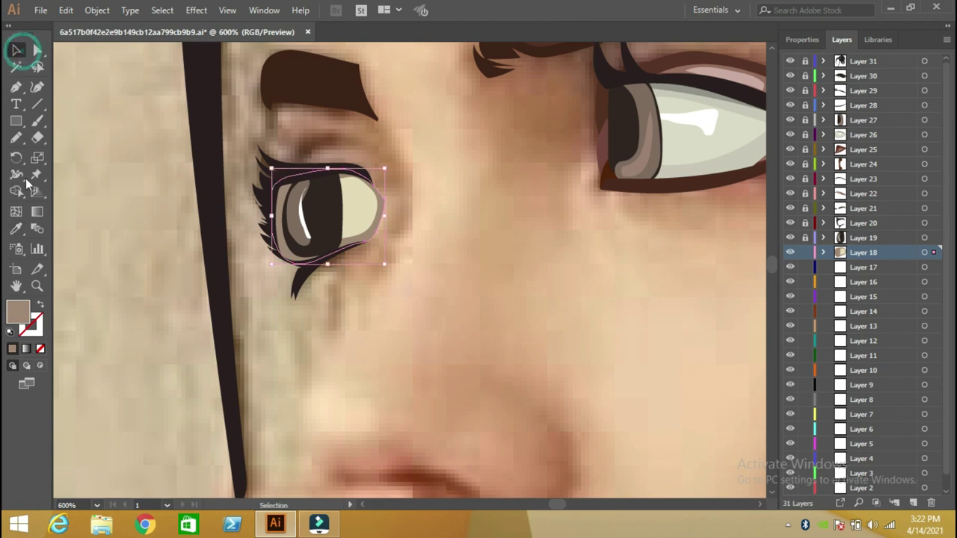
double_click(20, 313)
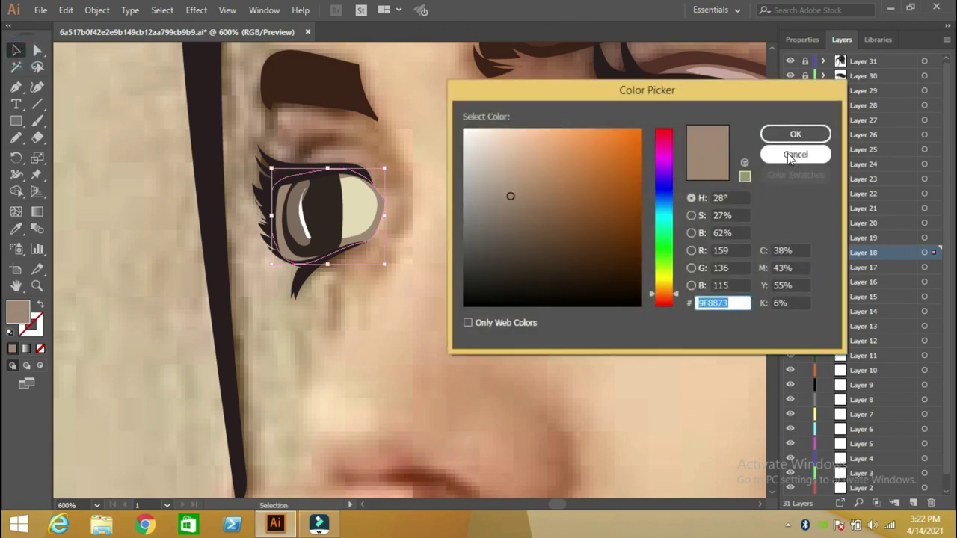
left_click(793, 153)
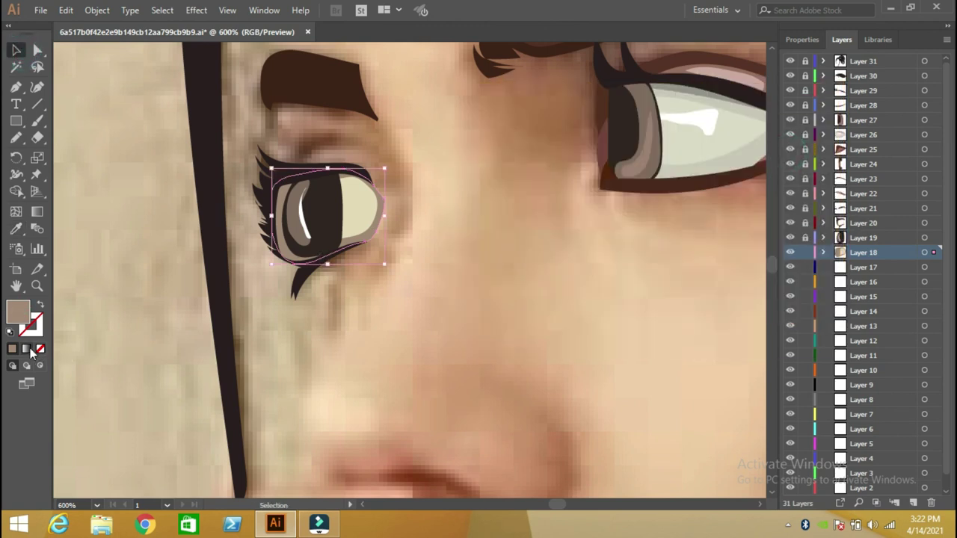
left_click(27, 349)
left_click(579, 353)
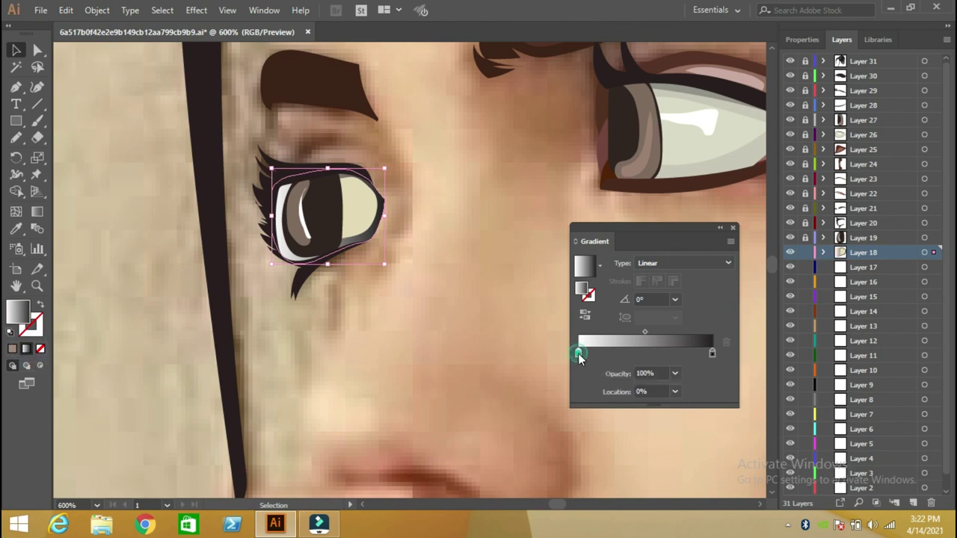
double_click(20, 313)
type("9F8873")
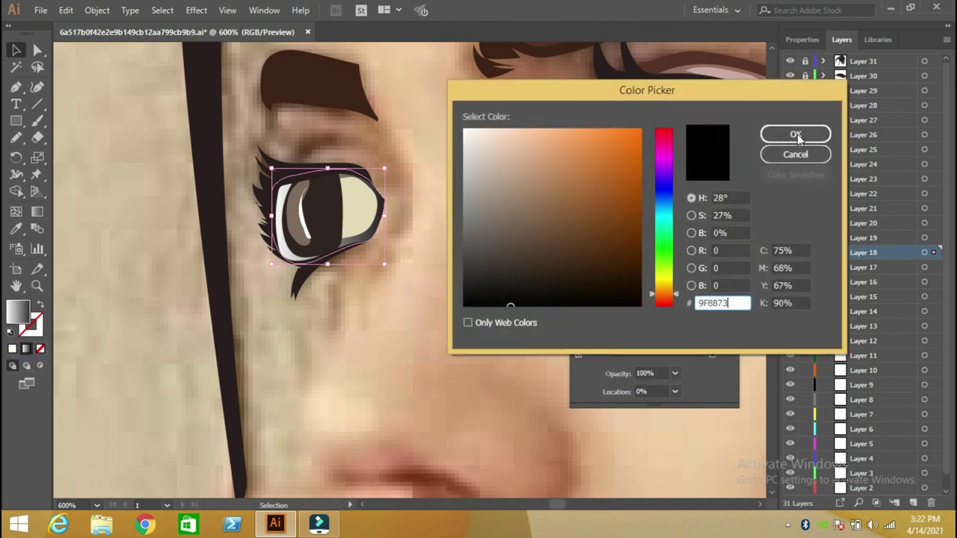
left_click(796, 135)
- Set the gradient's right stop to the eye-white's cream colour, then lock Layer 18
left_click(352, 220)
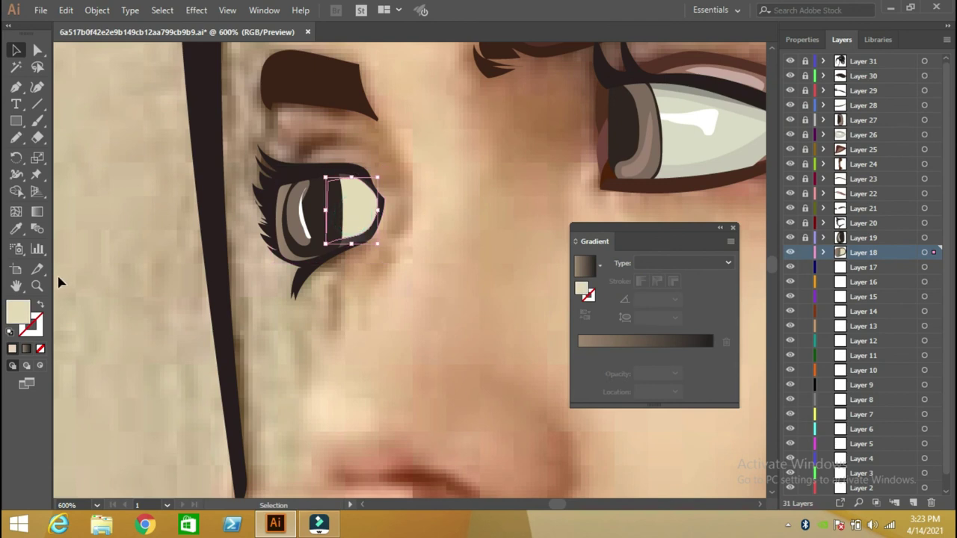
double_click(20, 314)
left_click(772, 153)
left_click(326, 254)
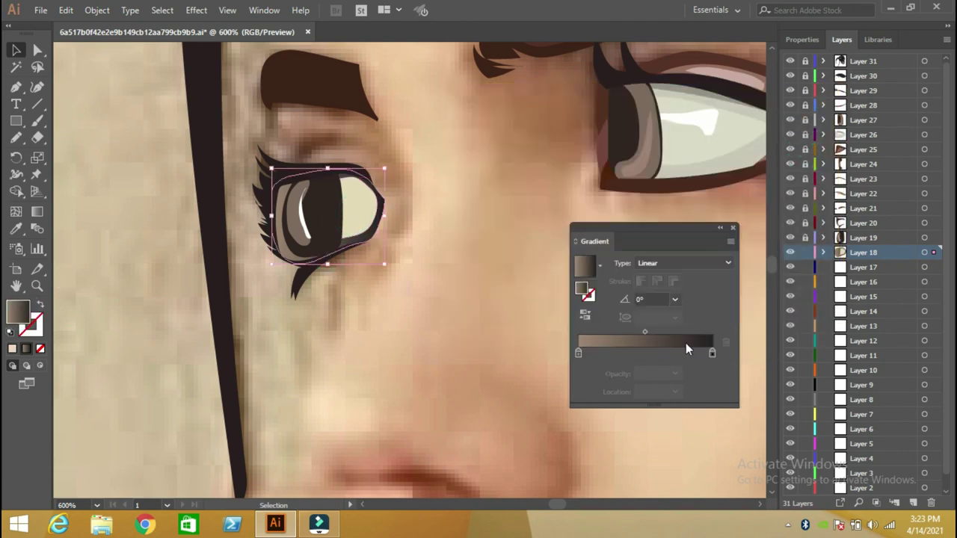
left_click(712, 355)
double_click(16, 314)
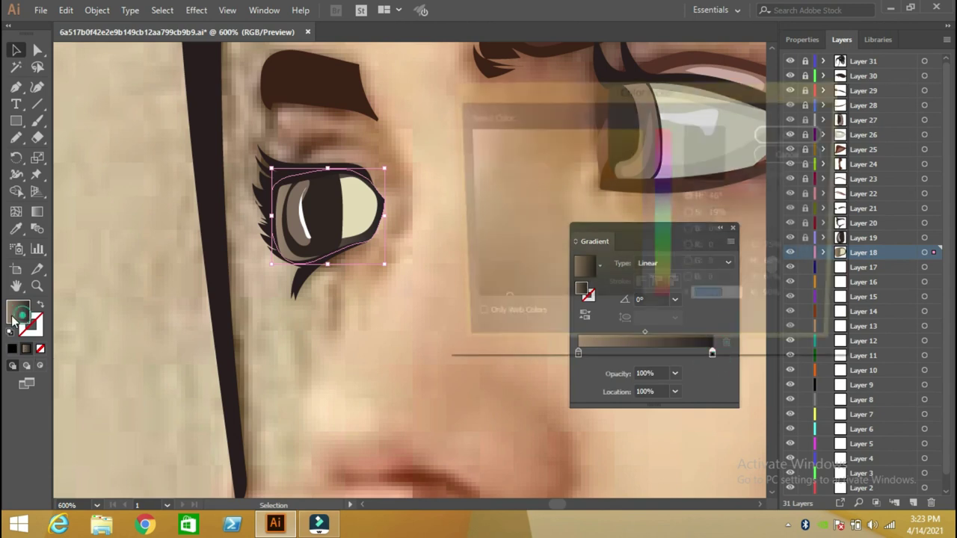
type("E4DAB7")
left_click(821, 134)
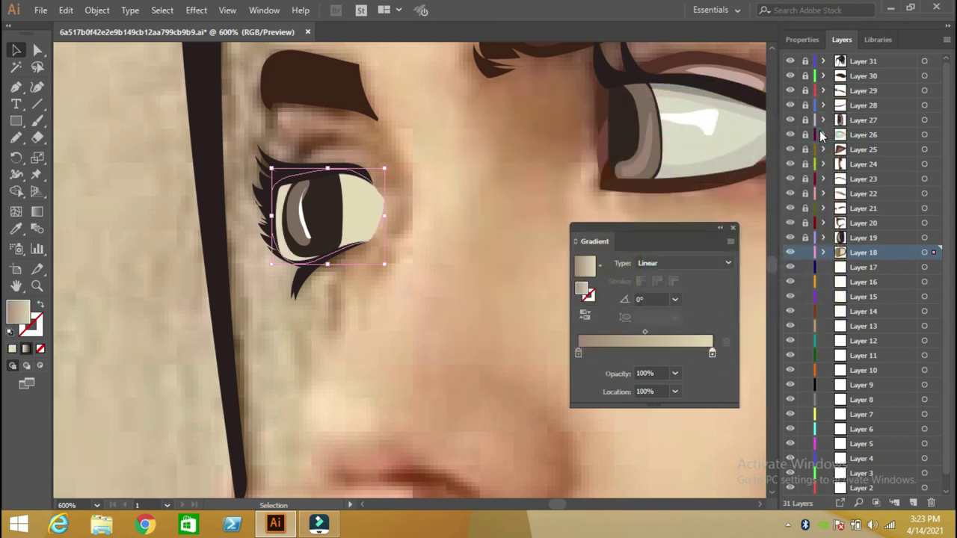
left_click(733, 227)
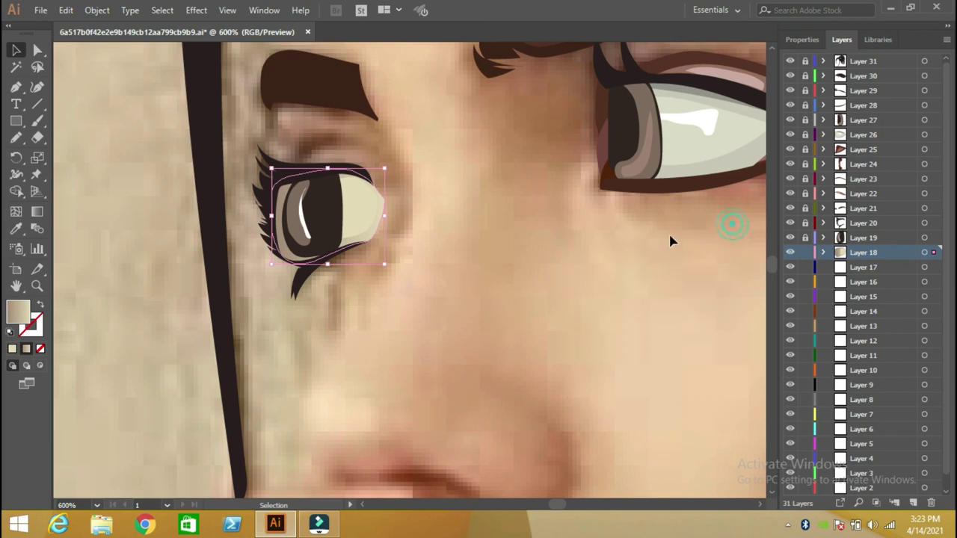
left_click(532, 260)
left_click(805, 253)
- Draw the crease above the far eye in two pencil strokes and fill it with sampled brown
left_click(16, 137)
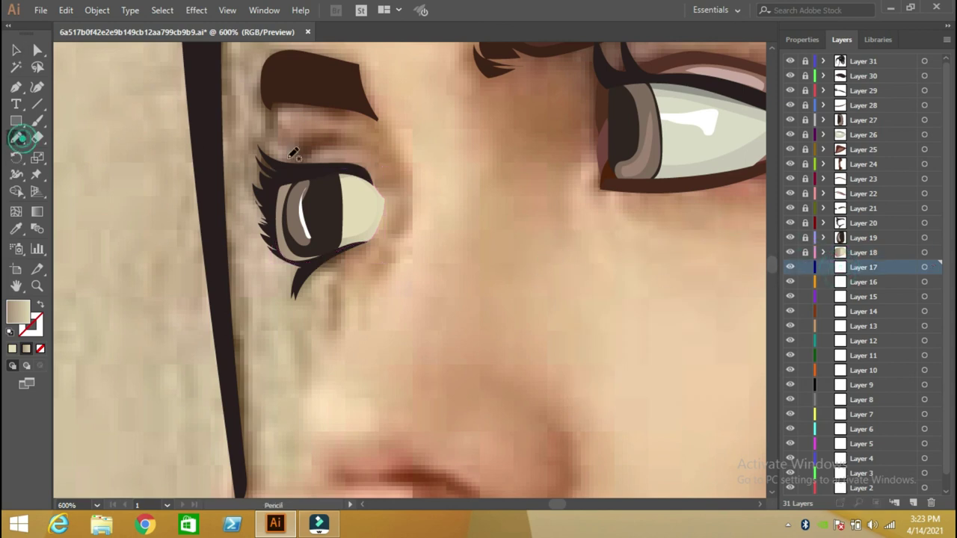
mouse_move(282, 159)
left_mouse_down()
mouse_move(356, 130)
mouse_move(389, 153)
left_mouse_up()
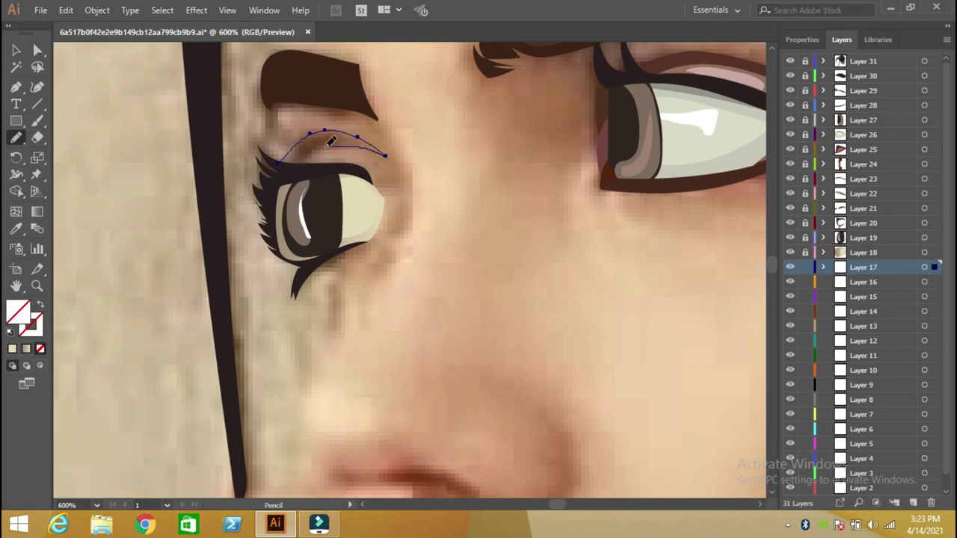
left_click_drag(384, 156, 302, 169)
left_click(20, 228)
left_click(311, 142)
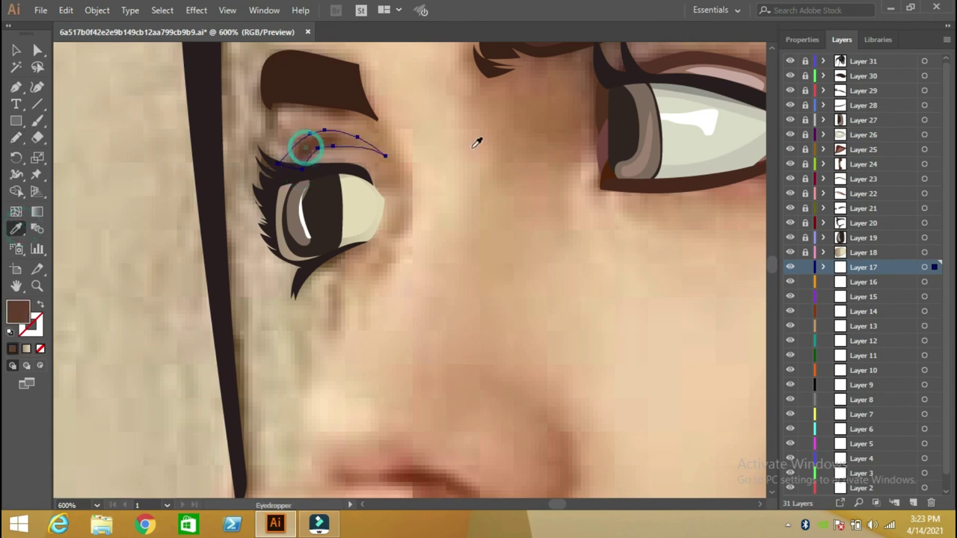
left_click(15, 49)
left_click(147, 133)
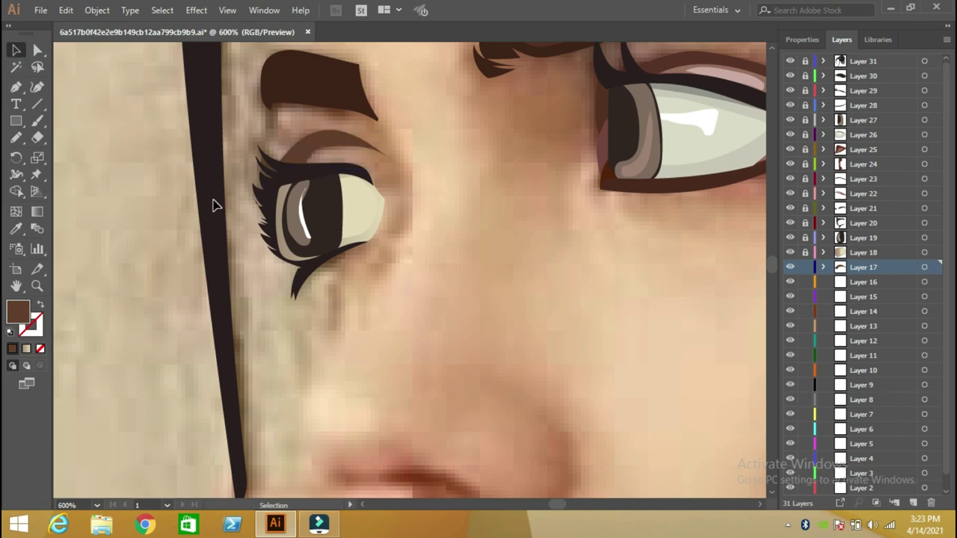
left_click(96, 505)
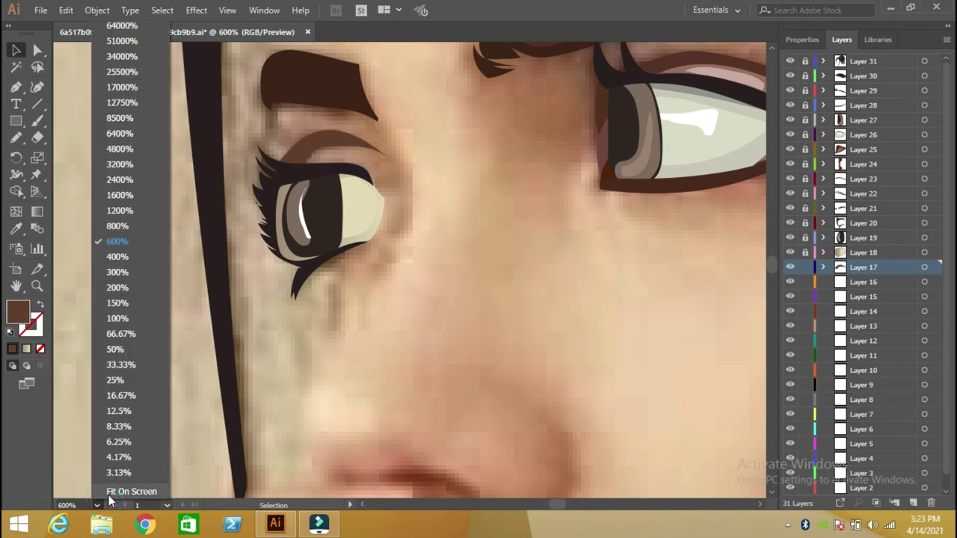
- Zoom to 400% on the eyes and brows, and unlock Layer 18
left_click(107, 495)
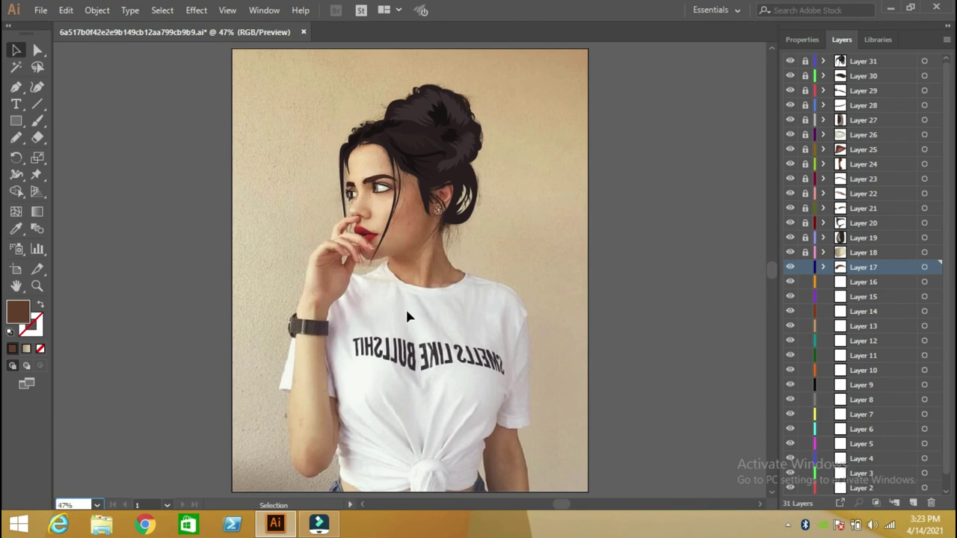
left_click(98, 504)
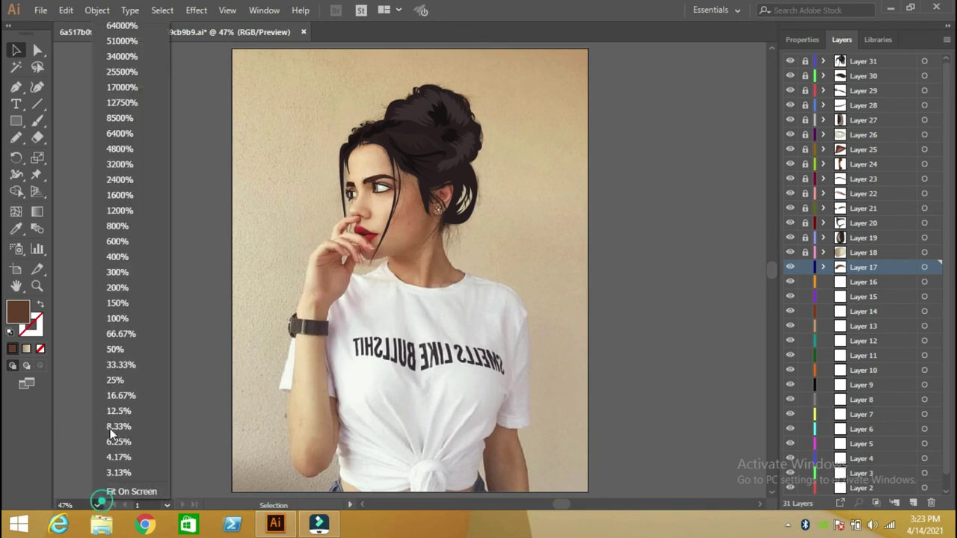
left_click(114, 257)
mouse_move(209, 113)
left_mouse_down()
mouse_move(275, 126)
mouse_move(283, 153)
left_mouse_up()
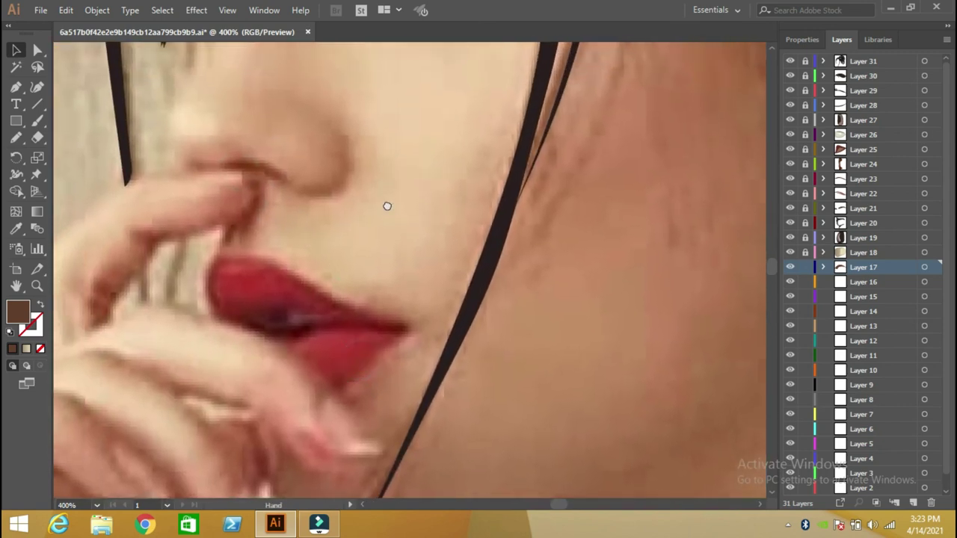
left_click_drag(387, 207, 498, 493)
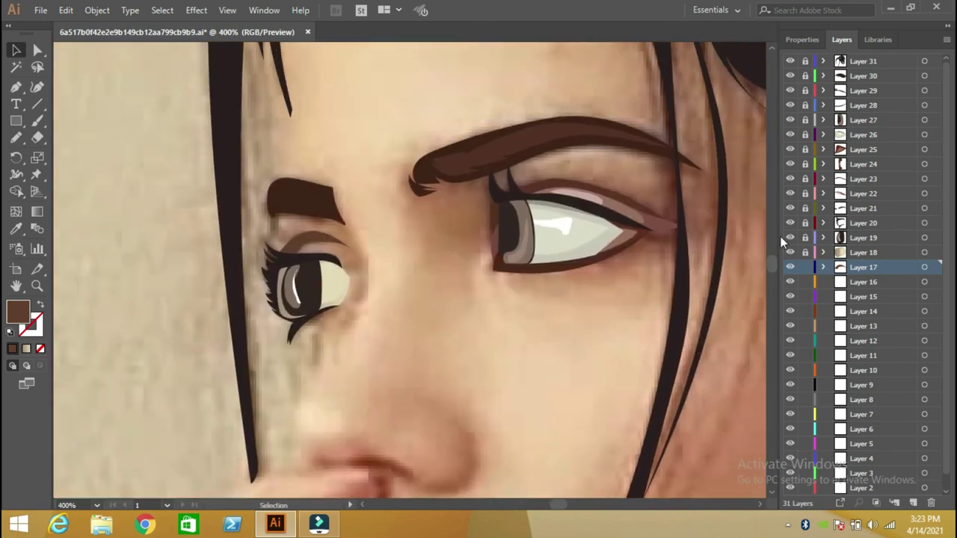
left_click(805, 253)
- Eyedrop the right eye's greyish-brown onto the left-eye highlight, then fit the artboard on screen
left_click(297, 292)
left_click(17, 230)
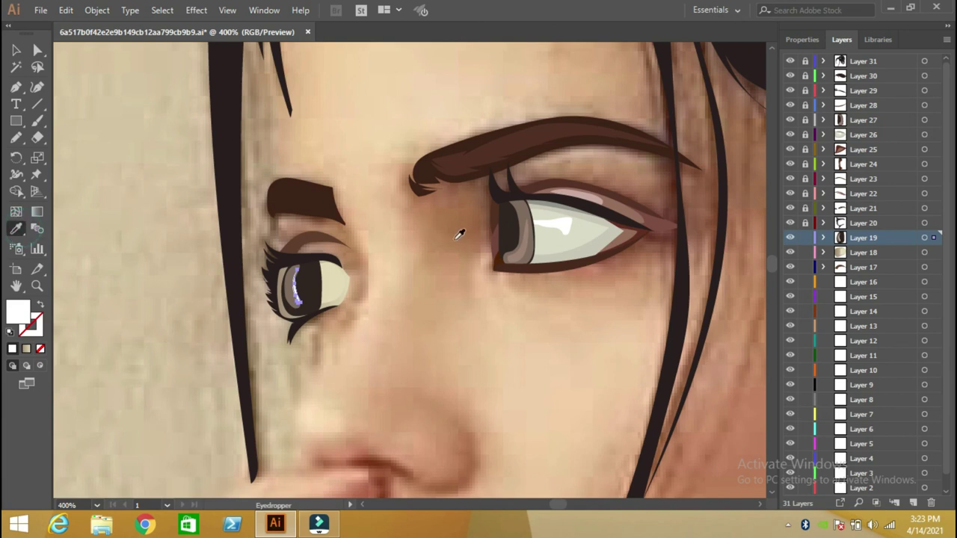
left_click(518, 253)
left_click(19, 50)
left_click(110, 118)
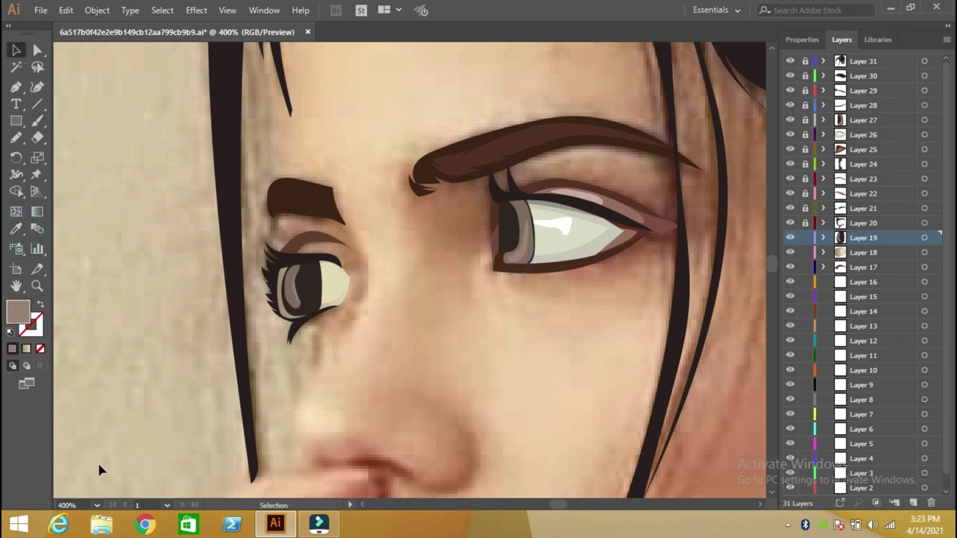
left_click(97, 505)
left_click(98, 490)
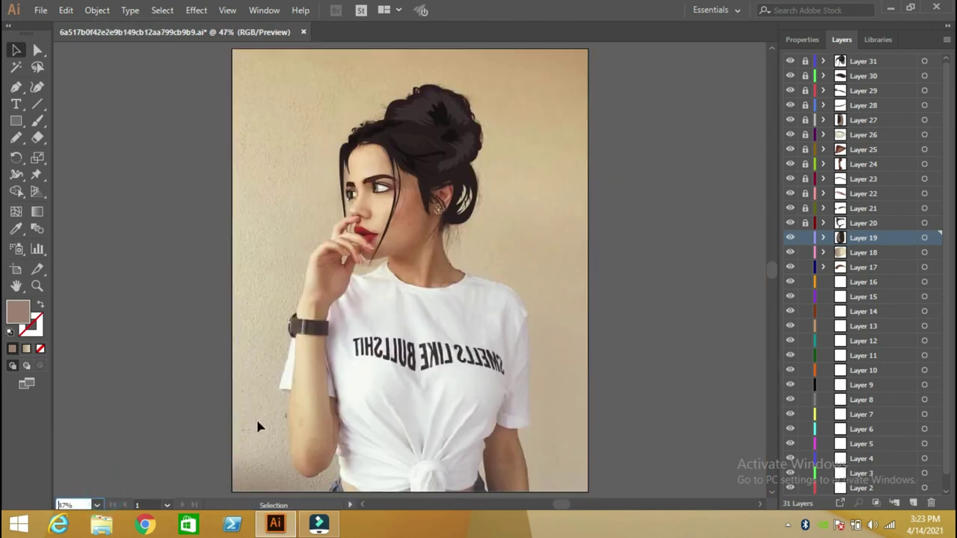
- Lock Layers 19, 18 and 17, and hide the reference photo on Layer 1
left_click_drag(807, 244, 815, 267)
left_click(617, 221)
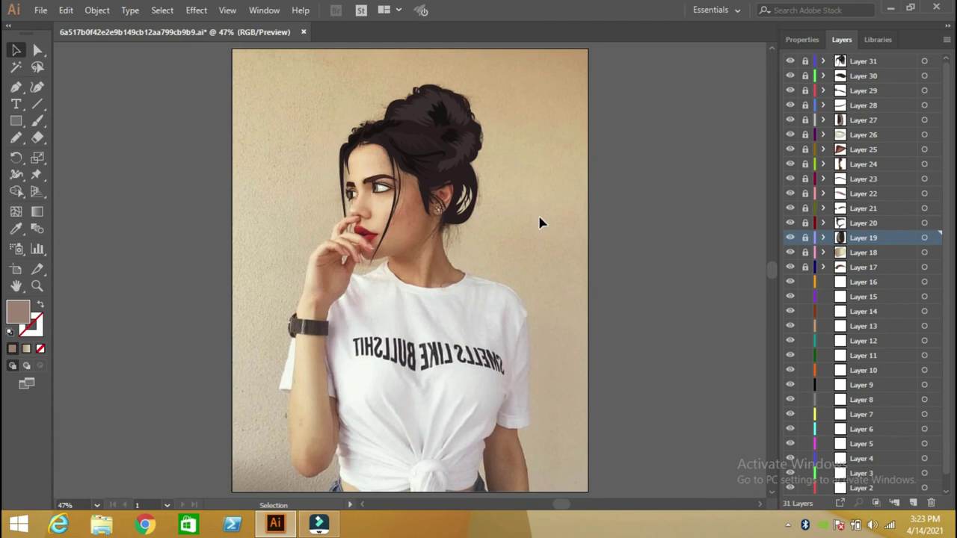
scroll(948, 472, "down", 1)
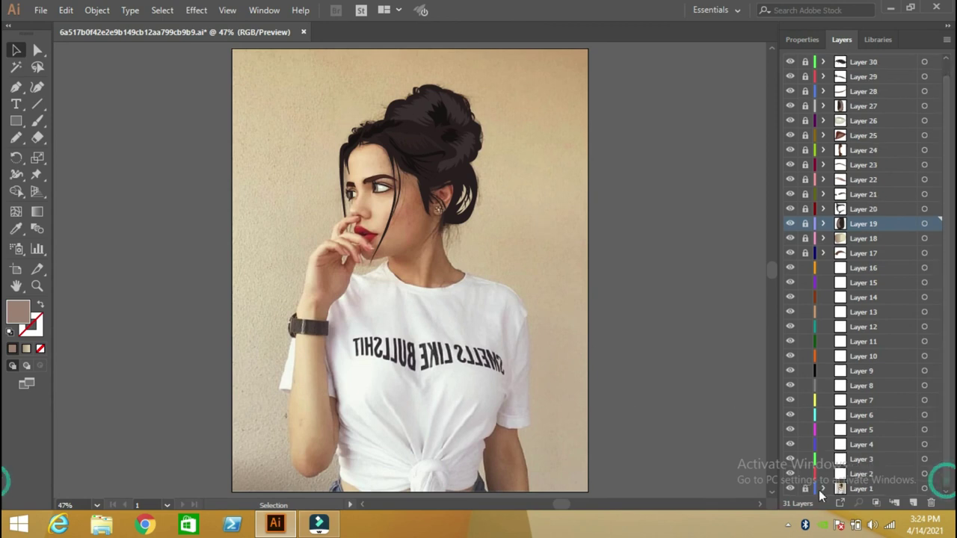
left_click(791, 489)
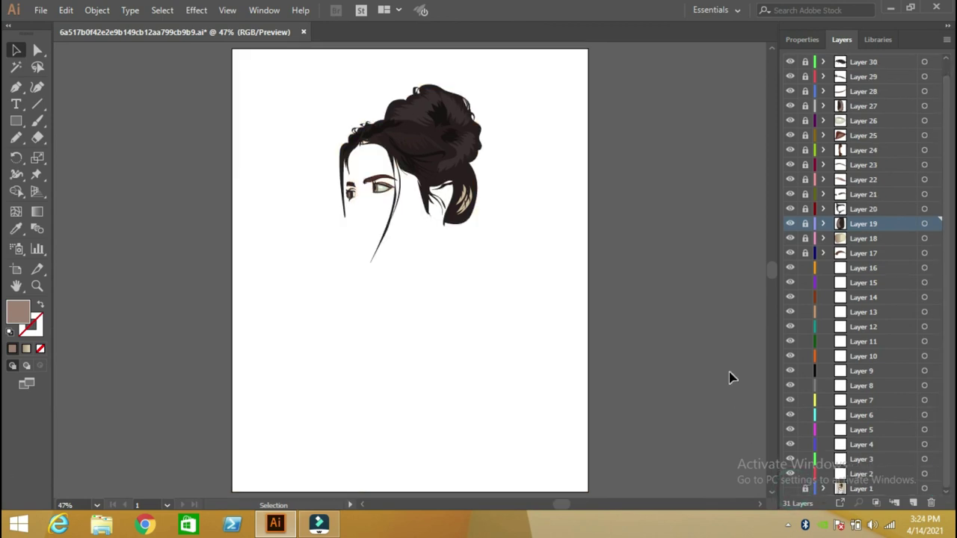